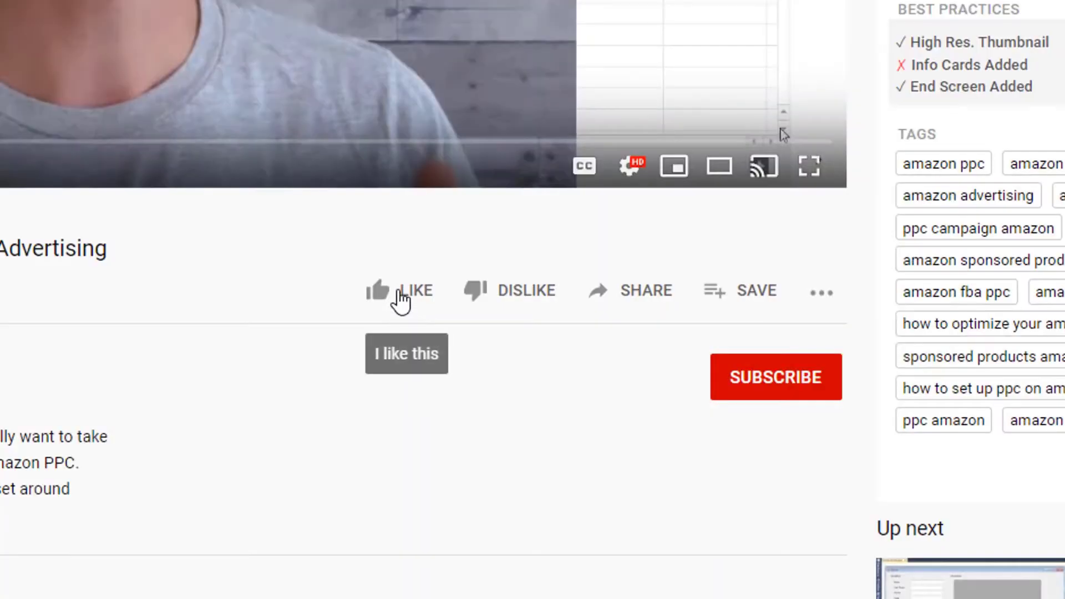
Like the video, subscribe to the channel and turn on its notification bell.
{"action": "left_click", "coordinate": [400, 300]}
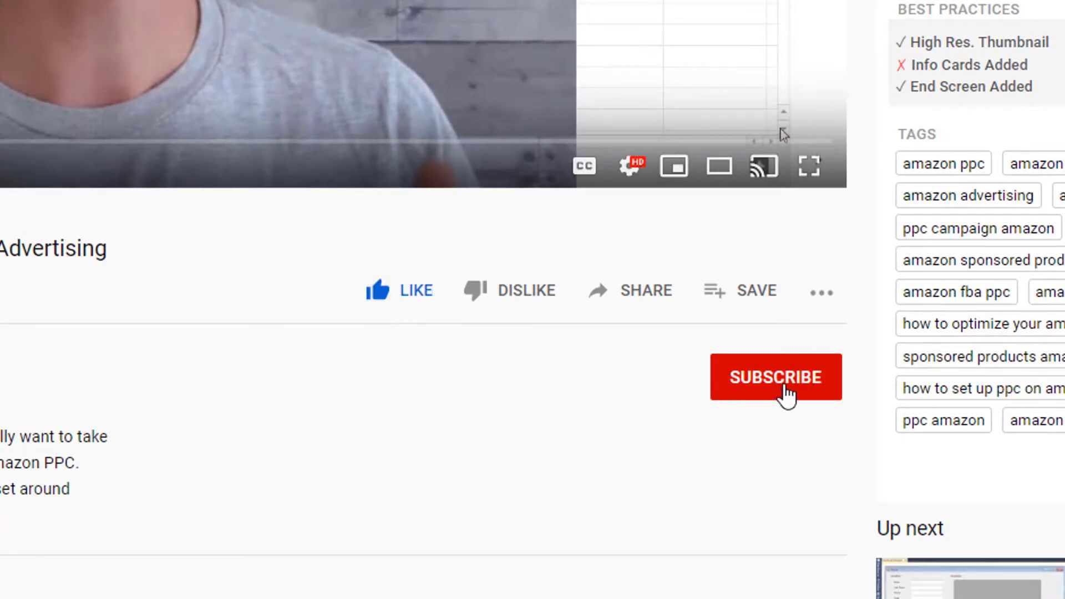
{"action": "left_click", "coordinate": [785, 389]}
{"action": "left_click", "coordinate": [824, 383]}
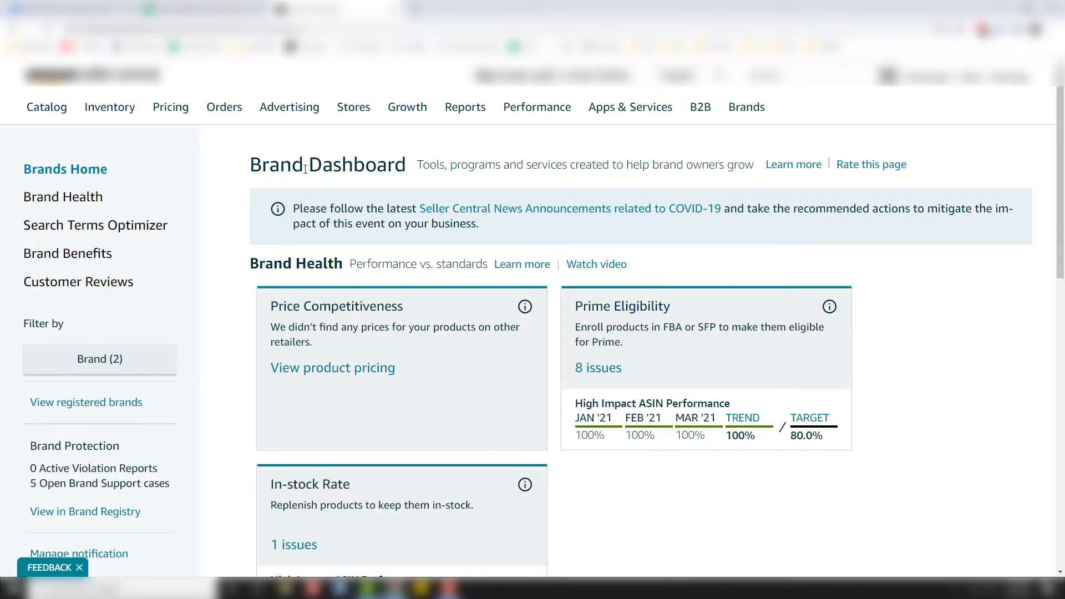
Open the Search Terms Optimizer from the Brands menu and browse the last and first pages of ASINs.
{"action": "mouse_move", "coordinate": [756, 111]}
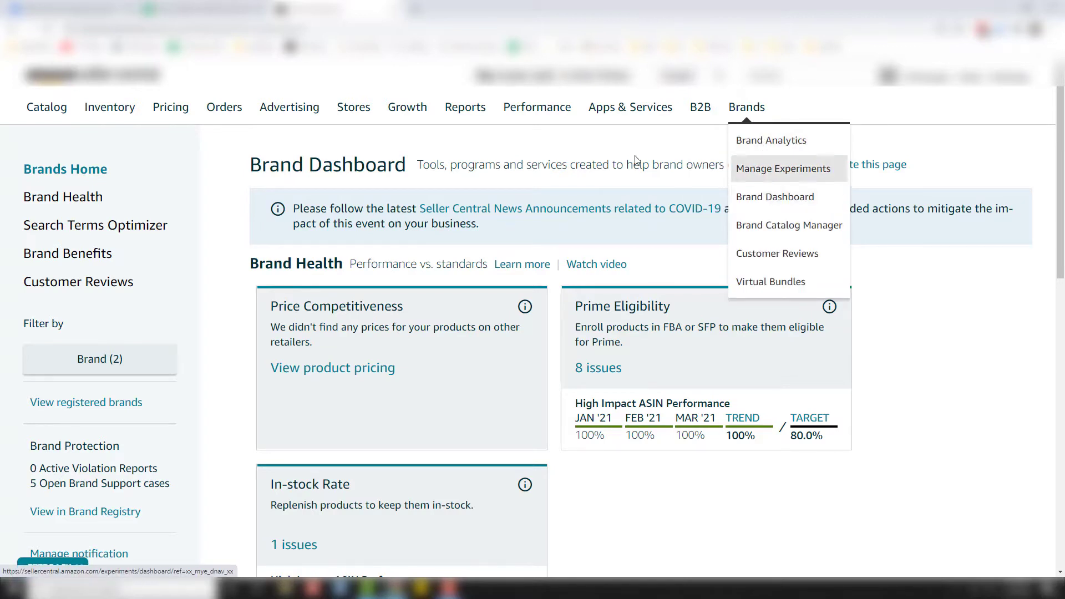
{"action": "left_click", "coordinate": [111, 232]}
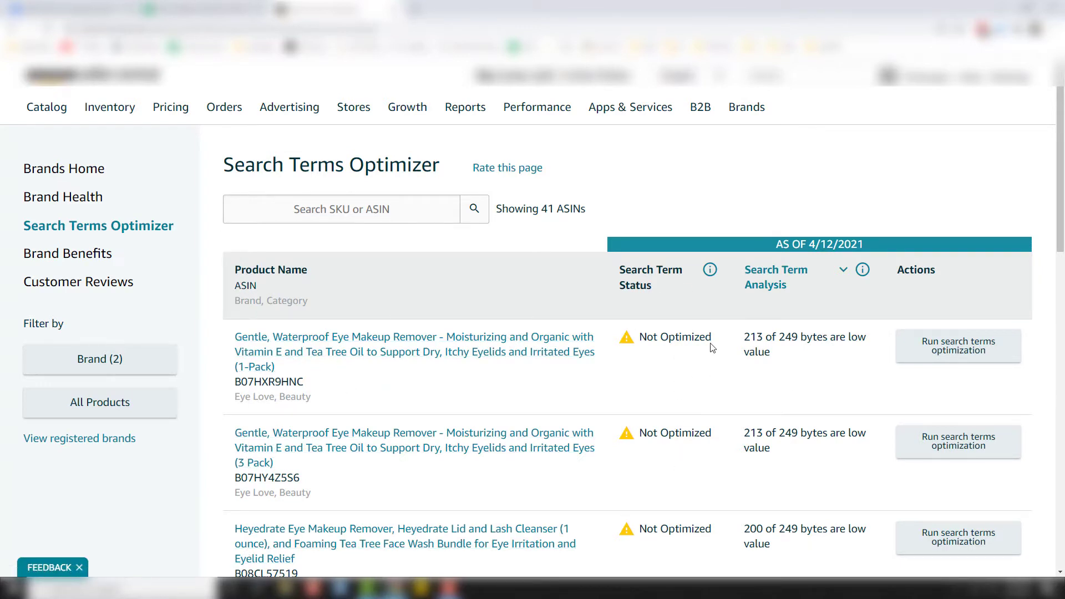
{"action": "scroll", "coordinate": [681, 341], "scroll_direction": "down", "scroll_amount": 15}
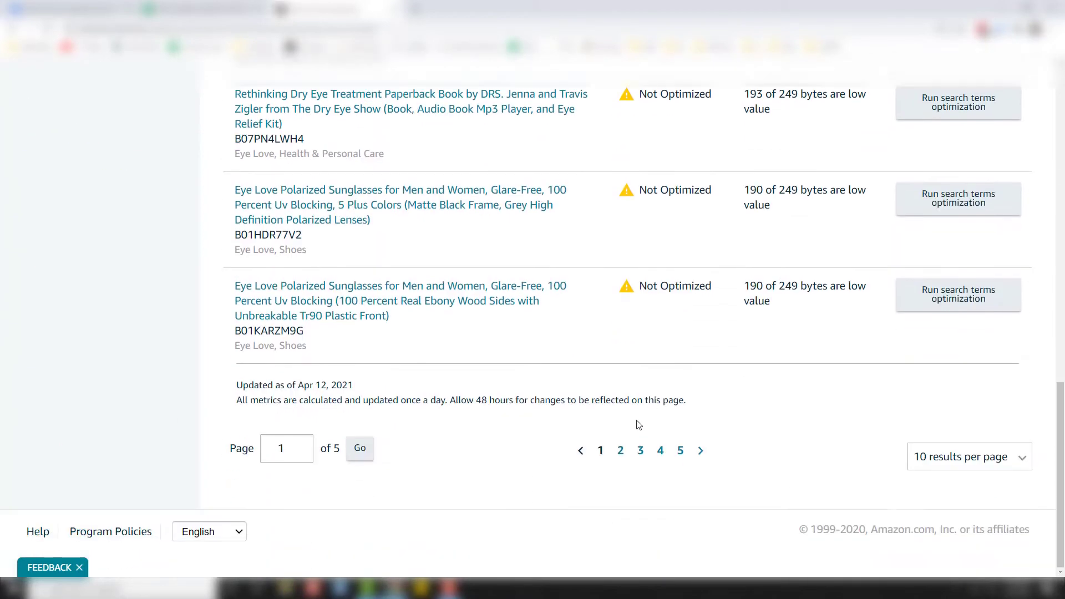
{"action": "left_click", "coordinate": [680, 451]}
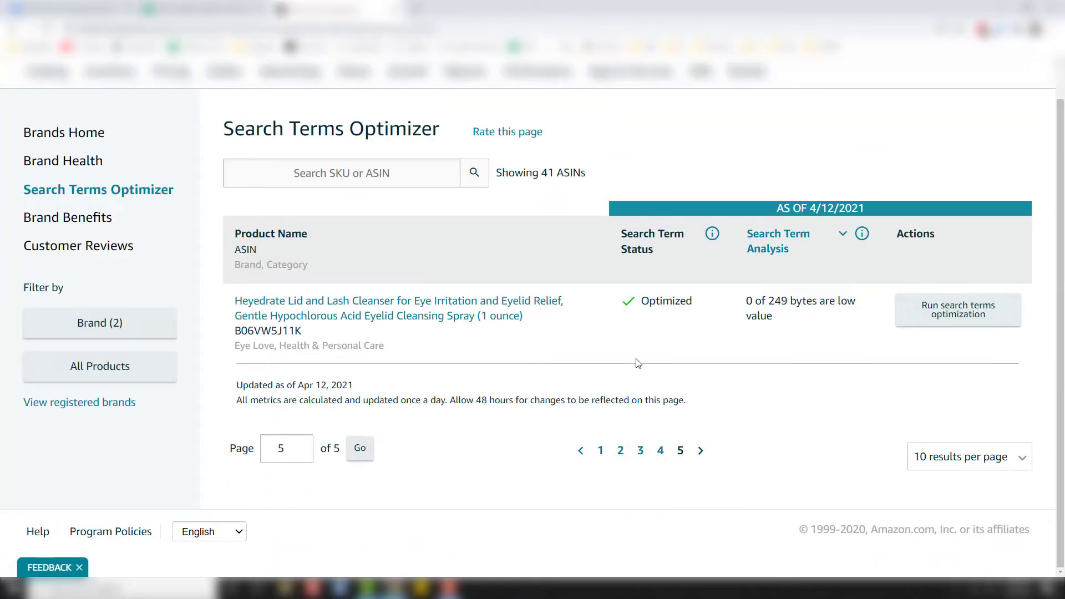
{"action": "left_click", "coordinate": [600, 486]}
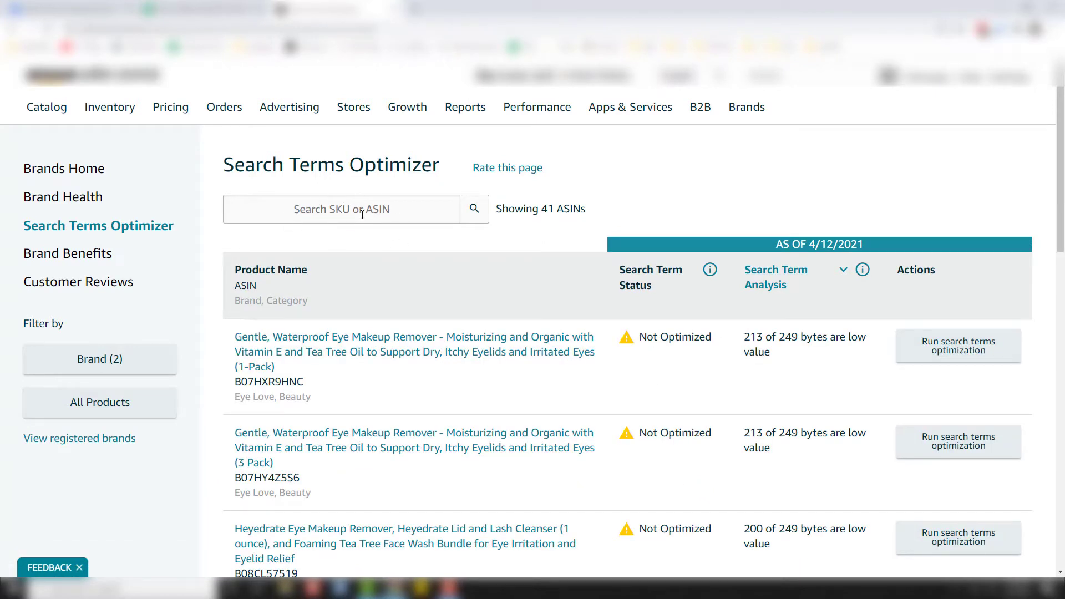
{"action": "mouse_move", "coordinate": [863, 270]}
Search for ASIN B07YZT5K32 and run search terms optimization for the Foaming Tea Tree Face Wash.
{"action": "left_click", "coordinate": [346, 216]}
{"action": "type", "text": "B07YZT5K32"}
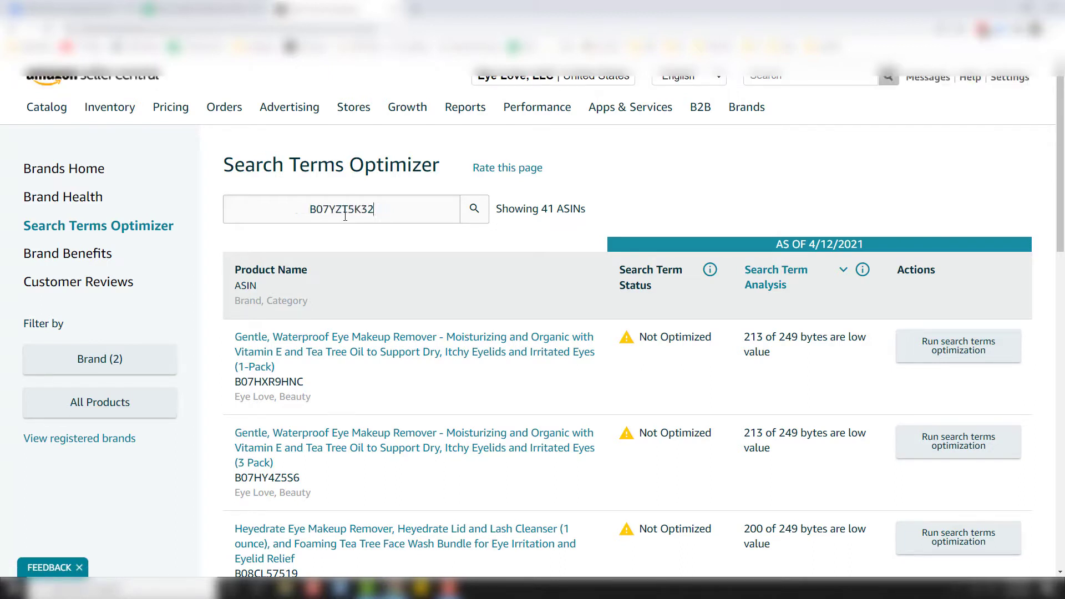
{"action": "key", "text": "Return"}
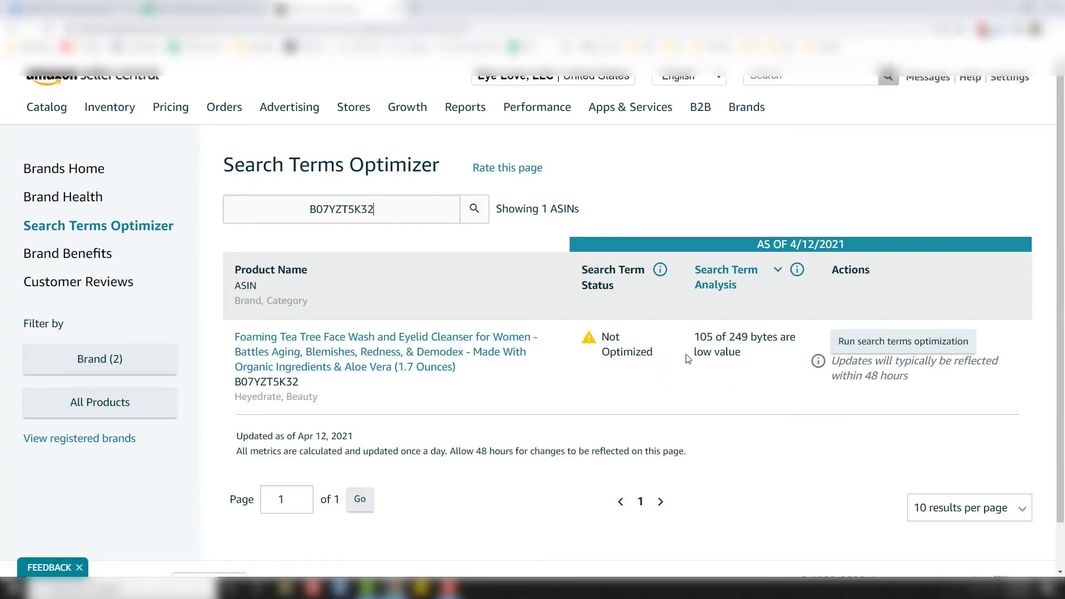
{"action": "left_click", "coordinate": [904, 342]}
{"action": "scroll", "coordinate": [454, 344], "scroll_direction": "down", "scroll_amount": 5}
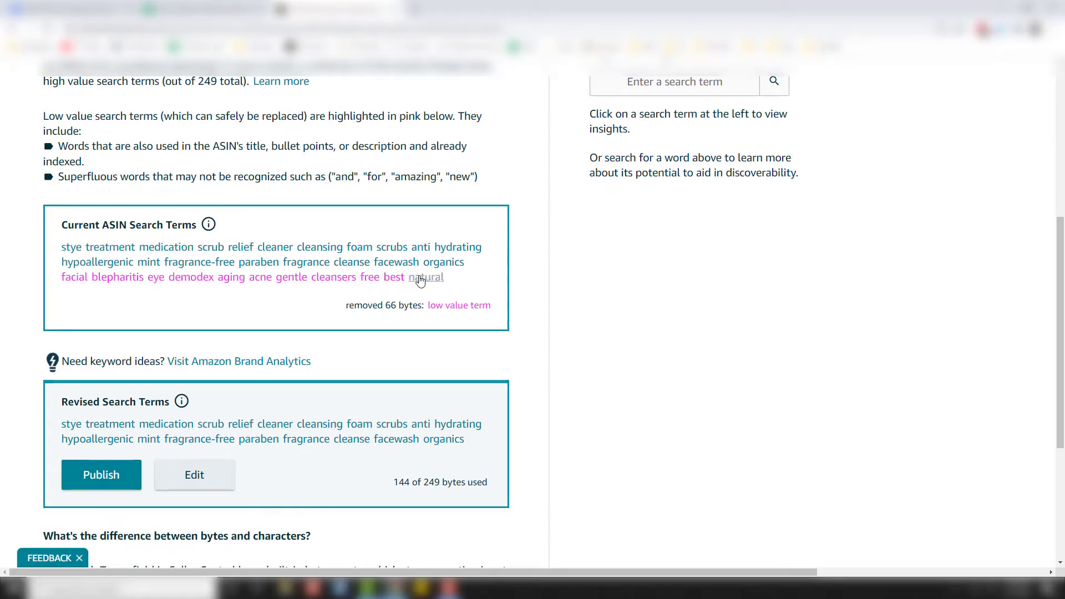
Review insights for low-value terms facial, blepharitis, eye, demodex, aging, acne, free and best; note 144/249 bytes.
{"action": "left_click", "coordinate": [82, 284]}
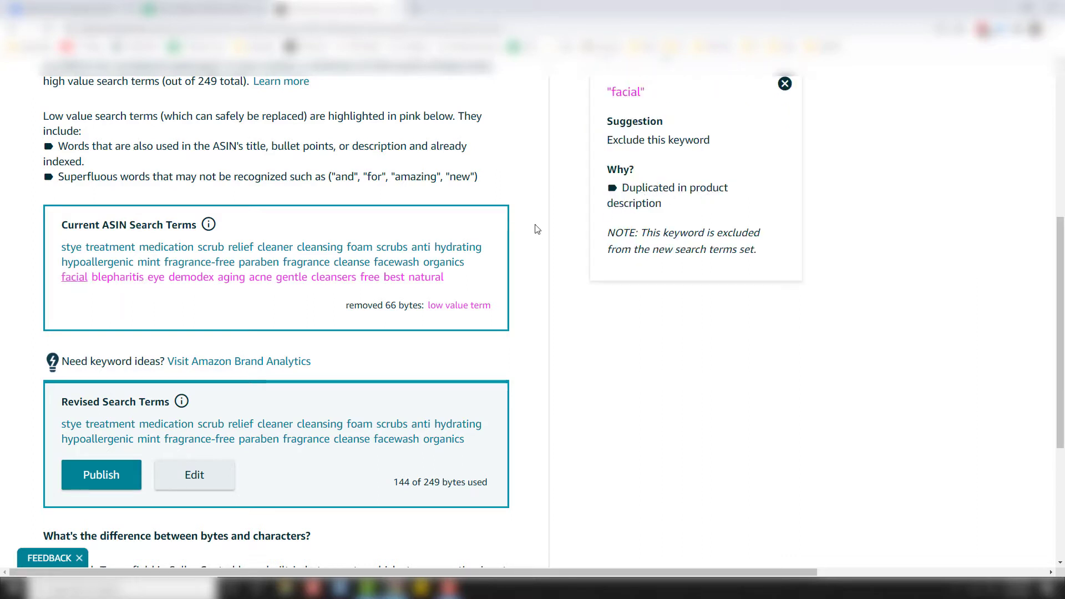
{"action": "left_click", "coordinate": [124, 279]}
{"action": "left_click", "coordinate": [157, 279]}
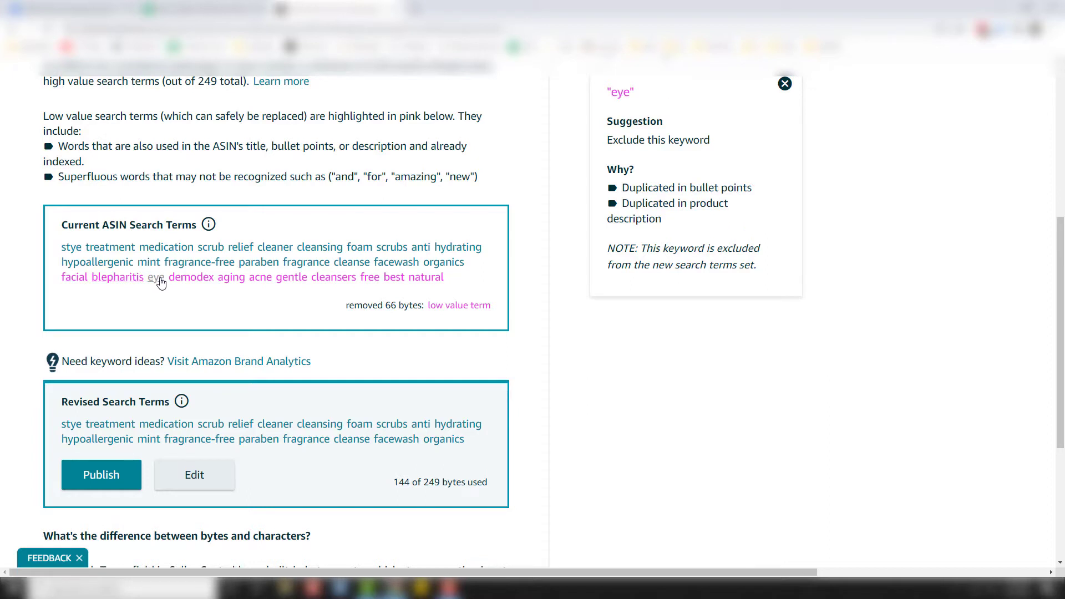
{"action": "left_click", "coordinate": [189, 280]}
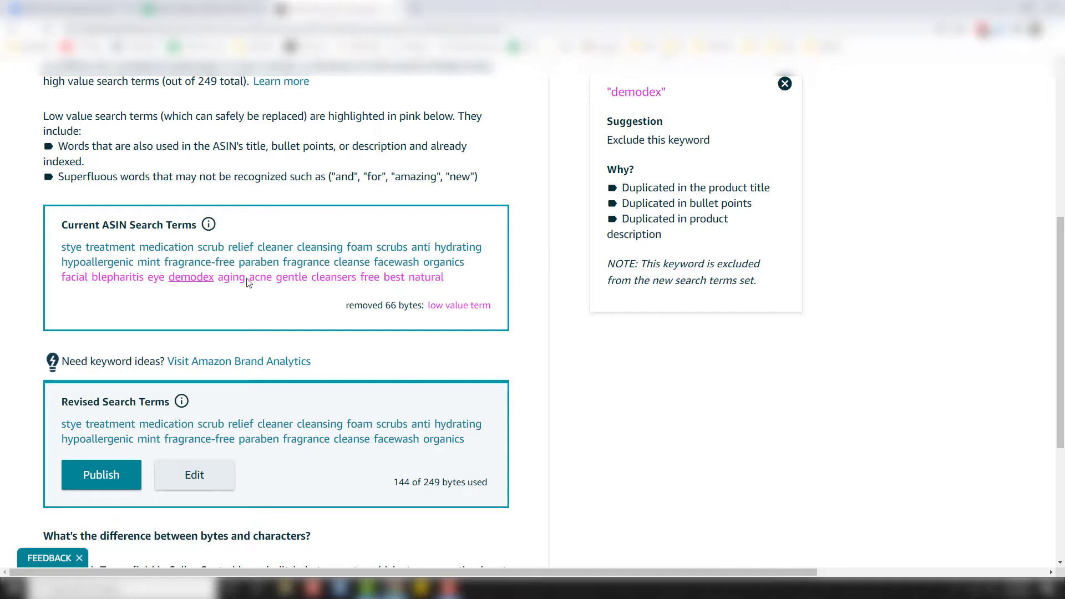
{"action": "left_click", "coordinate": [231, 279]}
{"action": "left_click", "coordinate": [260, 279]}
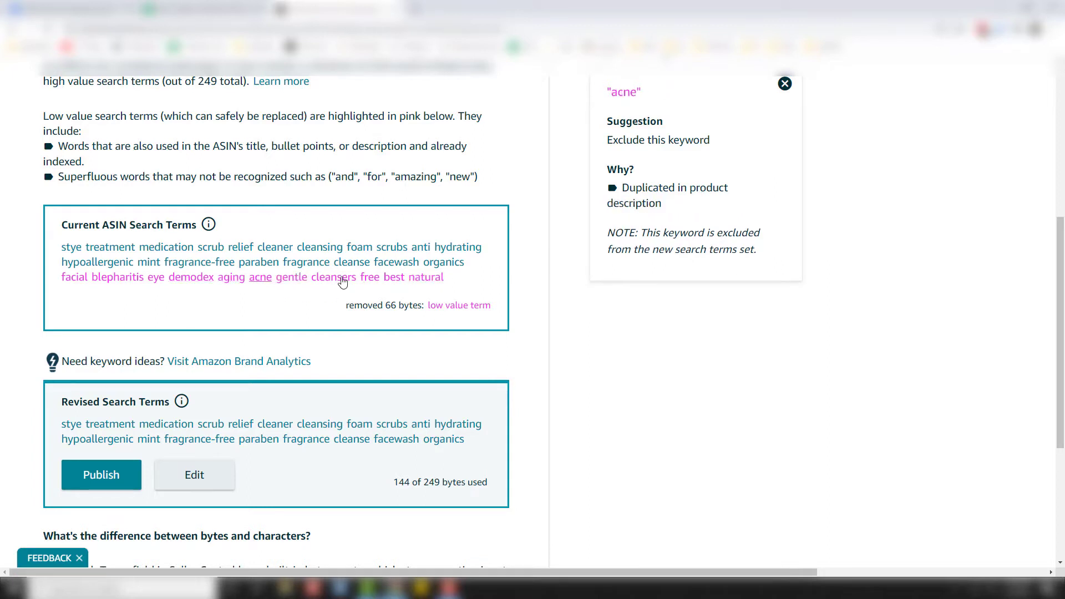
{"action": "left_click", "coordinate": [370, 278]}
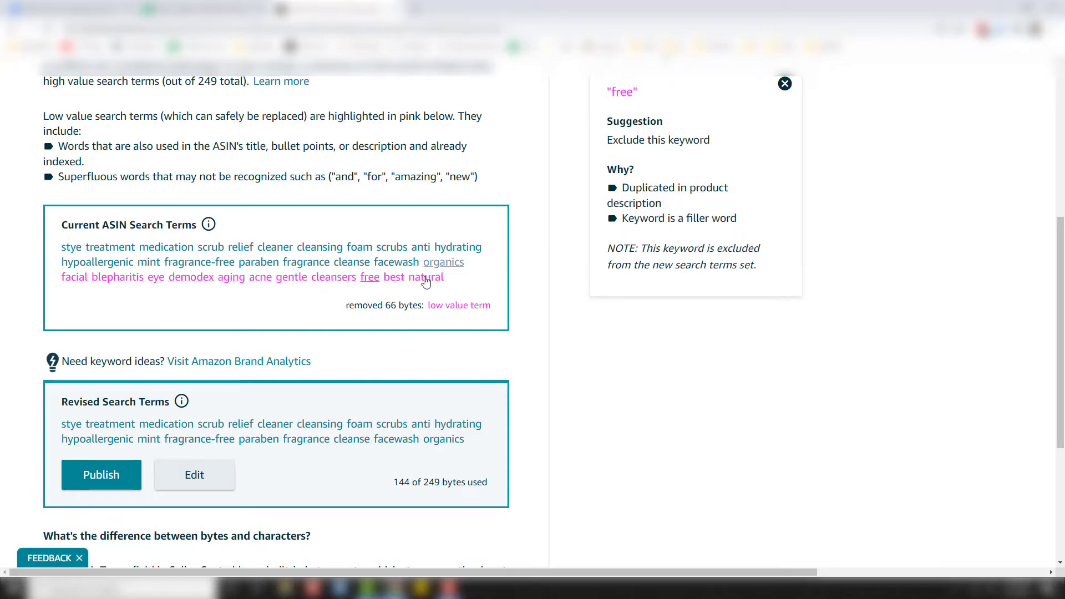
{"action": "left_click", "coordinate": [393, 276]}
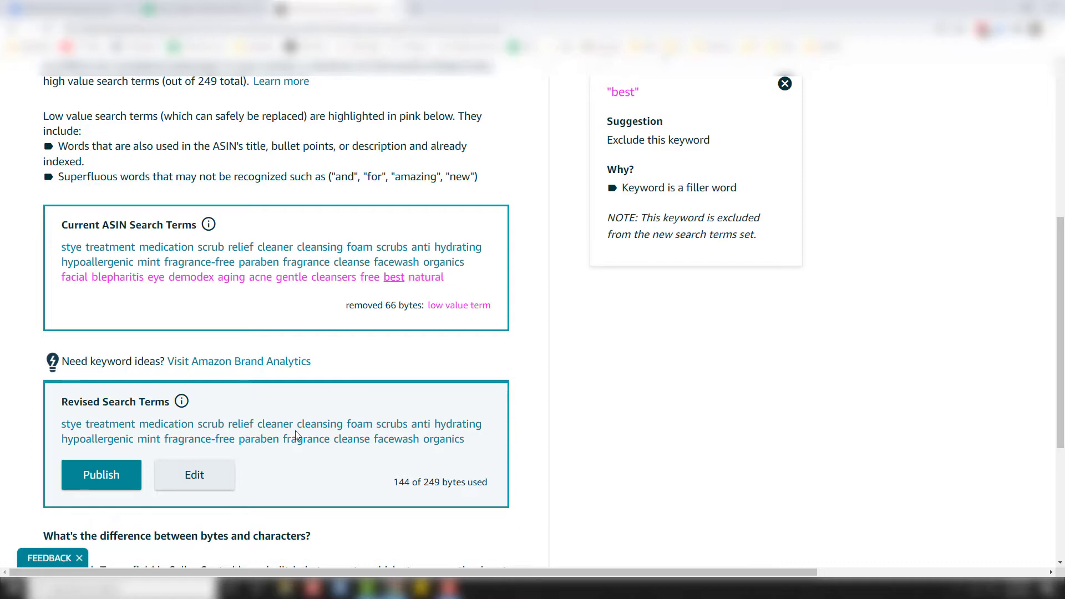
{"action": "scroll", "coordinate": [296, 435], "scroll_direction": "up", "scroll_amount": 2}
{"action": "scroll", "coordinate": [221, 388], "scroll_direction": "down", "scroll_amount": 4}
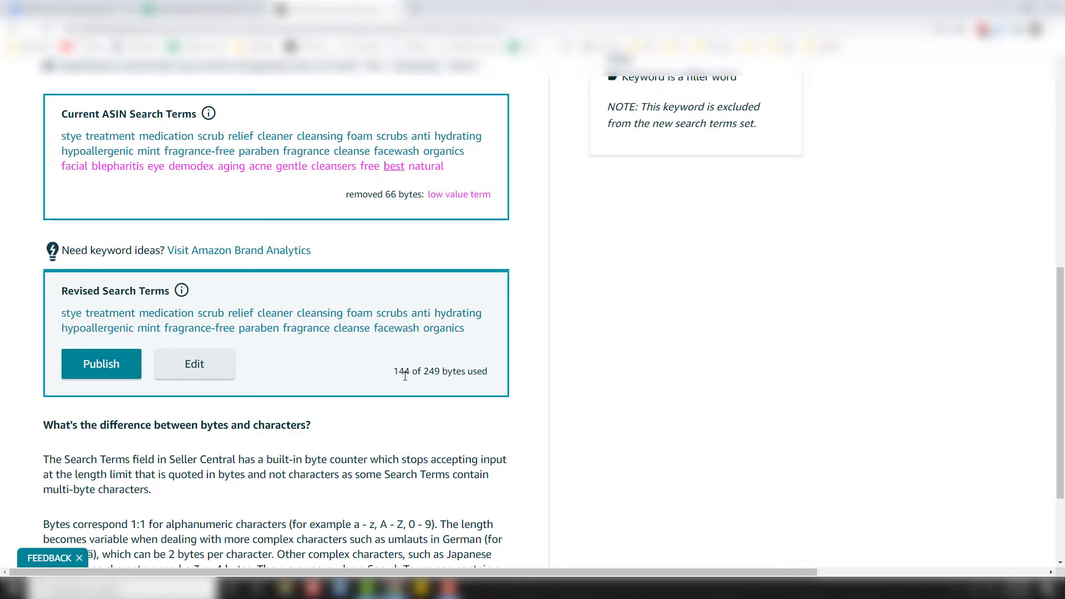
{"action": "left_click_drag", "start_coordinate": [405, 375], "coordinate": [436, 373]}
Make the revised search terms editable, then return to the top toward the Advertising menu.
{"action": "left_click", "coordinate": [196, 364]}
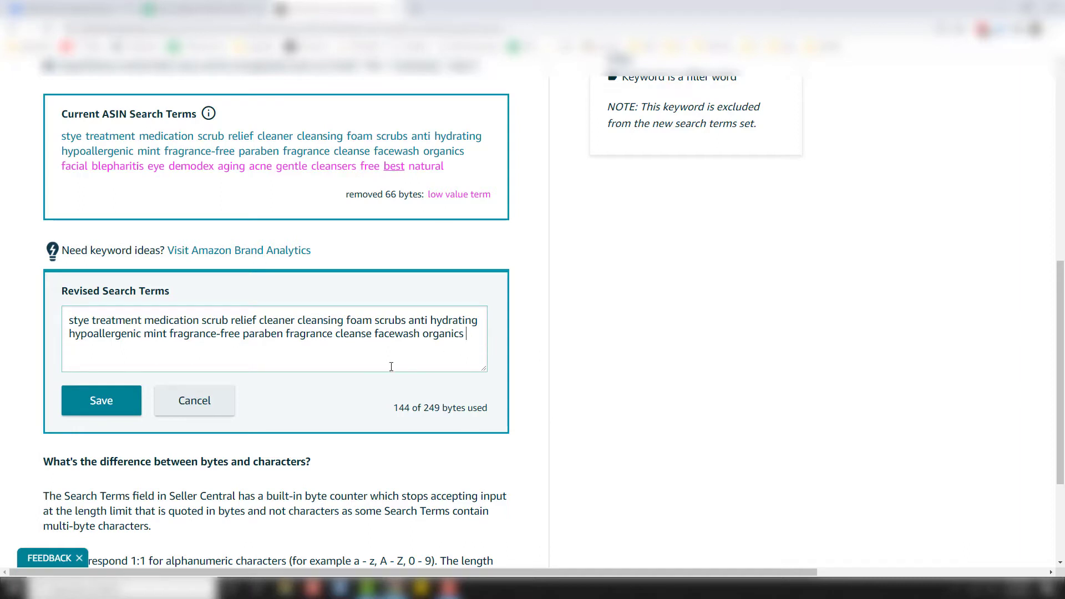
{"action": "scroll", "coordinate": [60, 440], "scroll_direction": "up", "scroll_amount": 8}
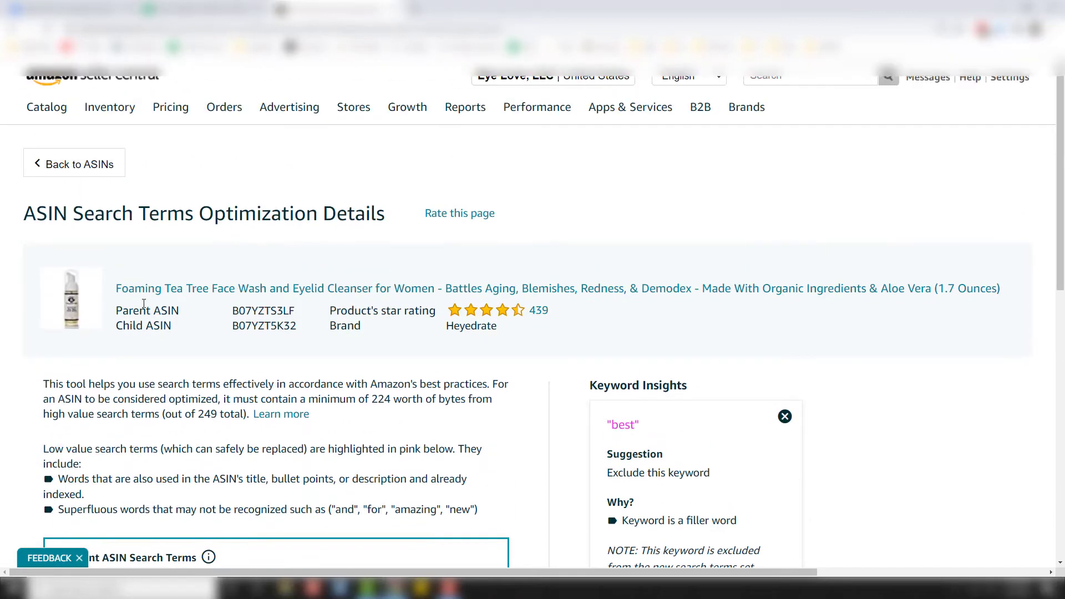
{"action": "mouse_move", "coordinate": [278, 111]}
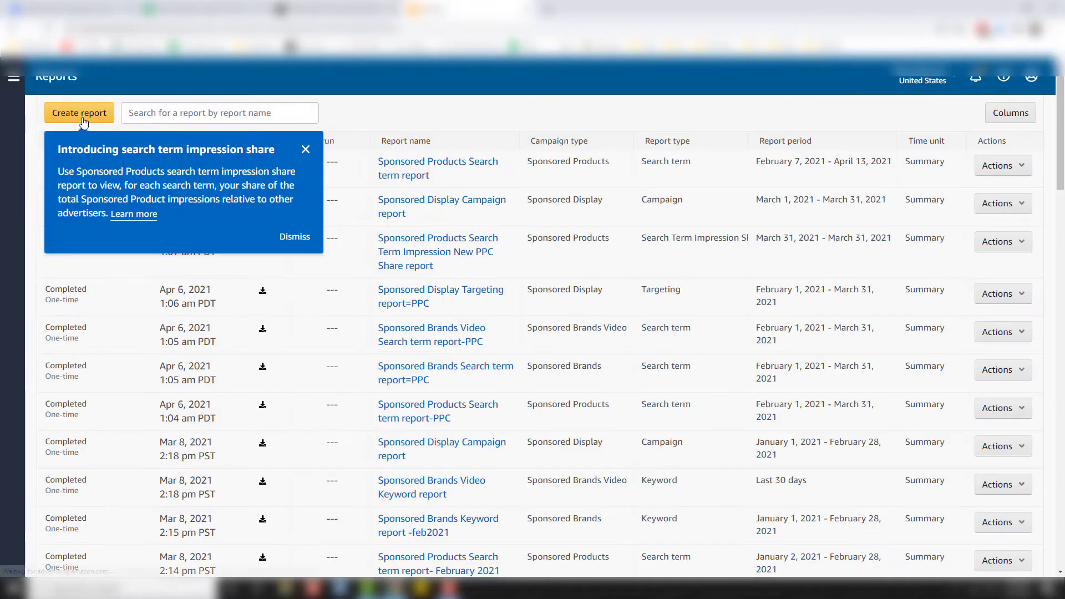
Create and run a Sponsored Products search term report for February 8 – April 8, 2021.
{"action": "left_click", "coordinate": [80, 113]}
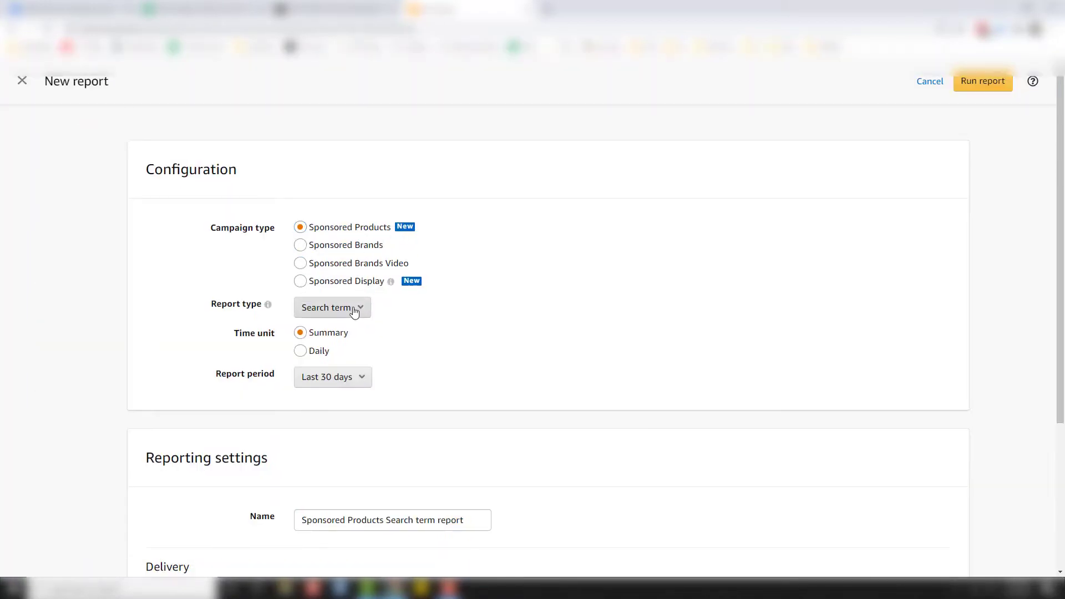
{"action": "left_click", "coordinate": [339, 383]}
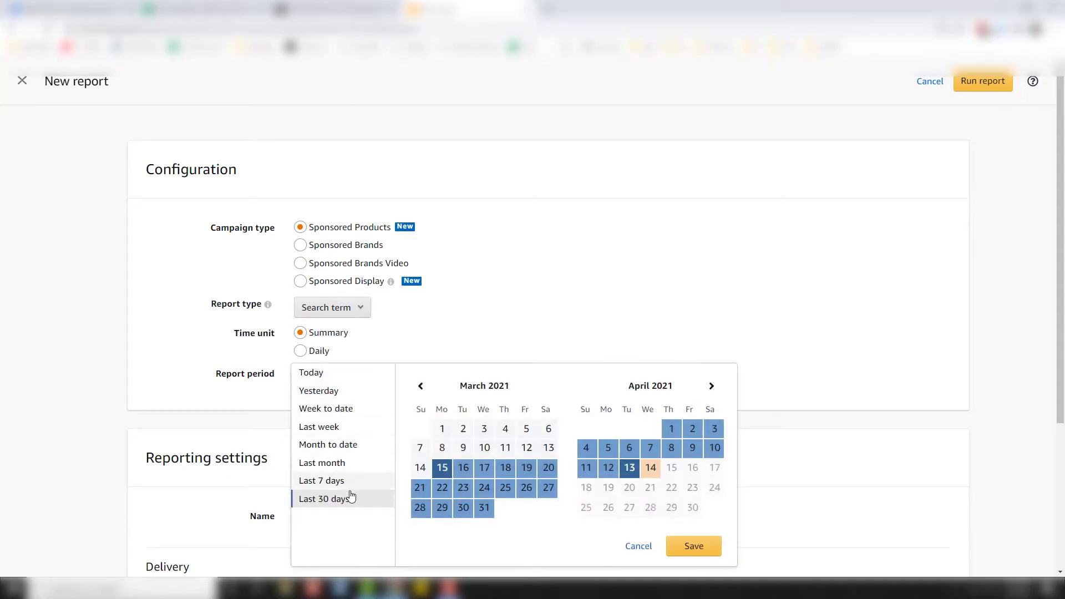
{"action": "left_click", "coordinate": [421, 386]}
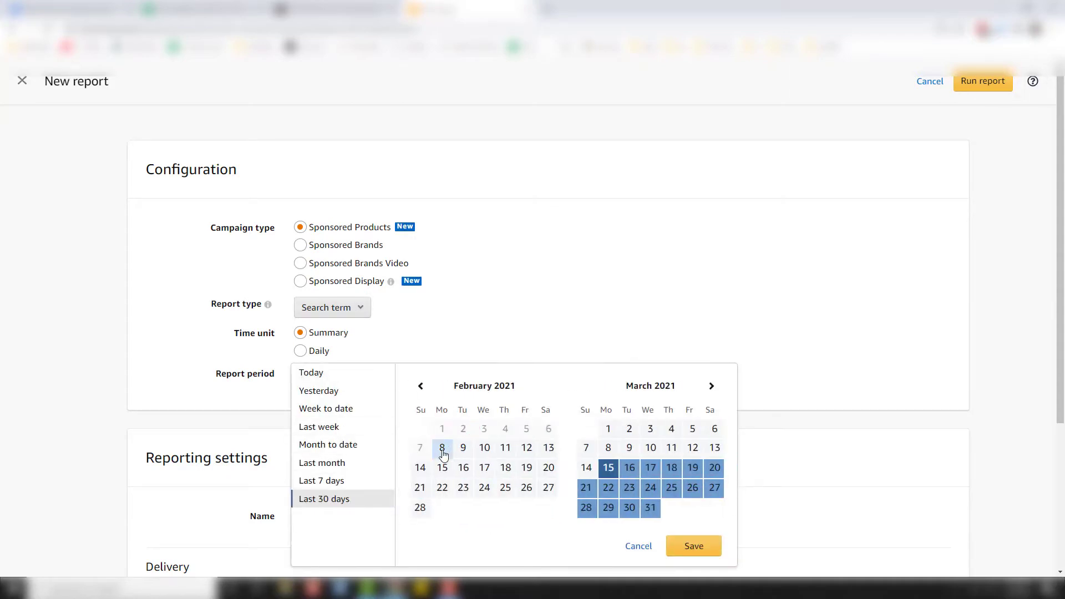
{"action": "left_click", "coordinate": [442, 448]}
{"action": "left_click", "coordinate": [710, 387]}
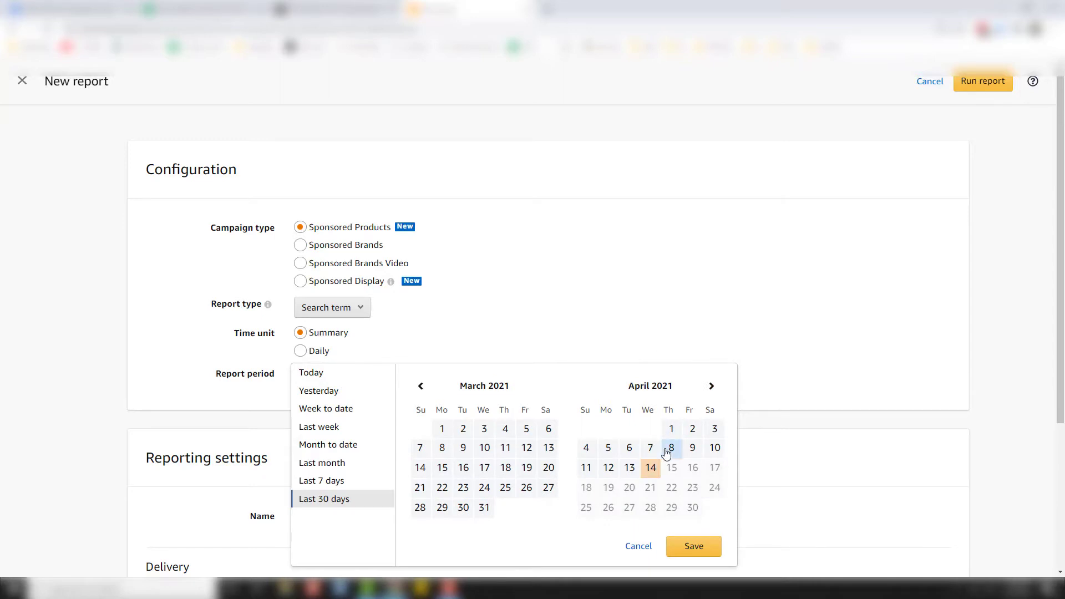
{"action": "left_click", "coordinate": [671, 448]}
{"action": "left_click", "coordinate": [693, 546]}
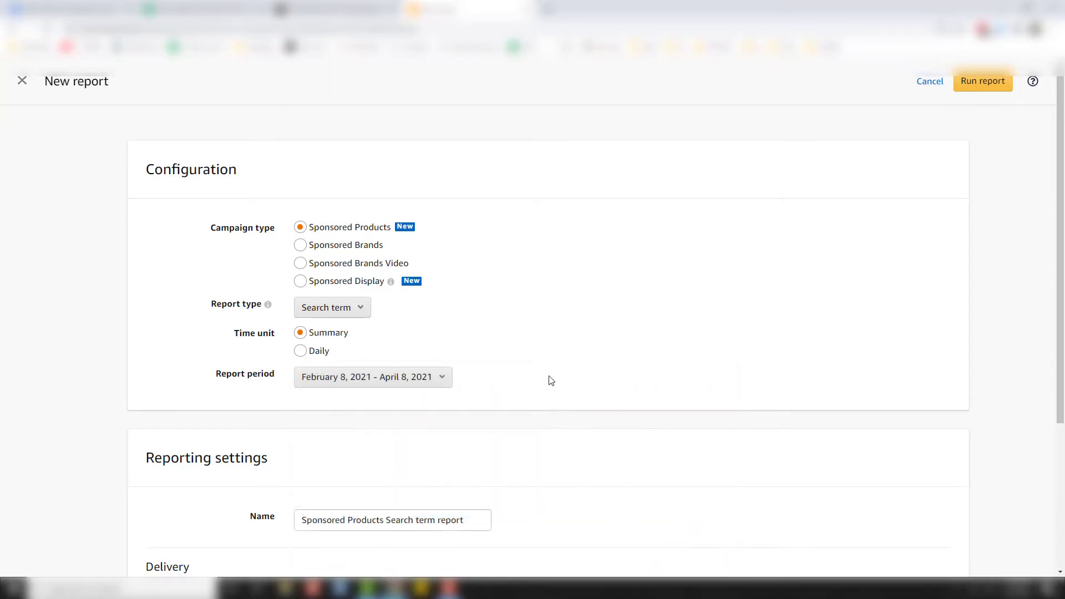
{"action": "scroll", "coordinate": [549, 399], "scroll_direction": "down", "scroll_amount": 2}
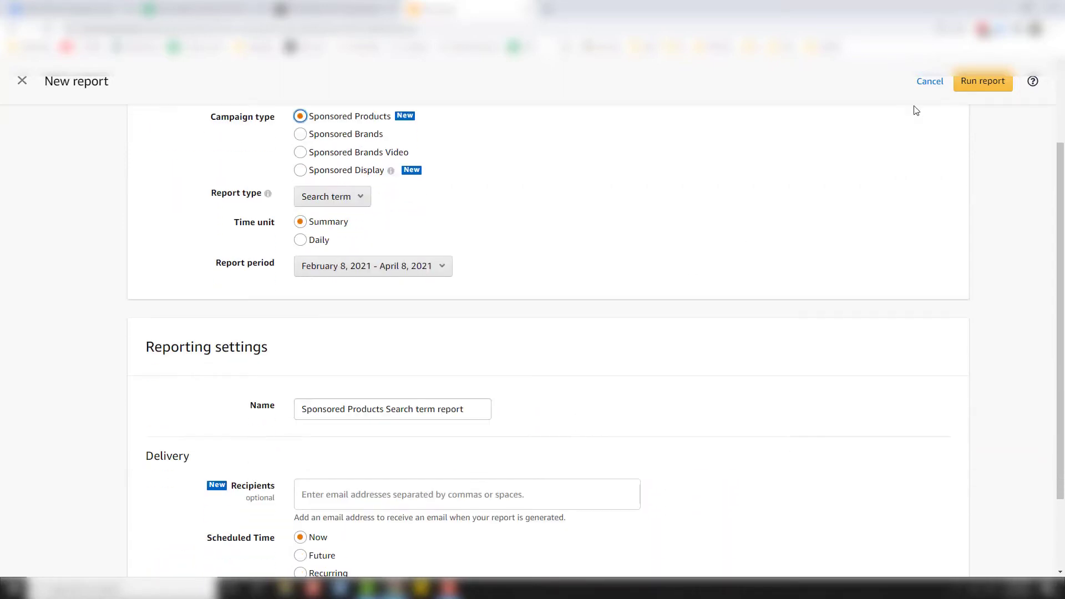
{"action": "left_click", "coordinate": [978, 81]}
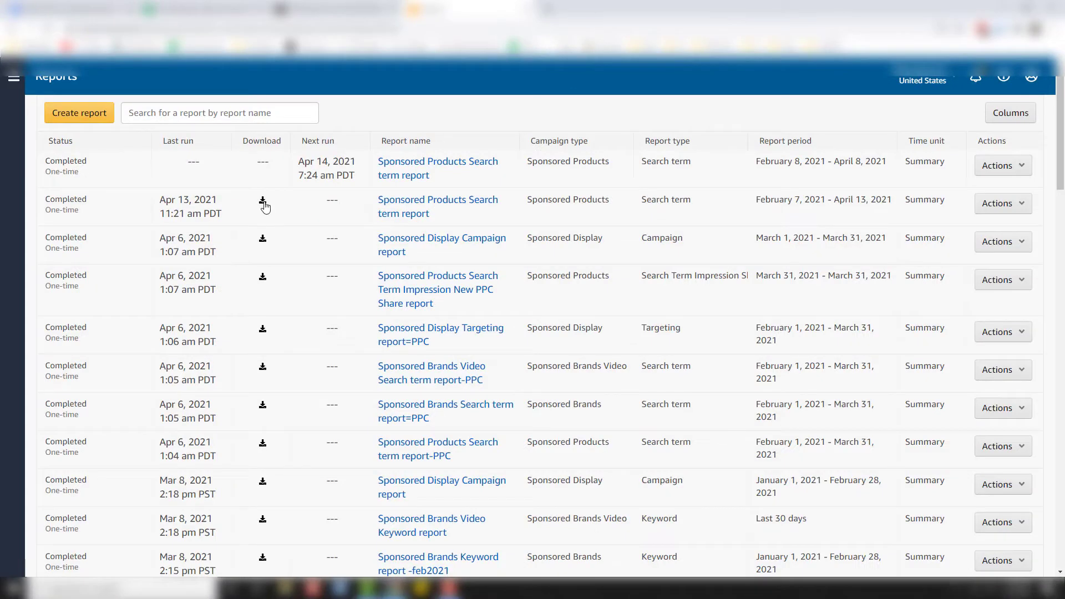
Download the search term report, open it maximized in Excel, and select the whole sheet.
{"action": "left_click", "coordinate": [263, 202]}
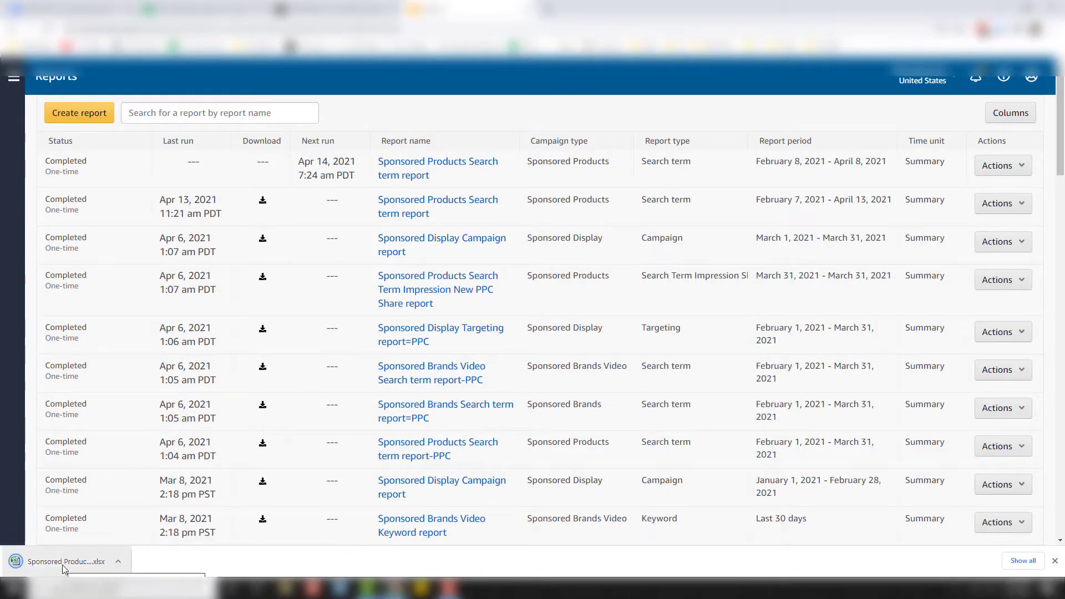
{"action": "left_click", "coordinate": [64, 566]}
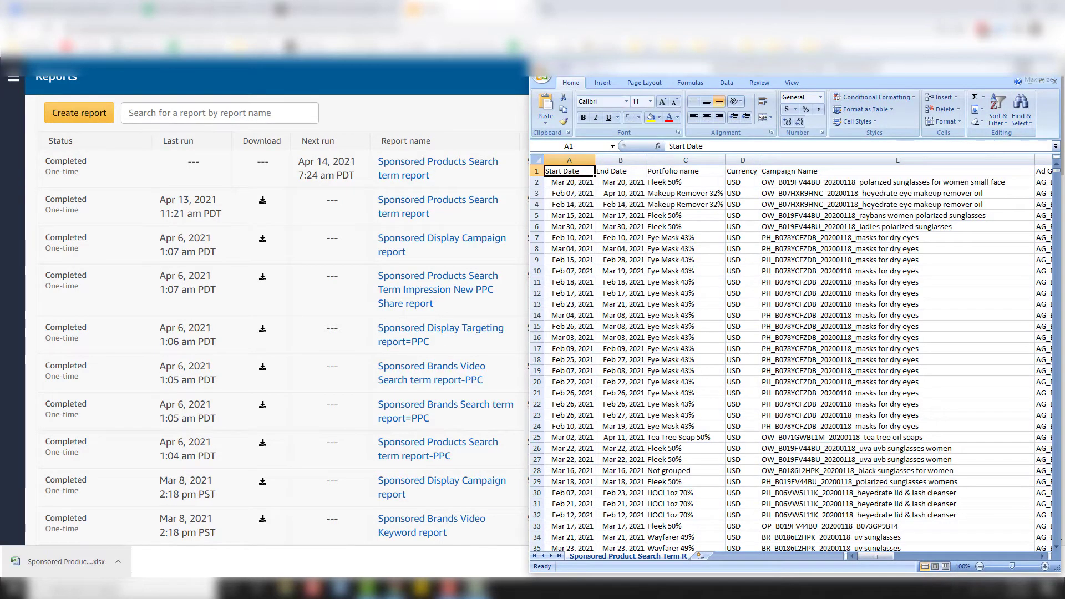
{"action": "left_click", "coordinate": [1041, 78]}
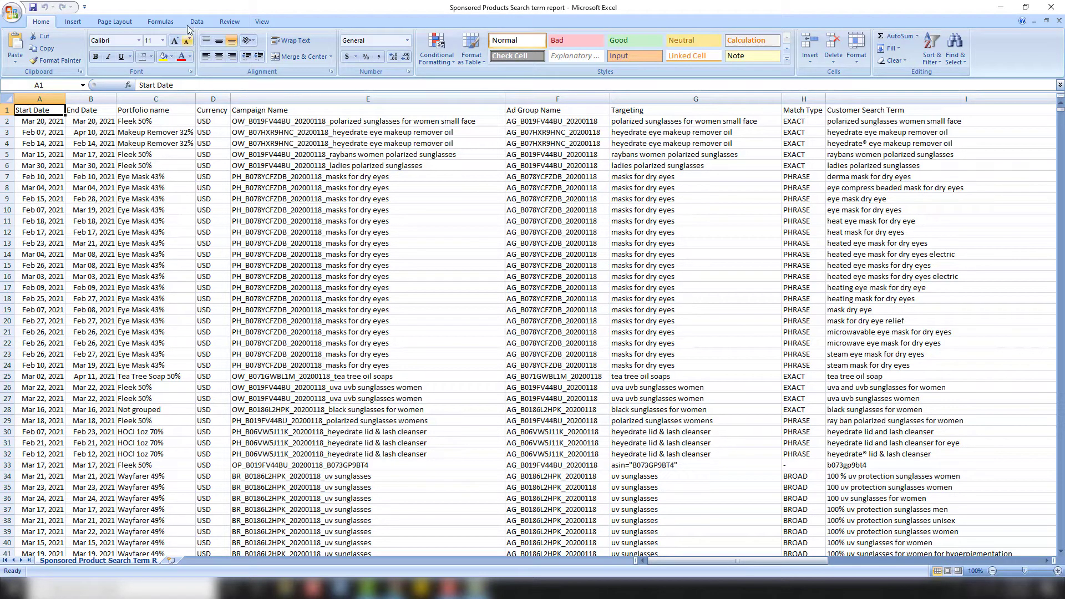
{"action": "left_click", "coordinate": [5, 97]}
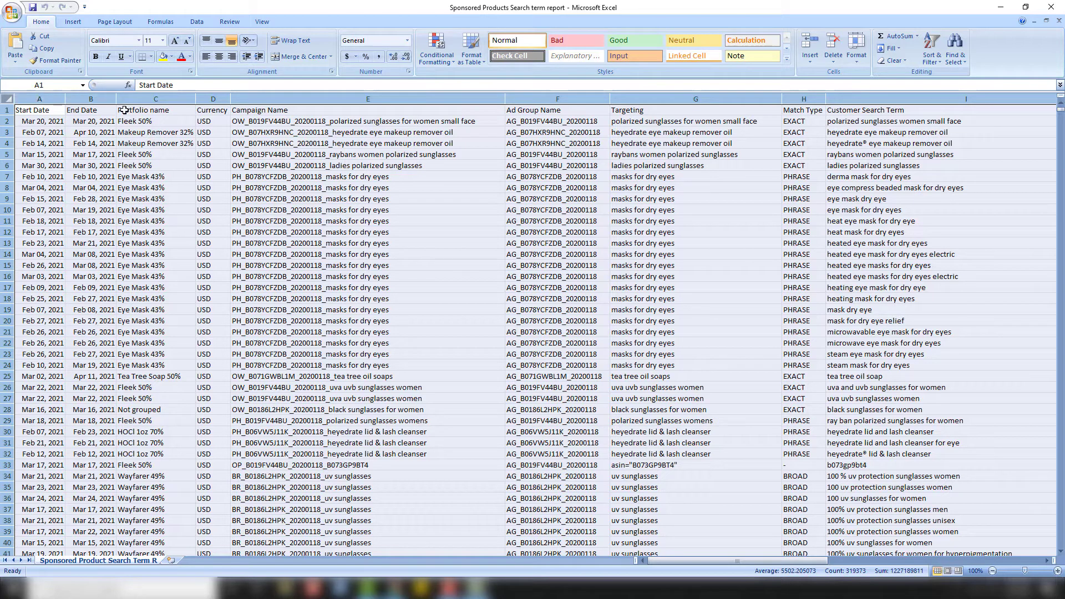
Turn on header-row filtering for the whole sheet from the Data tab.
{"action": "left_click", "coordinate": [194, 23]}
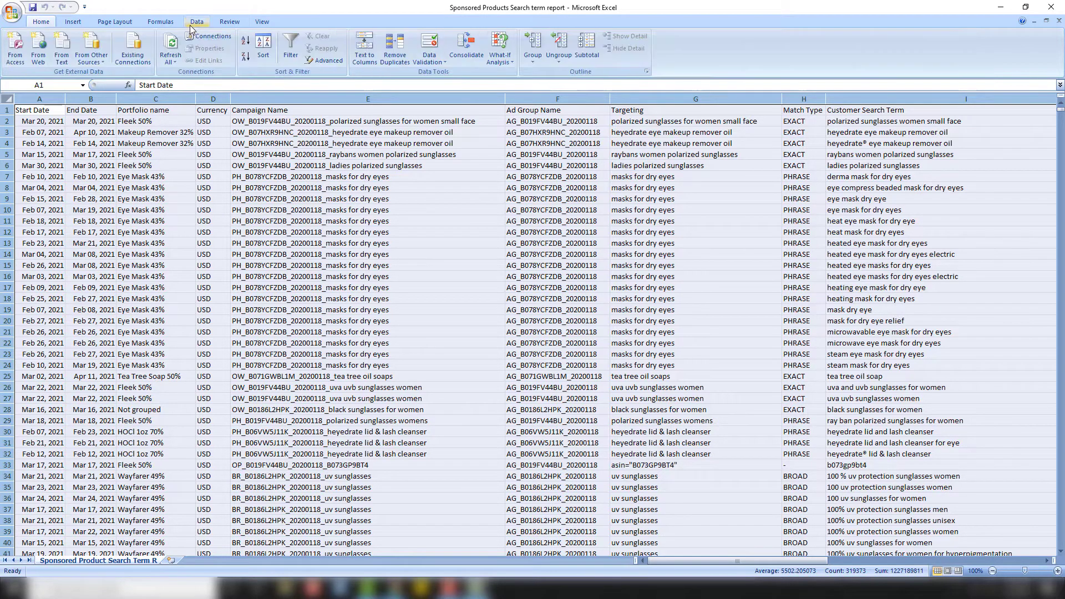
{"action": "left_click", "coordinate": [291, 47]}
{"action": "left_click", "coordinate": [213, 165]}
{"action": "left_click", "coordinate": [4, 100]}
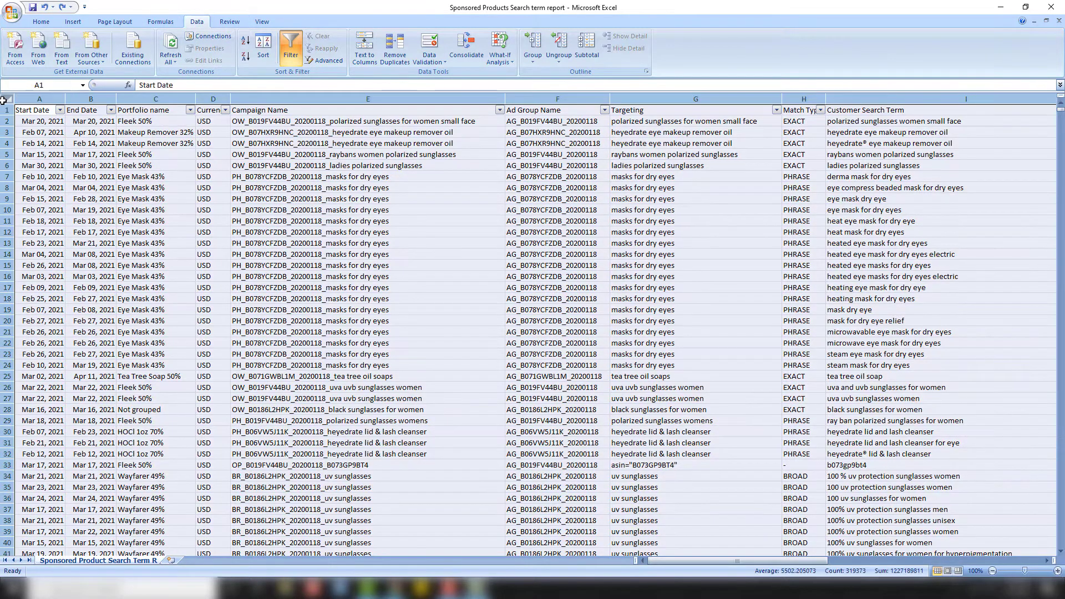
Filter Campaign Name to entries containing B07YZT5K32_, leaving 600 of 13759 records.
{"action": "left_click", "coordinate": [499, 110]}
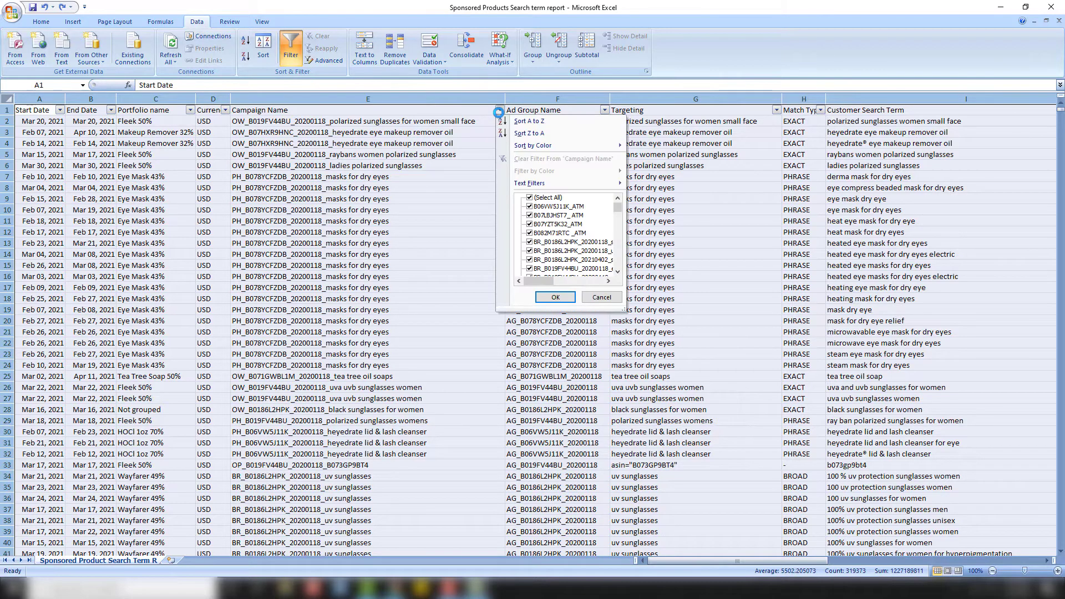
{"action": "mouse_move", "coordinate": [549, 183]}
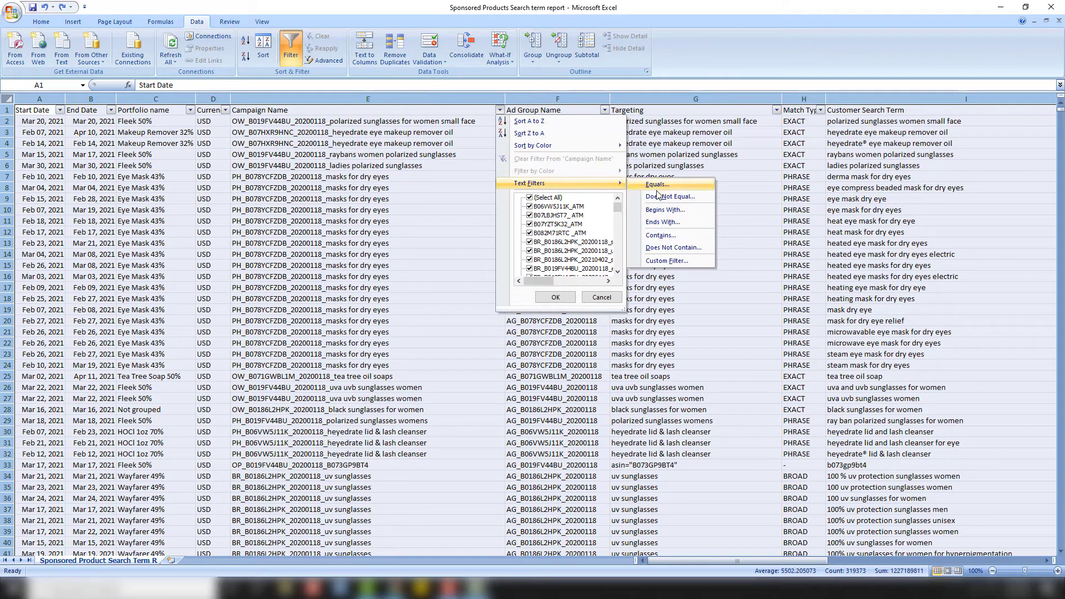
{"action": "left_click", "coordinate": [660, 235]}
{"action": "type", "text": "B07YZT5K32"}
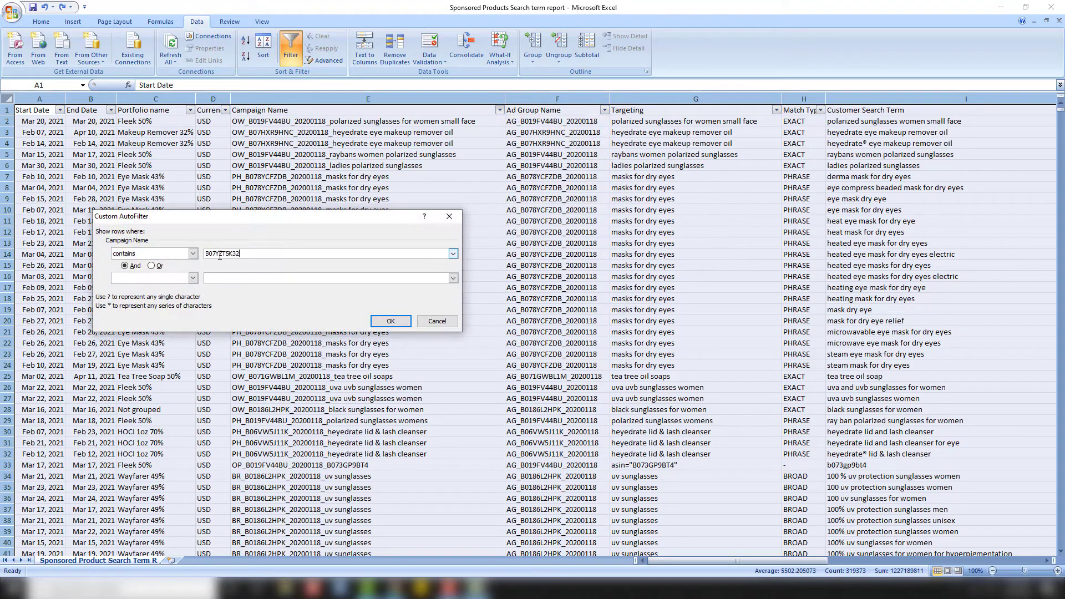
{"action": "type", "text": "_"}
{"action": "key", "text": "Return"}
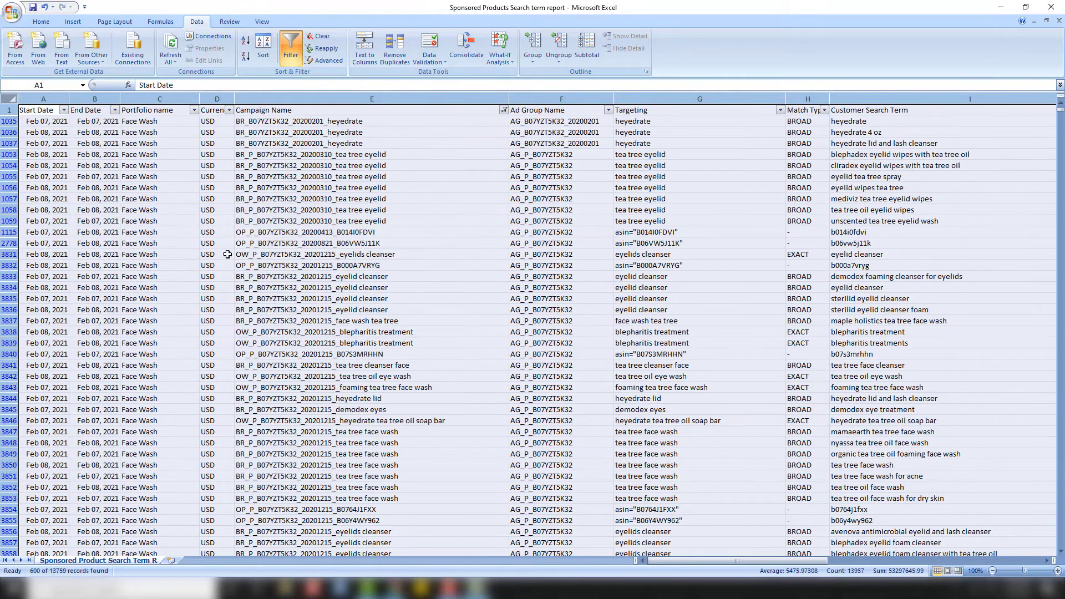
{"action": "scroll", "coordinate": [471, 240], "scroll_direction": "down", "scroll_amount": 20}
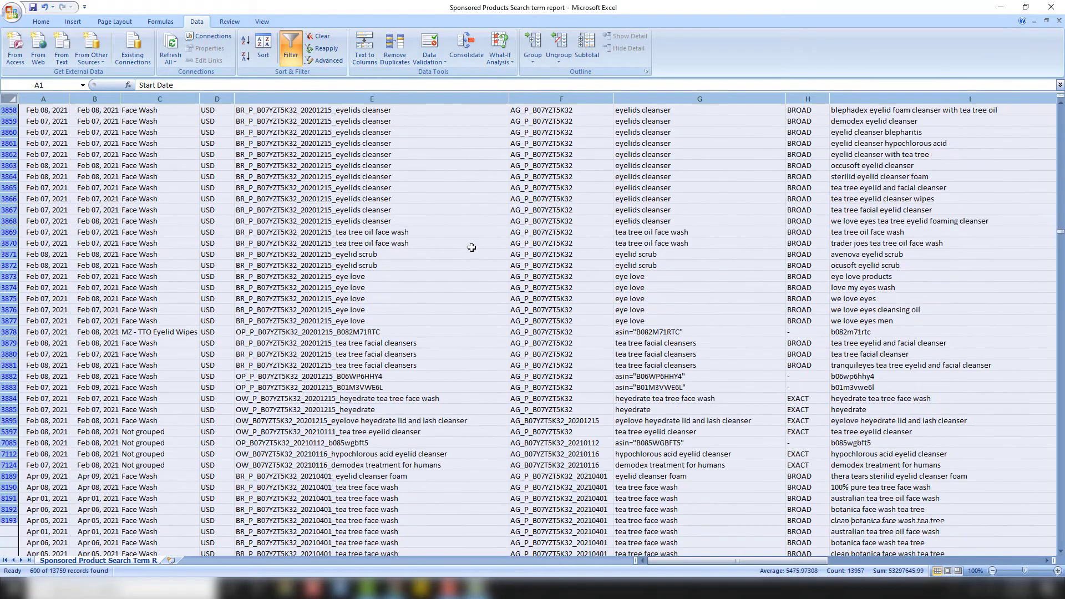
{"action": "scroll", "coordinate": [469, 256], "scroll_direction": "down", "scroll_amount": 20}
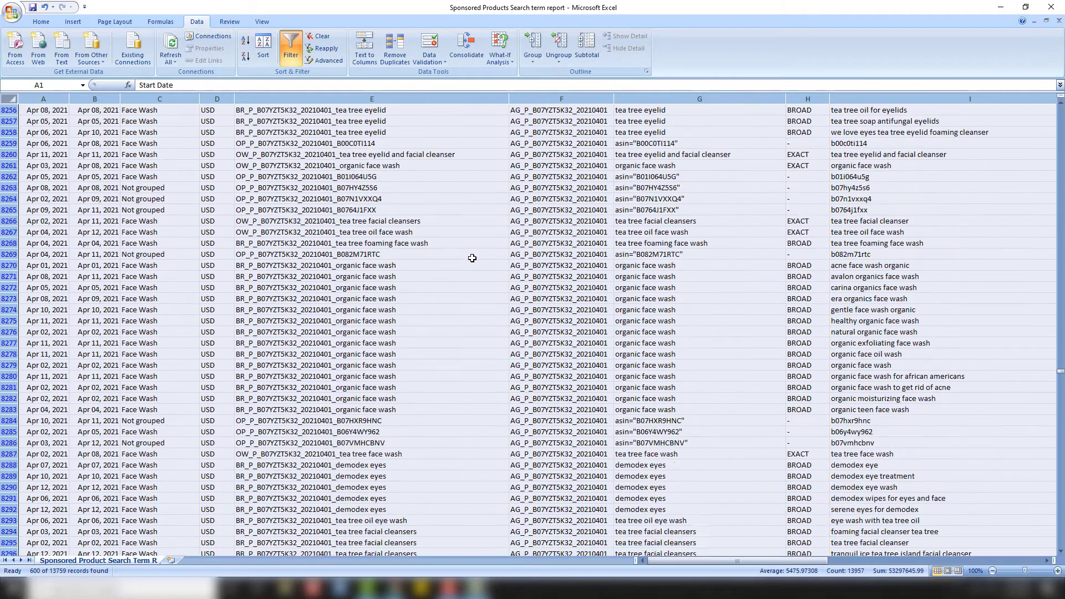
{"action": "scroll", "coordinate": [778, 552], "scroll_direction": "up", "scroll_amount": 7}
{"action": "scroll", "coordinate": [1061, 369], "scroll_direction": "down", "scroll_amount": 13}
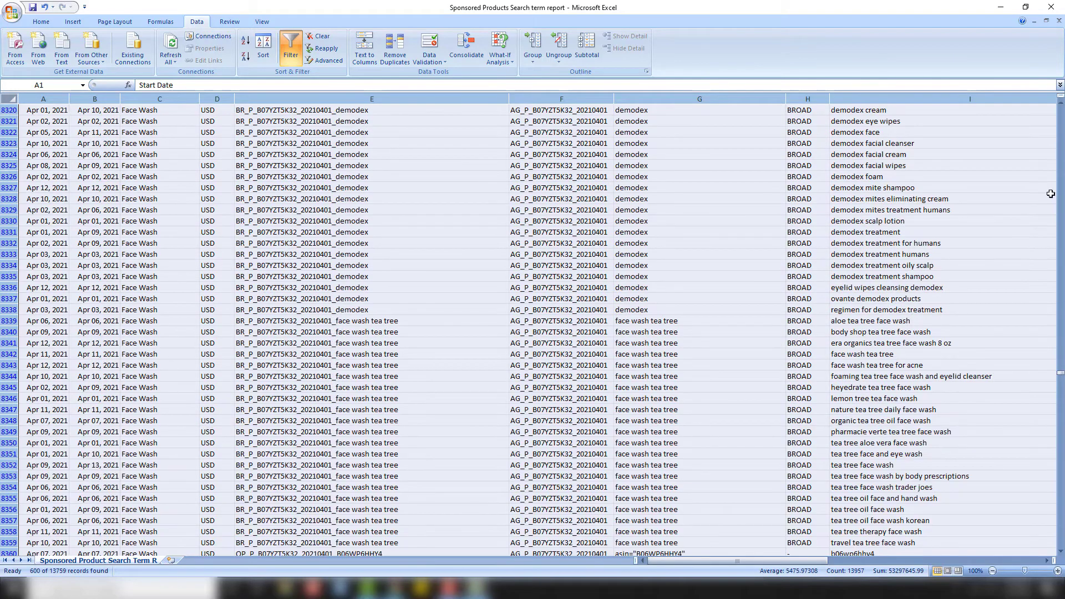
{"action": "left_click_drag", "start_coordinate": [1061, 379], "coordinate": [1061, 106]}
Hide columns A–H, J–N and P–X, leaving only Customer Search Term and 7 Day Total Sales.
{"action": "left_click", "coordinate": [228, 158]}
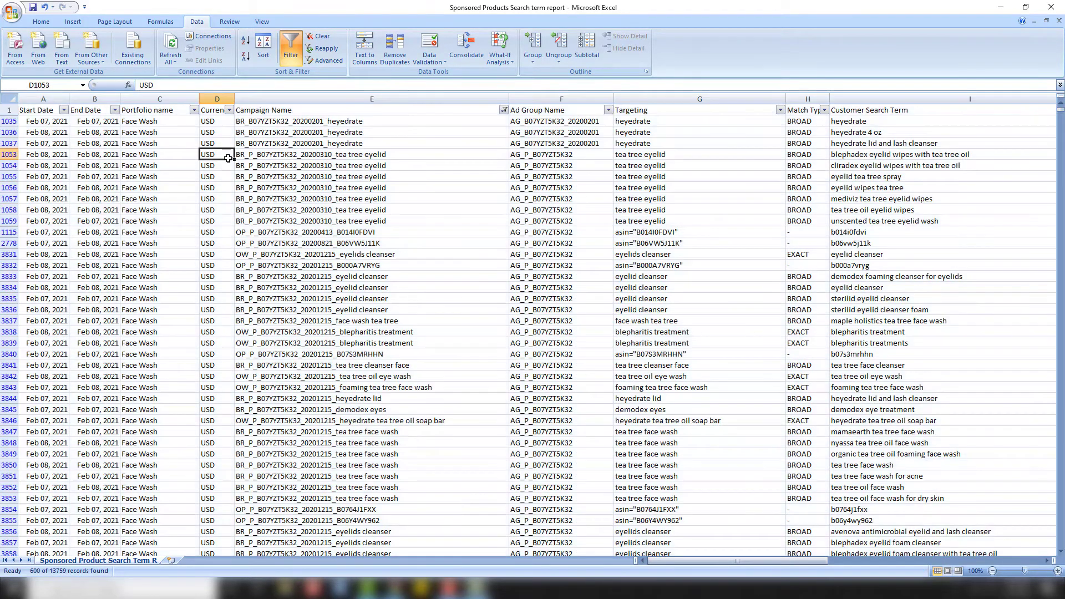
{"action": "left_click_drag", "start_coordinate": [807, 99], "coordinate": [44, 98]}
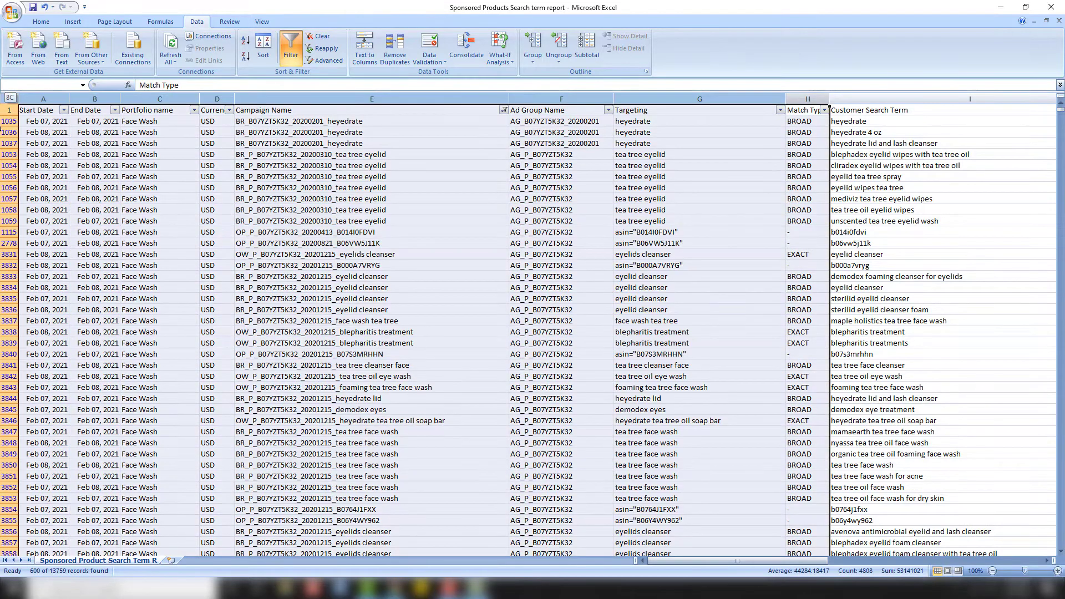
{"action": "right_click", "coordinate": [267, 202]}
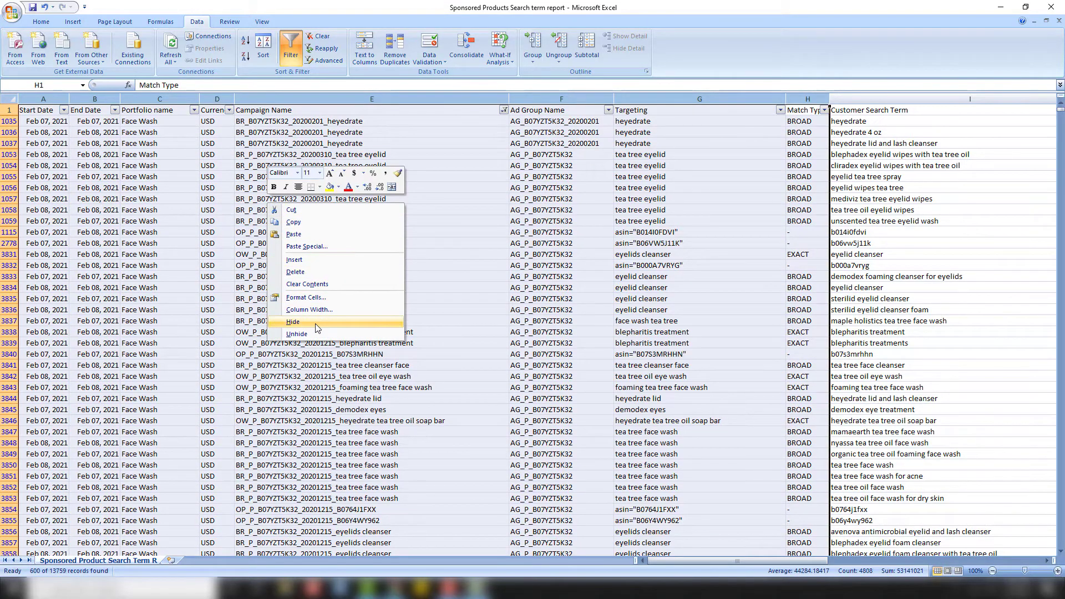
{"action": "left_click", "coordinate": [293, 322]}
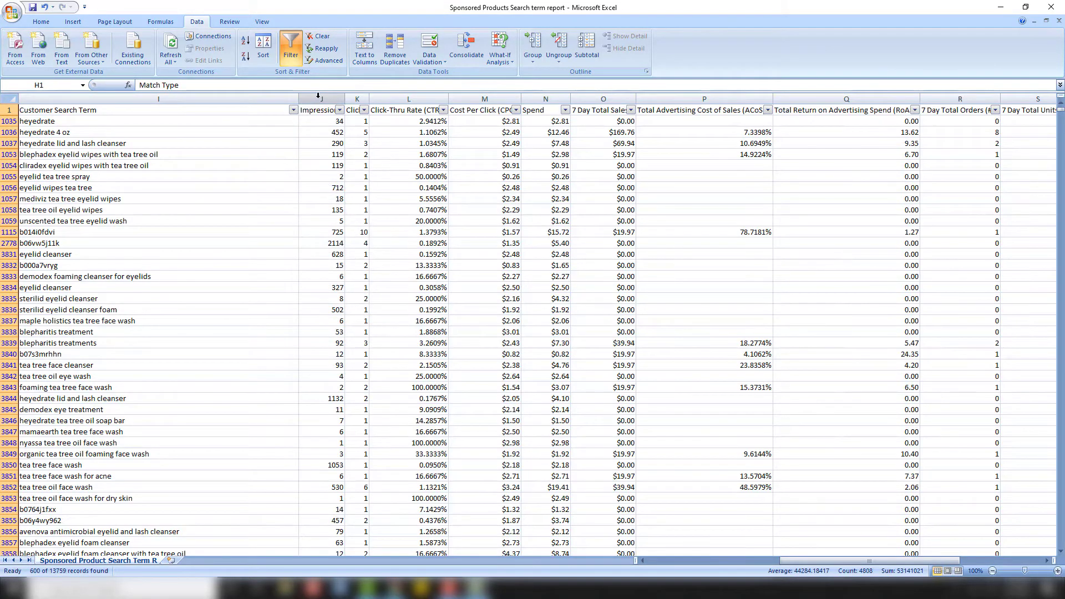
{"action": "left_click_drag", "start_coordinate": [318, 99], "coordinate": [526, 131]}
{"action": "right_click", "coordinate": [526, 132]}
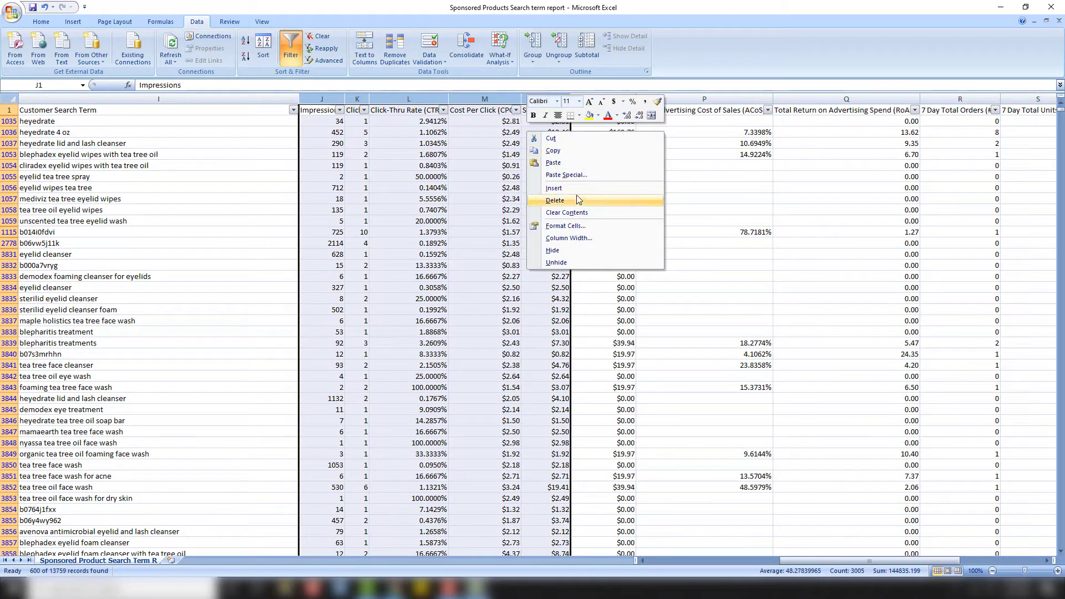
{"action": "left_click", "coordinate": [572, 251]}
{"action": "left_click_drag", "start_coordinate": [432, 98], "coordinate": [988, 106]}
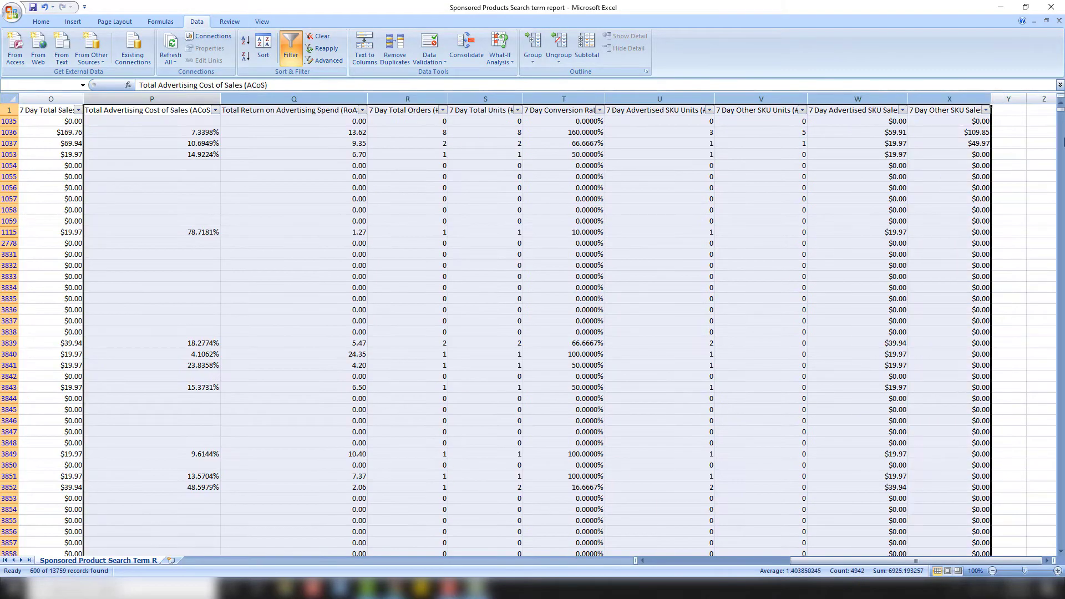
{"action": "right_click", "coordinate": [806, 174]}
{"action": "left_click", "coordinate": [851, 293]}
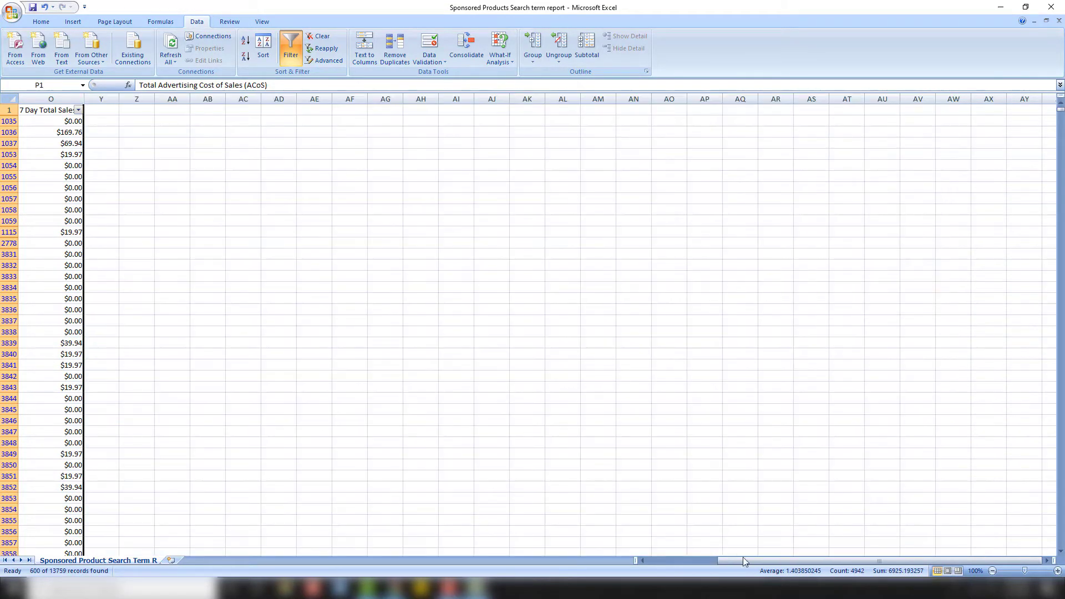
{"action": "left_click_drag", "start_coordinate": [753, 562], "coordinate": [680, 562]}
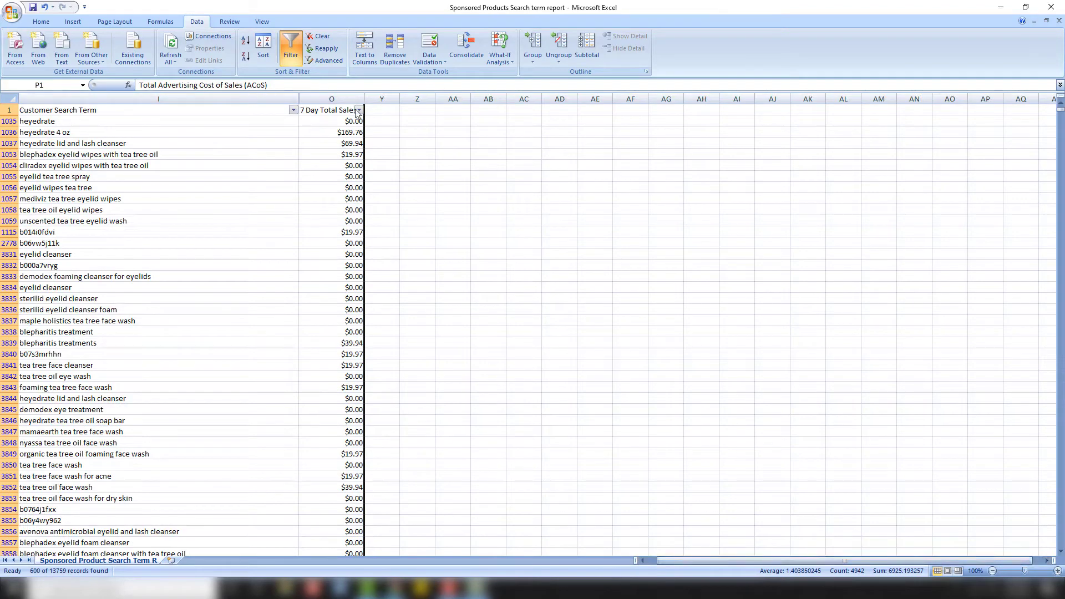
Sort the whole sheet by 7 Day Total Sales, largest to smallest, with $271.64 on top.
{"action": "left_click", "coordinate": [9, 98]}
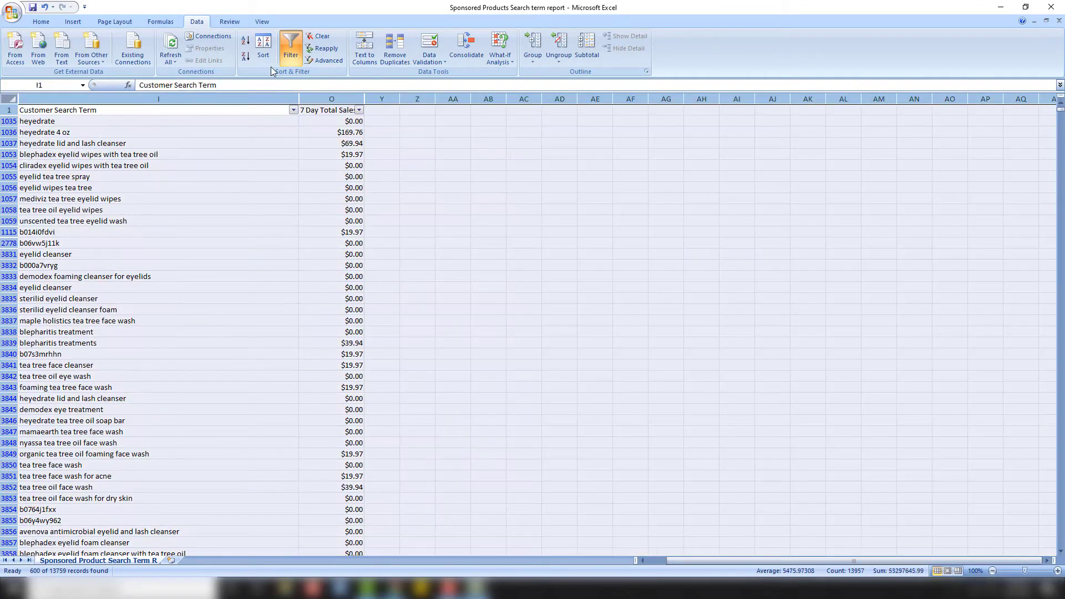
{"action": "left_click", "coordinate": [263, 45]}
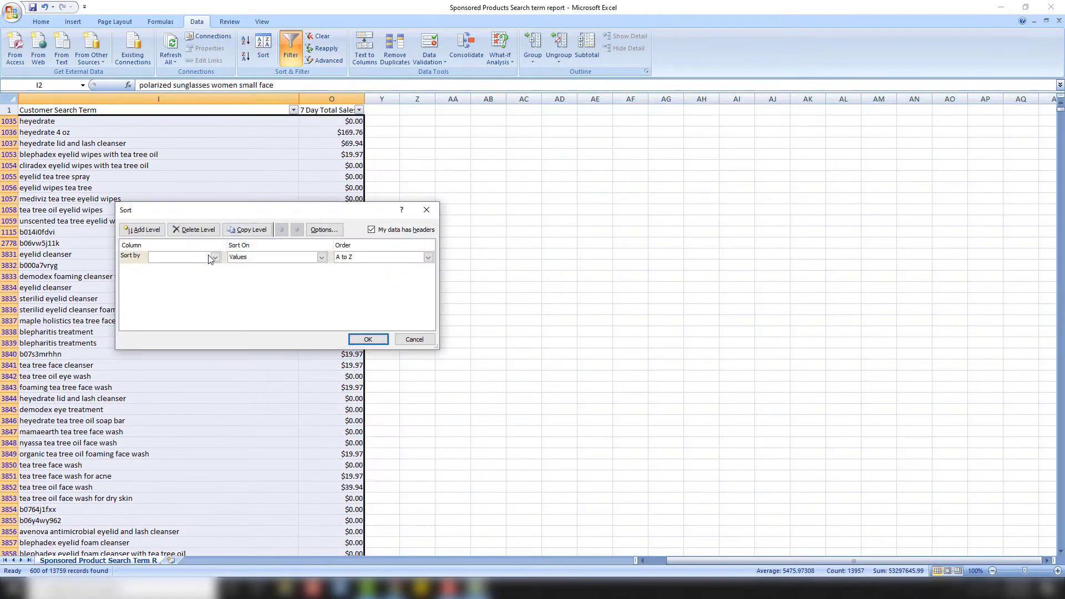
{"action": "left_click", "coordinate": [215, 257]}
{"action": "scroll", "coordinate": [208, 322], "scroll_direction": "down", "scroll_amount": 1}
{"action": "left_click", "coordinate": [205, 347]}
{"action": "left_click", "coordinate": [383, 258]}
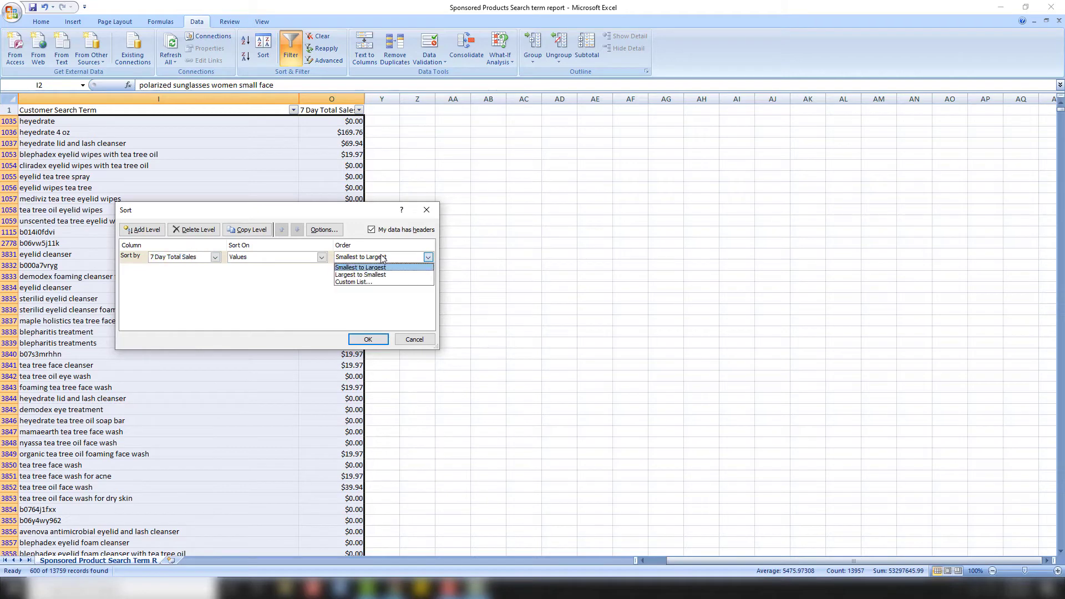
{"action": "left_click", "coordinate": [360, 274]}
{"action": "left_click", "coordinate": [368, 339]}
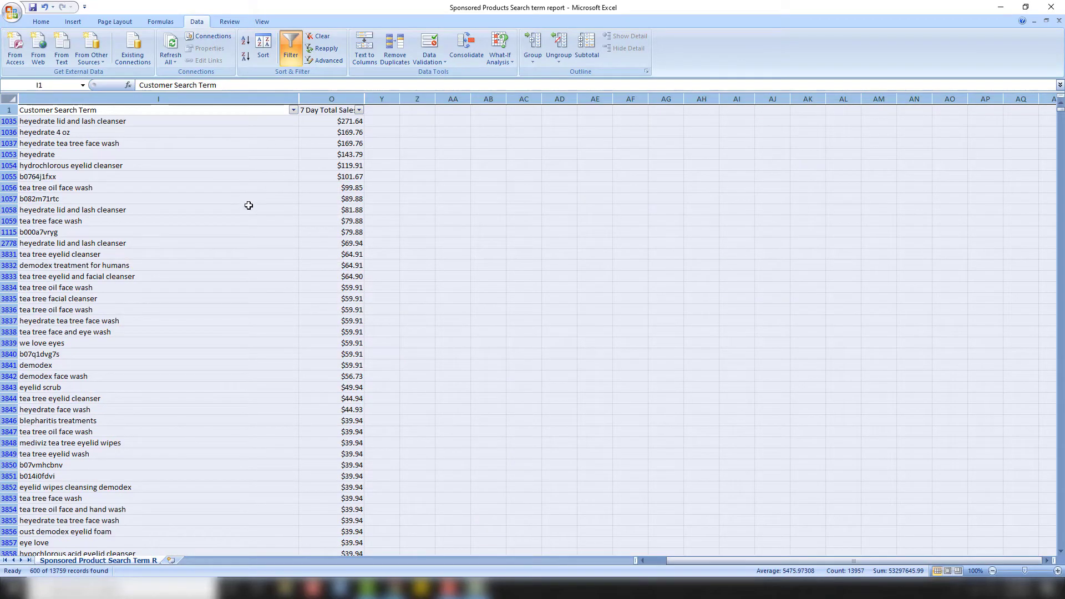
{"action": "scroll", "coordinate": [242, 403], "scroll_direction": "down", "scroll_amount": 20}
{"action": "scroll", "coordinate": [244, 367], "scroll_direction": "up", "scroll_amount": 6}
{"action": "scroll", "coordinate": [244, 361], "scroll_direction": "up", "scroll_amount": 15}
Select the 36 top-selling search terms starting at I1035, skipping the ASIN-style codes.
{"action": "left_click", "coordinate": [131, 121]}
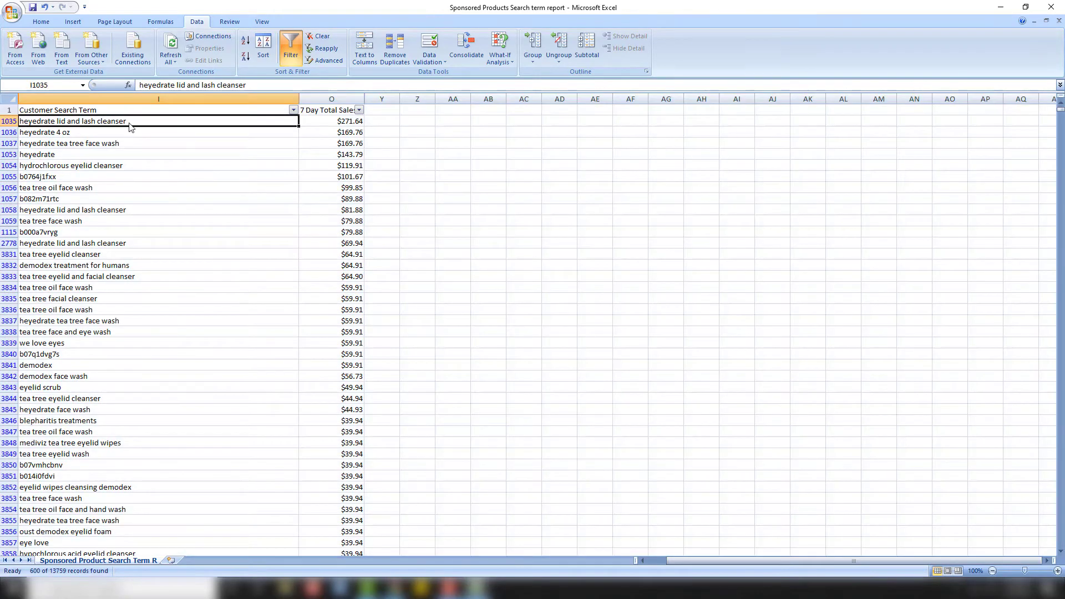
{"action": "left_click_drag", "start_coordinate": [129, 122], "coordinate": [120, 167]}
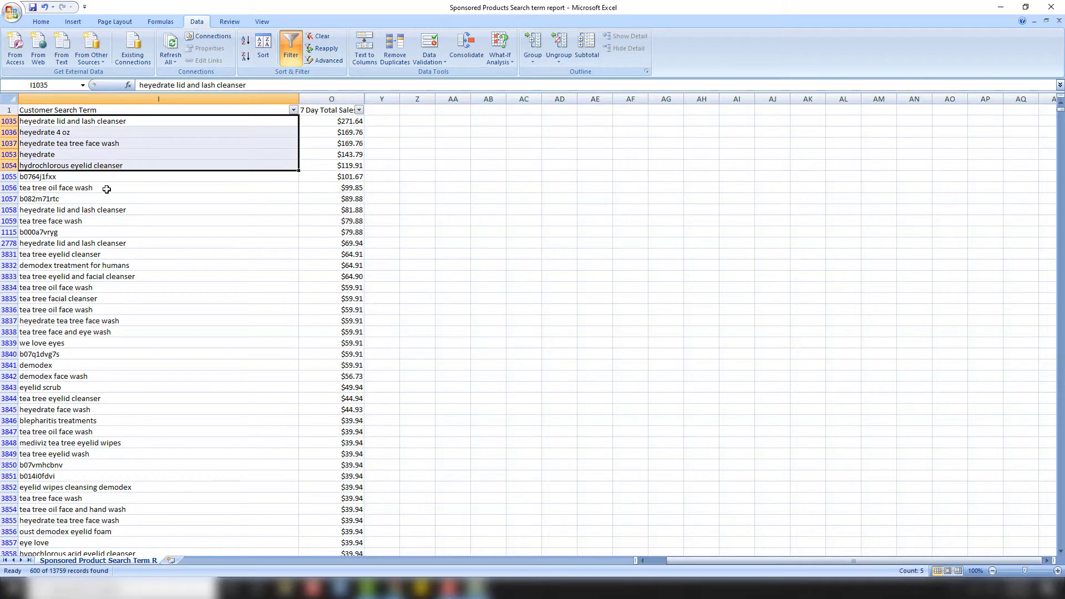
{"action": "left_click", "coordinate": [107, 188], "text": "ctrl"}
{"action": "left_click_drag", "start_coordinate": [102, 209], "coordinate": [100, 523]}
{"action": "left_click", "coordinate": [76, 365], "text": "ctrl"}
Paste the copied search terms into Frankenstein's Original keywords and process them into a deduplicated list.
{"action": "key", "text": "ctrl+c"}
{"action": "key", "text": "alt+Tab"}
{"action": "key", "text": "alt+Tab"}
{"action": "key", "text": "ctrl+v"}
{"action": "scroll", "coordinate": [260, 238], "scroll_direction": "up", "scroll_amount": 10}
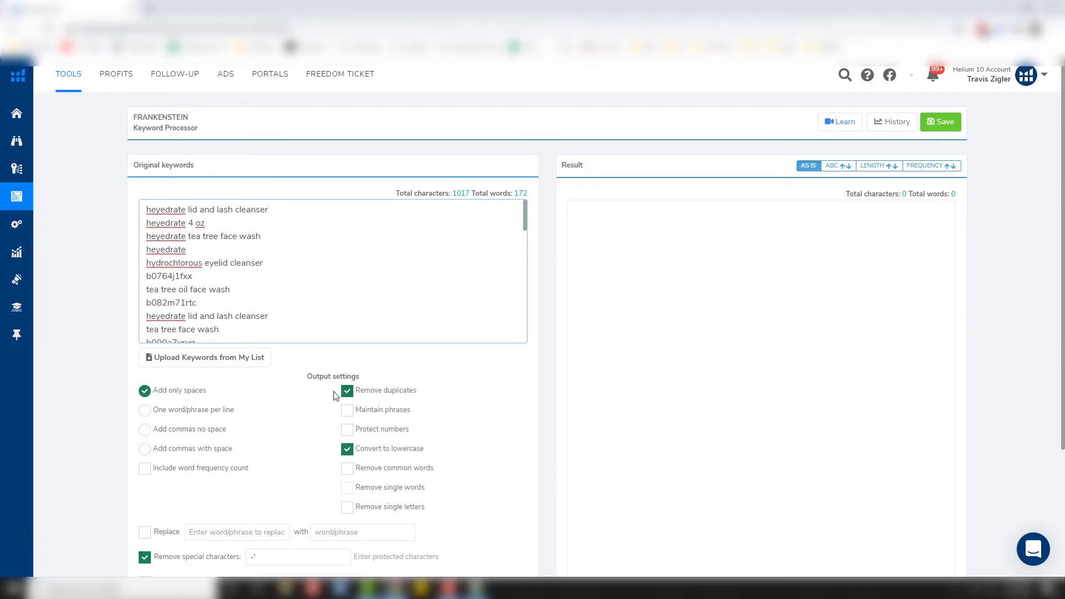
{"action": "scroll", "coordinate": [489, 369], "scroll_direction": "down", "scroll_amount": 3}
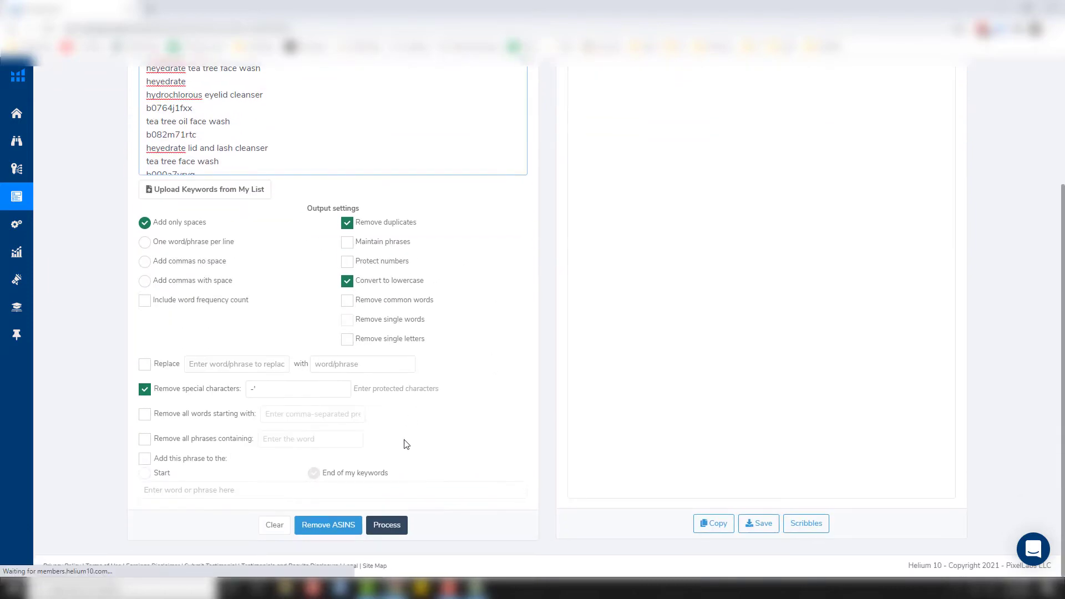
{"action": "left_click", "coordinate": [383, 524]}
{"action": "scroll", "coordinate": [613, 492], "scroll_direction": "up", "scroll_amount": 3}
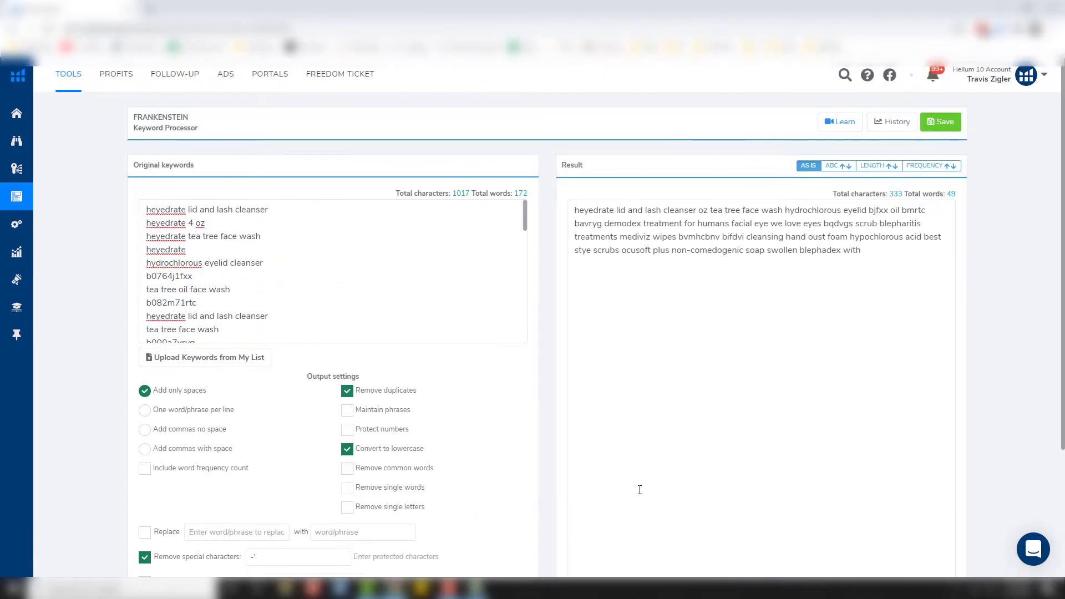
Delete junk codes bqdvgs, bvmhcbnv, bifdvi, bmrtc, bjfxx and bavryg from the Result, then select the cleaned text.
{"action": "double_click", "coordinate": [824, 222]}
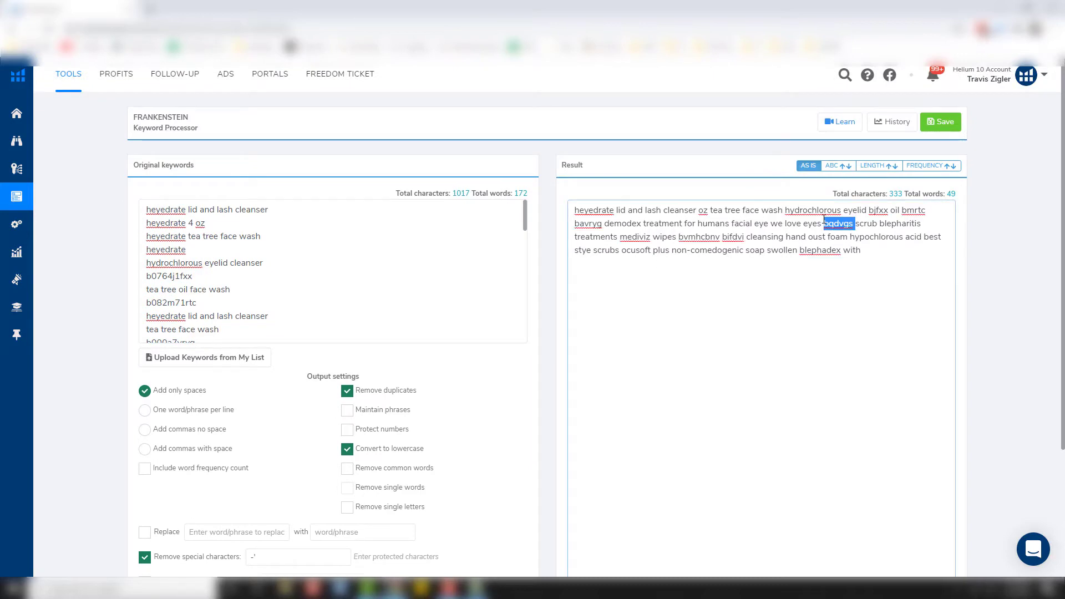
{"action": "key", "text": "BackSpace"}
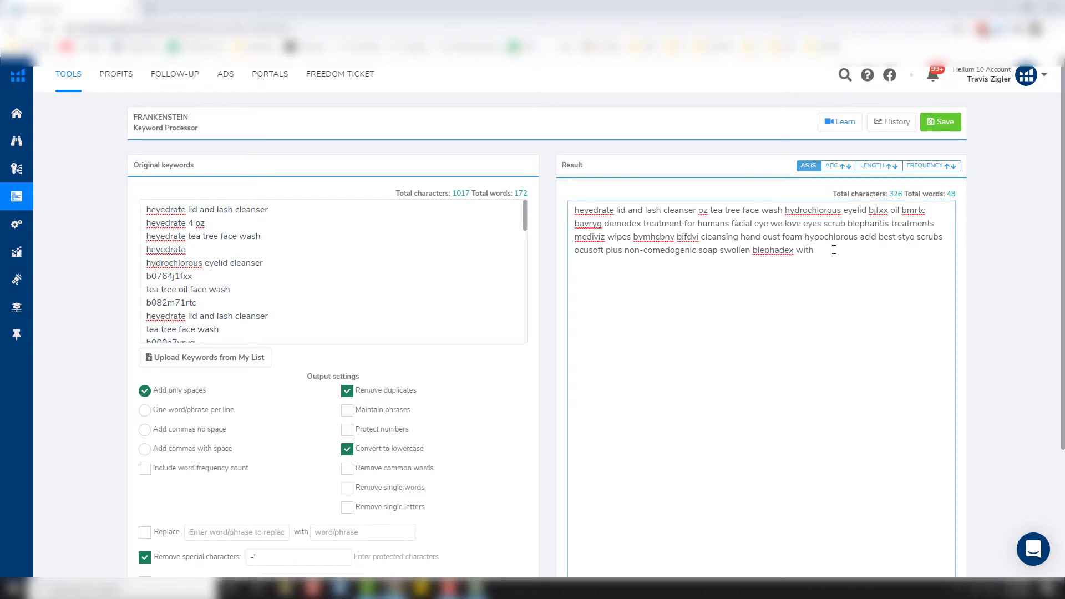
{"action": "double_click", "coordinate": [654, 237]}
{"action": "key", "text": "BackSpace"}
{"action": "double_click", "coordinate": [649, 235]}
{"action": "key", "text": "BackSpace"}
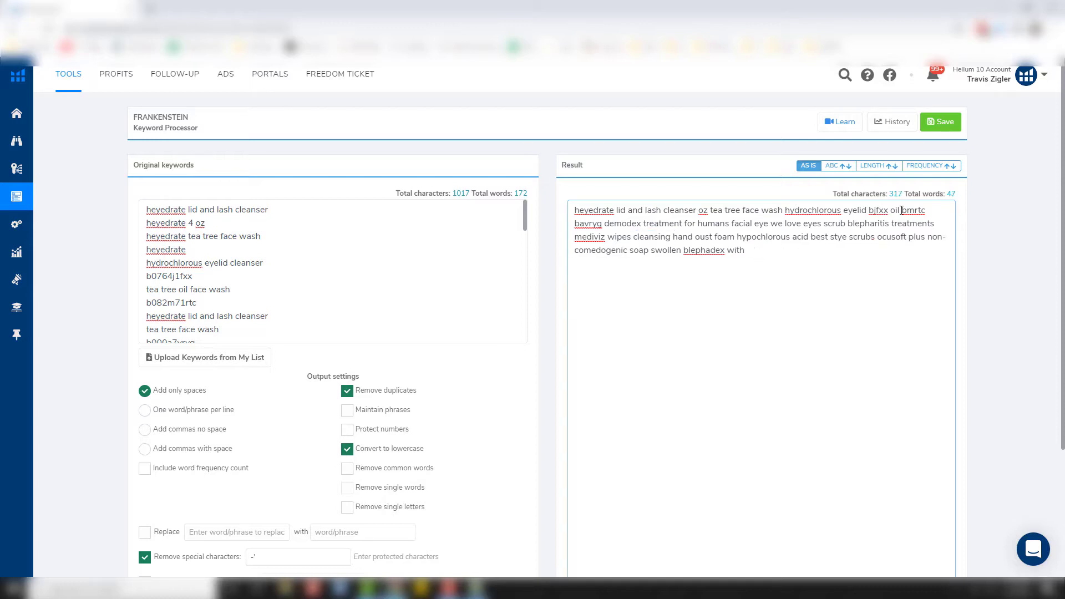
{"action": "double_click", "coordinate": [910, 209]}
{"action": "key", "text": "BackSpace"}
{"action": "double_click", "coordinate": [879, 210]}
{"action": "key", "text": "BackSpace"}
{"action": "double_click", "coordinate": [893, 211]}
{"action": "key", "text": "BackSpace"}
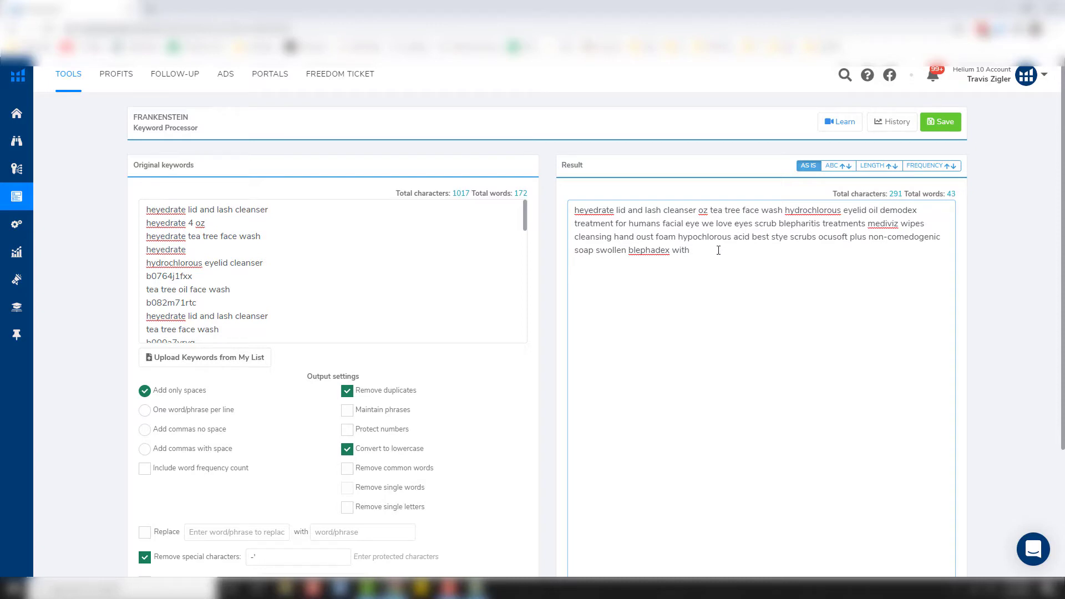
{"action": "left_click_drag", "start_coordinate": [691, 249], "coordinate": [645, 247]}
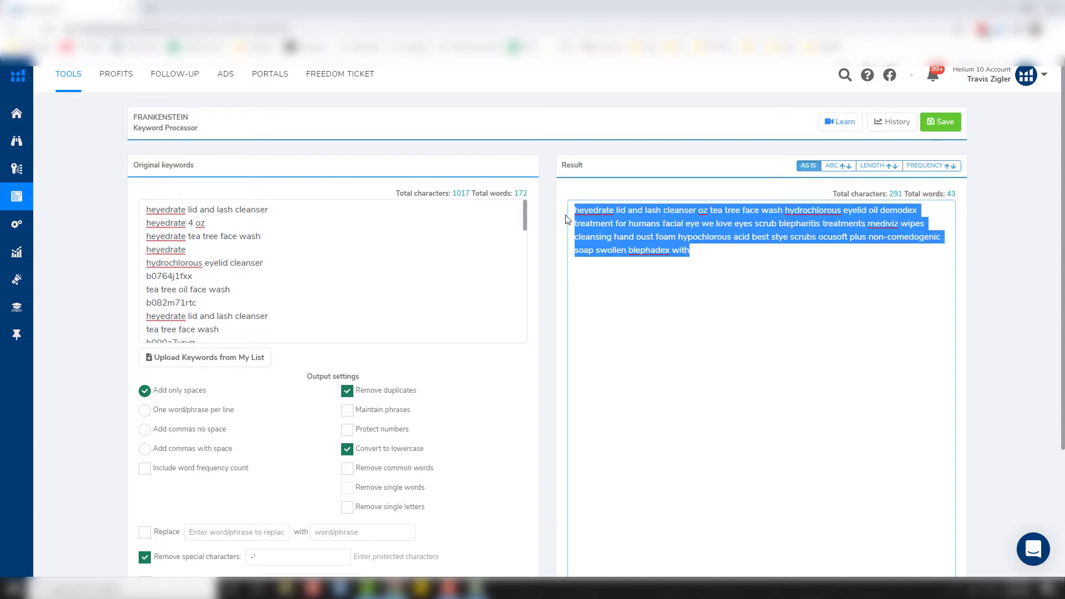
{"action": "key", "text": "alt+Tab"}
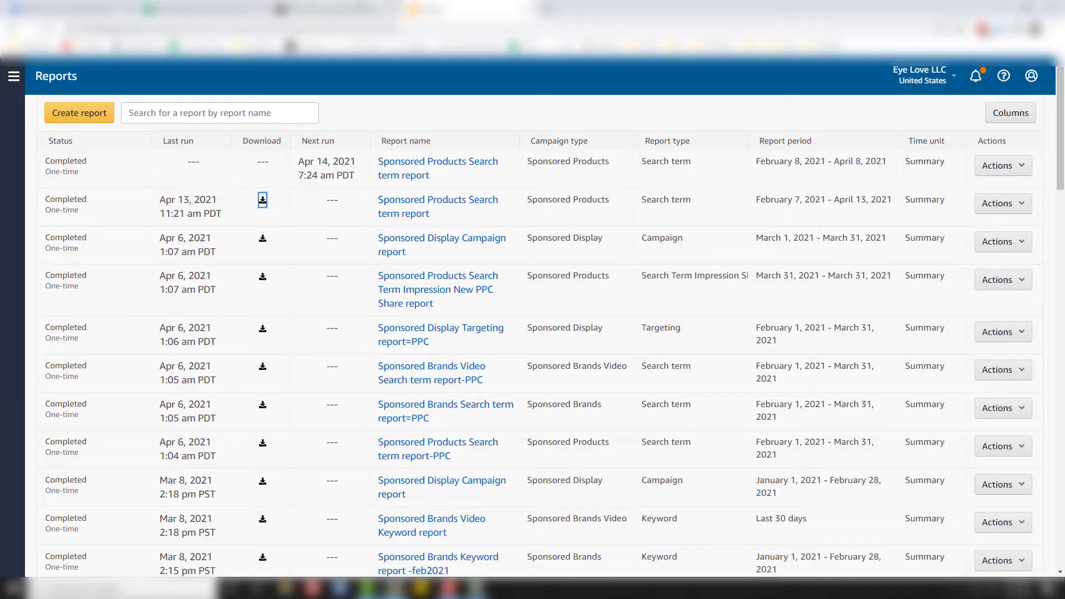
Show the ASIN Search Terms Optimization page at Revised Search Terms, zoomed out in a restored window.
{"action": "left_click", "coordinate": [333, 9]}
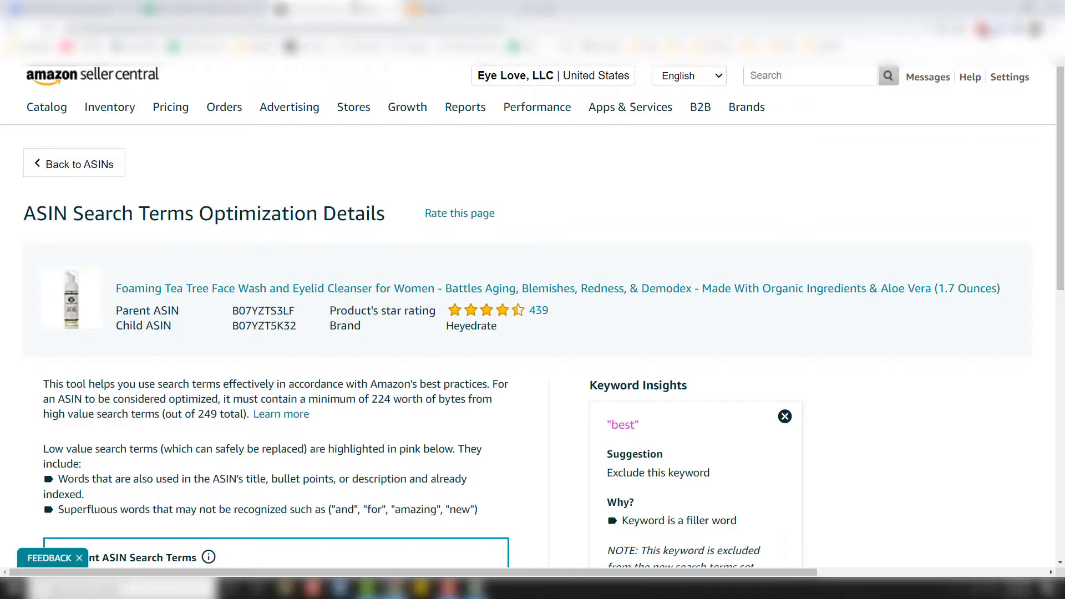
{"action": "scroll", "coordinate": [360, 235], "scroll_direction": "down", "scroll_amount": 10}
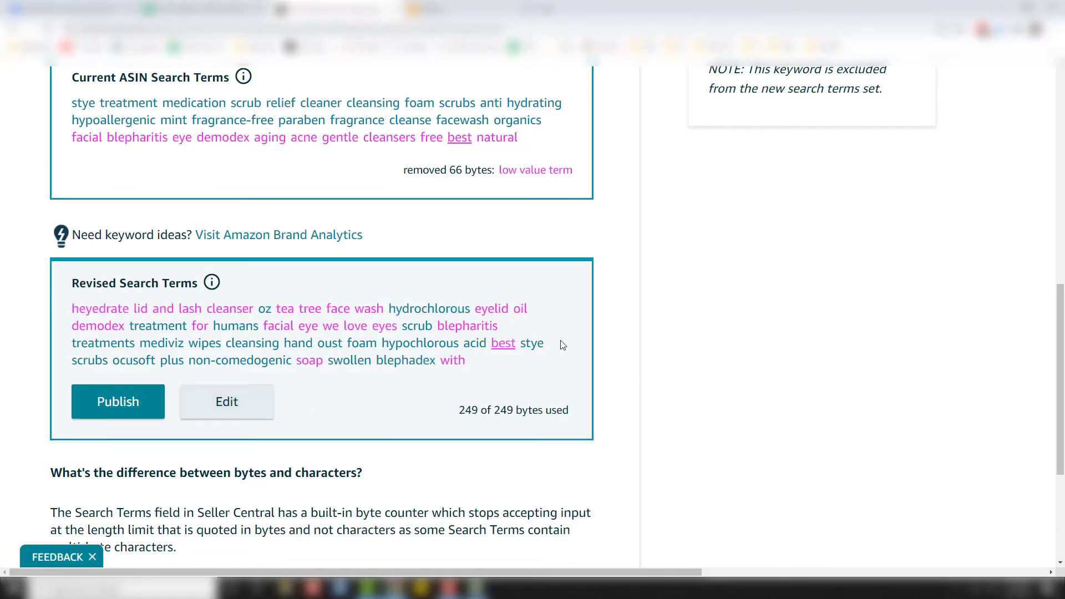
{"action": "key", "text": "ctrl+minus"}
{"action": "key", "text": "ctrl+minus"}
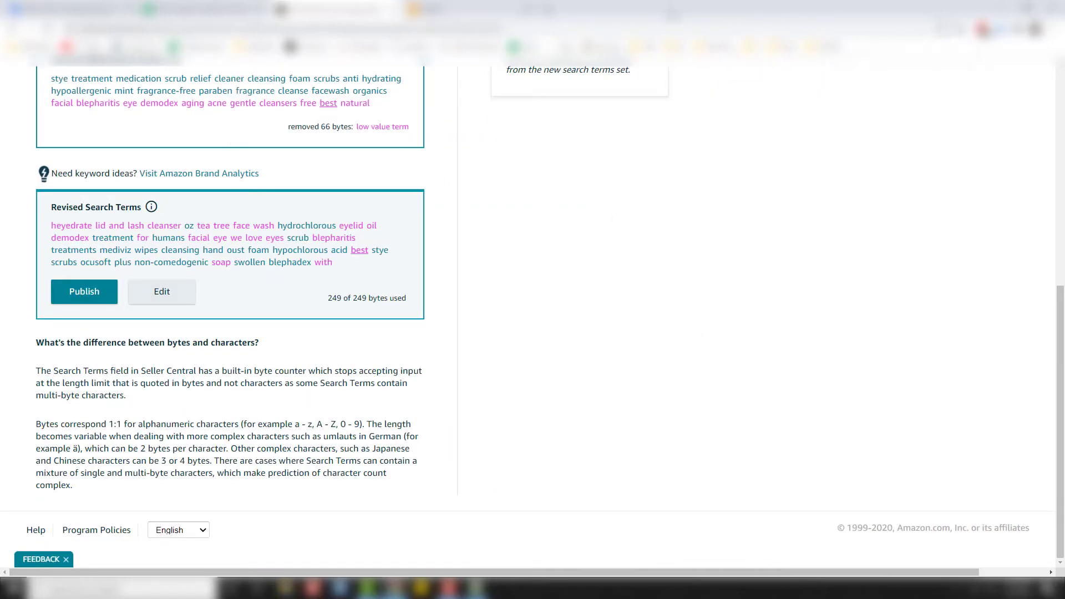
{"action": "key", "text": "super+Down"}
Place Amazon left and Frankenstein right, then delete 'heyedrate lid and lash cleanser' from the Result.
{"action": "key", "text": "super+Left"}
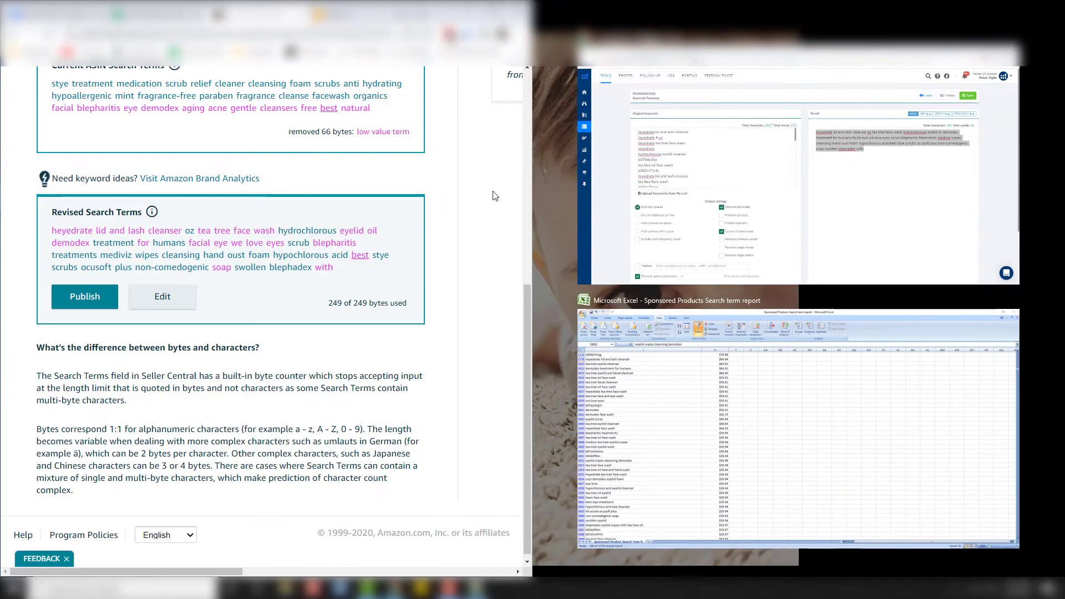
{"action": "left_click", "coordinate": [853, 235]}
{"action": "left_click", "coordinate": [849, 235]}
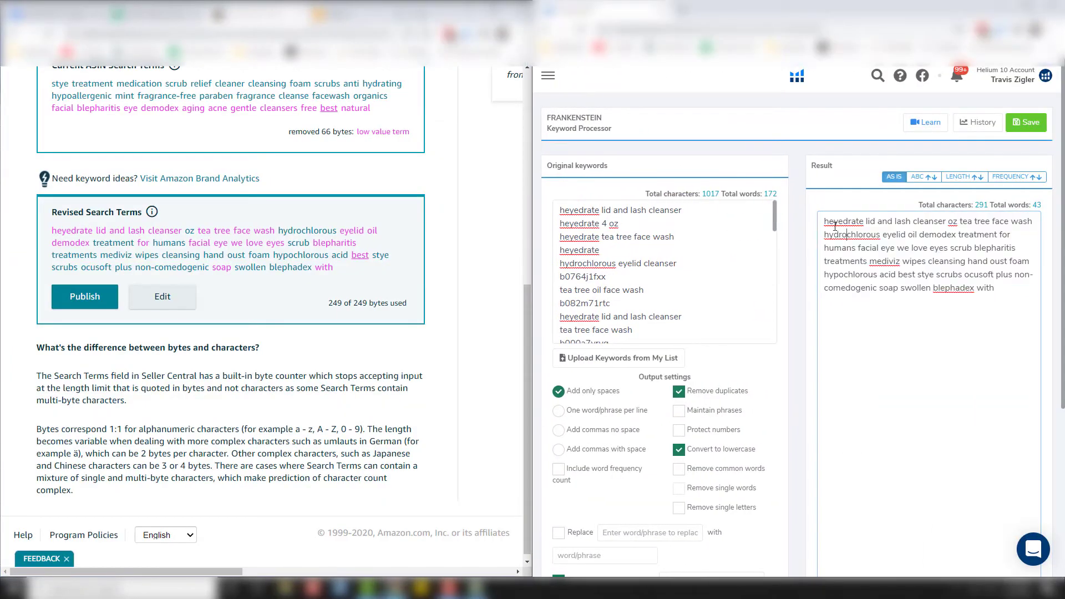
{"action": "left_click_drag", "start_coordinate": [824, 222], "coordinate": [946, 221]}
{"action": "key", "text": "BackSpace"}
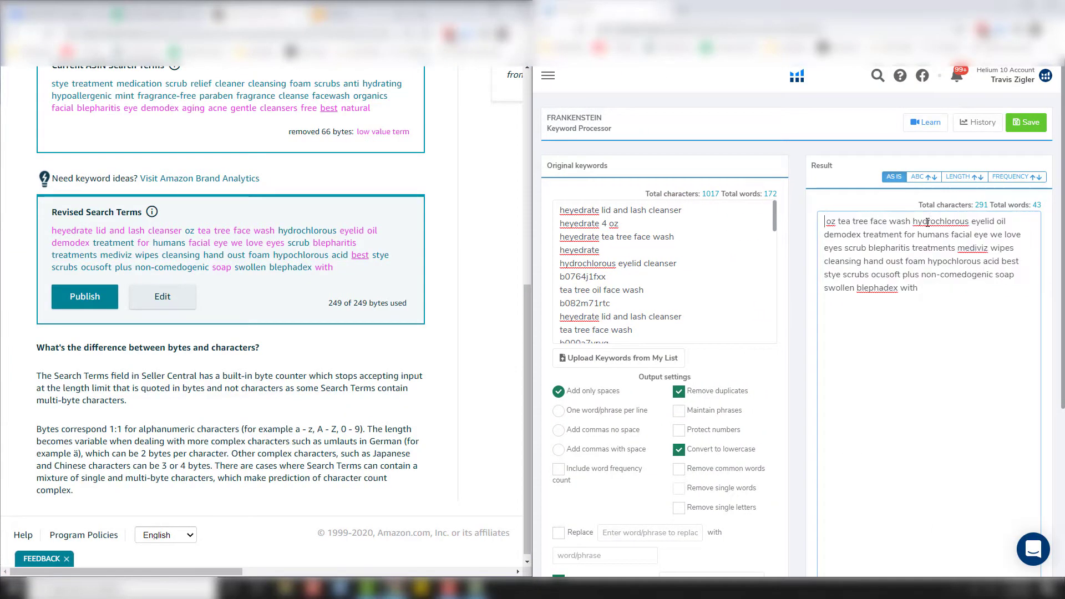
{"action": "key", "text": "Delete"}
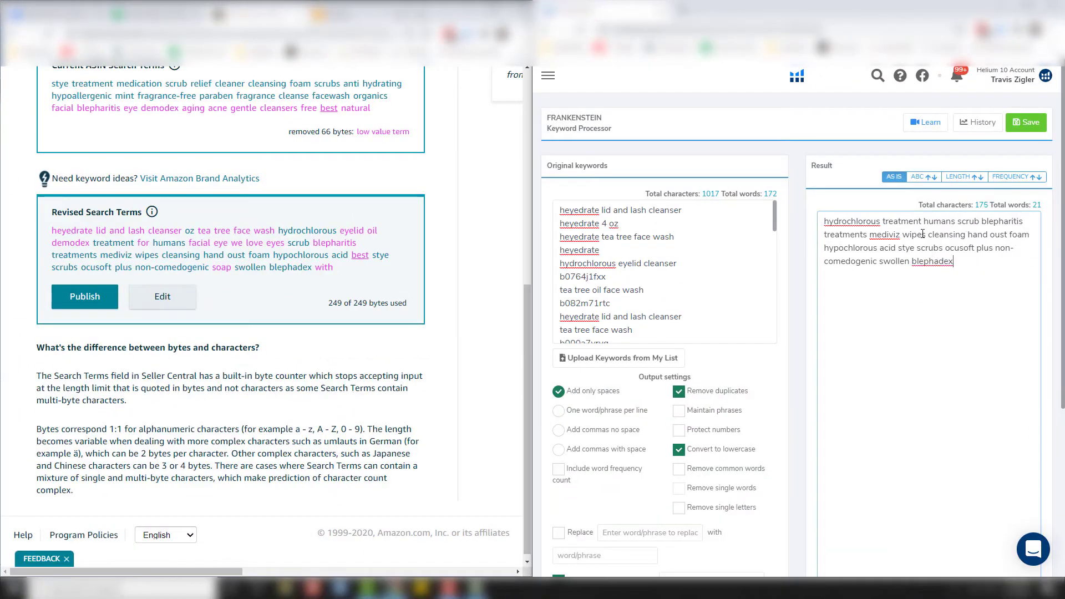
Move the trimmed 21-word result into the Original keywords box, replacing the earlier list.
{"action": "triple_click", "coordinate": [922, 234]}
{"action": "key", "text": "ctrl+c"}
{"action": "key", "text": "BackSpace"}
{"action": "left_click", "coordinate": [621, 240]}
{"action": "key", "text": "ctrl+a"}
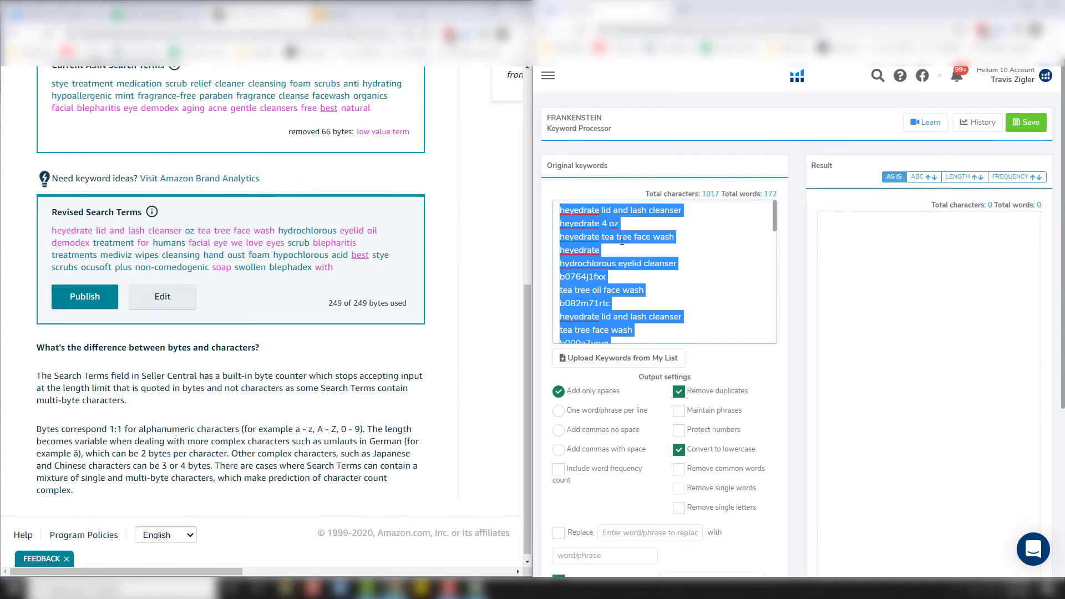
{"action": "key", "text": "ctrl+v"}
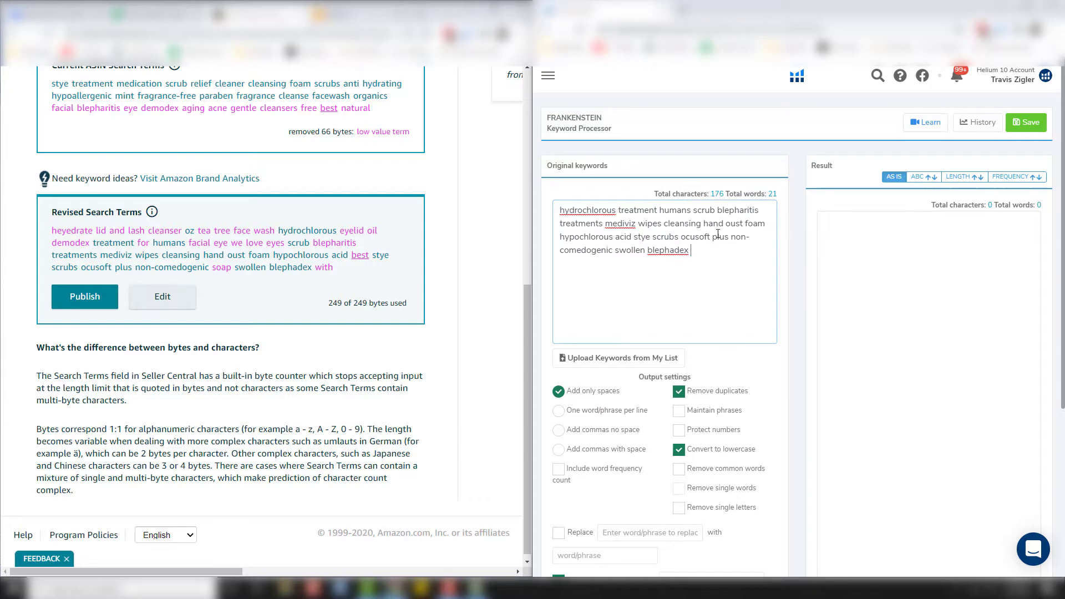
{"action": "scroll", "coordinate": [253, 214], "scroll_direction": "up", "scroll_amount": 1}
{"action": "left_click_drag", "start_coordinate": [52, 139], "coordinate": [387, 161]}
{"action": "key", "text": "ctrl+c"}
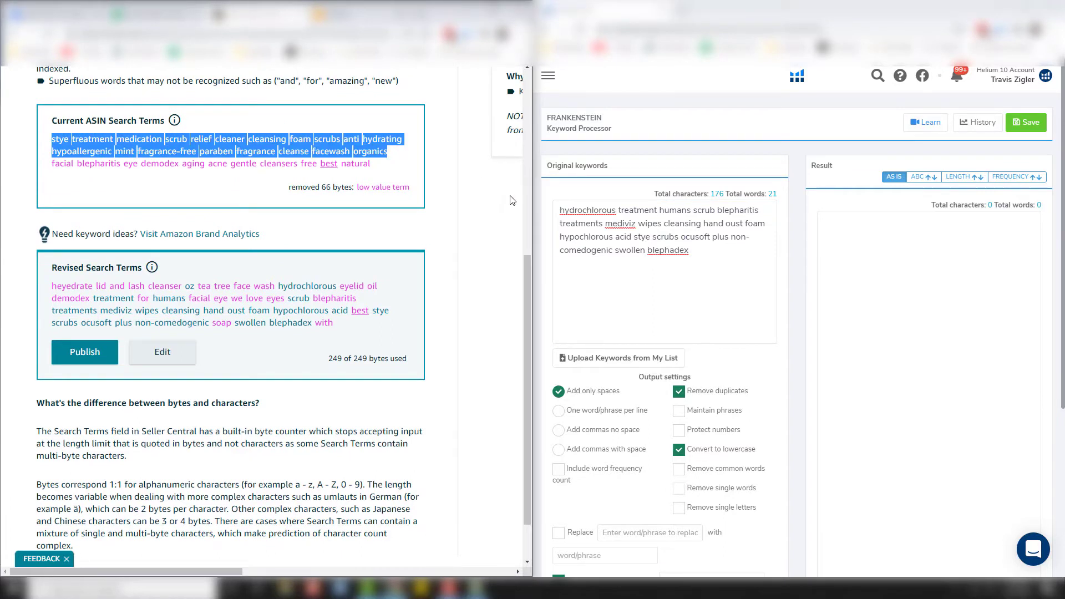
Add the current Amazon search terms to Original keywords, with hydrochlorous on its own line, and process them.
{"action": "left_click", "coordinate": [557, 210]}
{"action": "key", "text": "ctrl+v"}
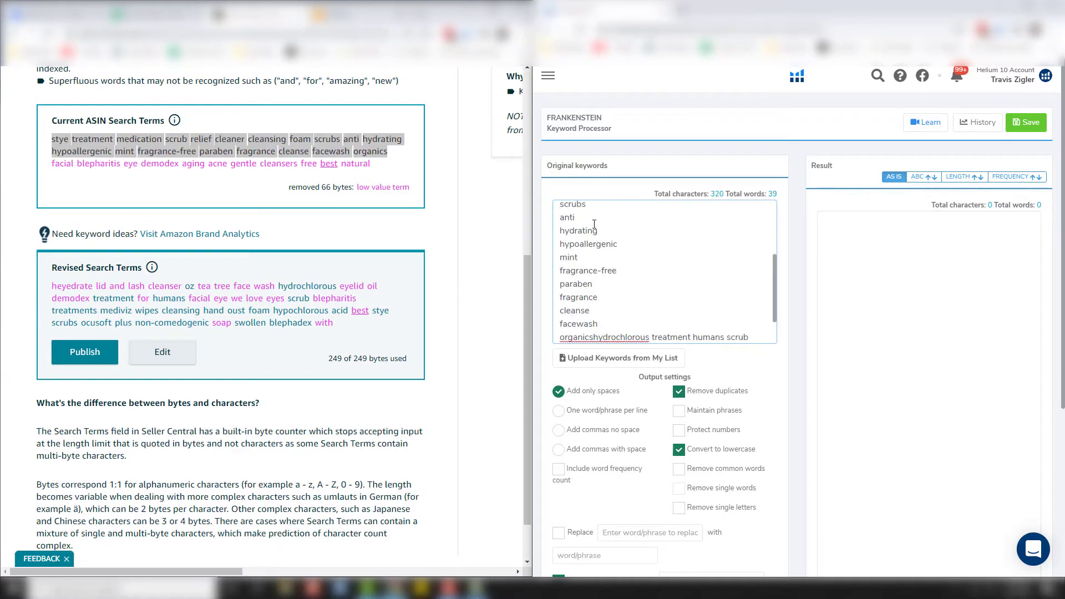
{"action": "key", "text": "Return"}
{"action": "scroll", "coordinate": [590, 214], "scroll_direction": "down", "scroll_amount": 1}
{"action": "scroll", "coordinate": [627, 358], "scroll_direction": "down", "scroll_amount": 4}
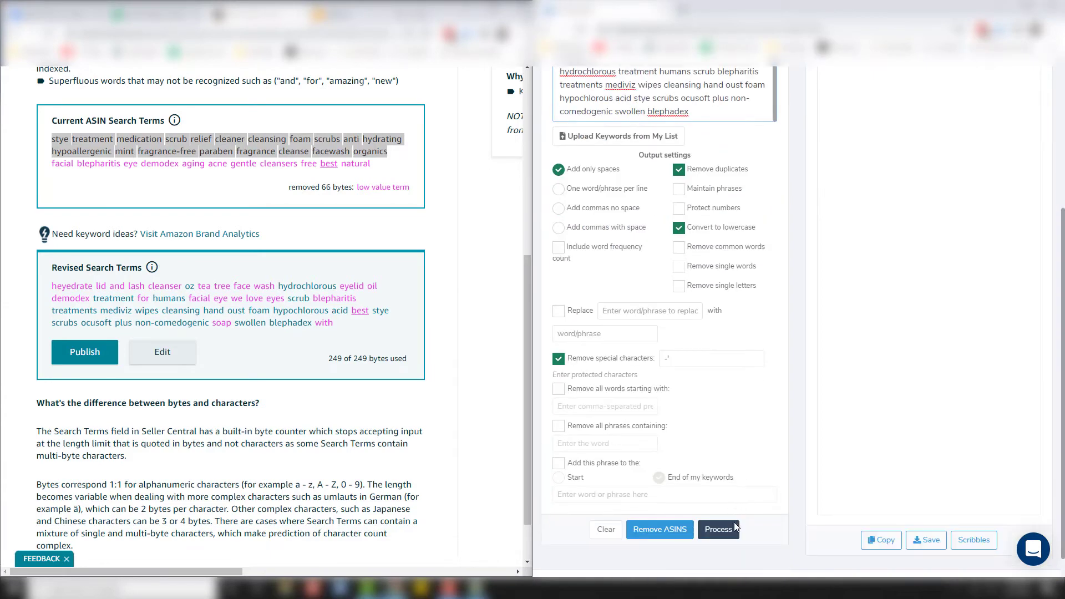
{"action": "left_click", "coordinate": [719, 529]}
{"action": "scroll", "coordinate": [855, 486], "scroll_direction": "up", "scroll_amount": 4}
Replace the Revised Search Terms with the processed Frankenstein result.
{"action": "triple_click", "coordinate": [916, 265]}
{"action": "key", "text": "ctrl+c"}
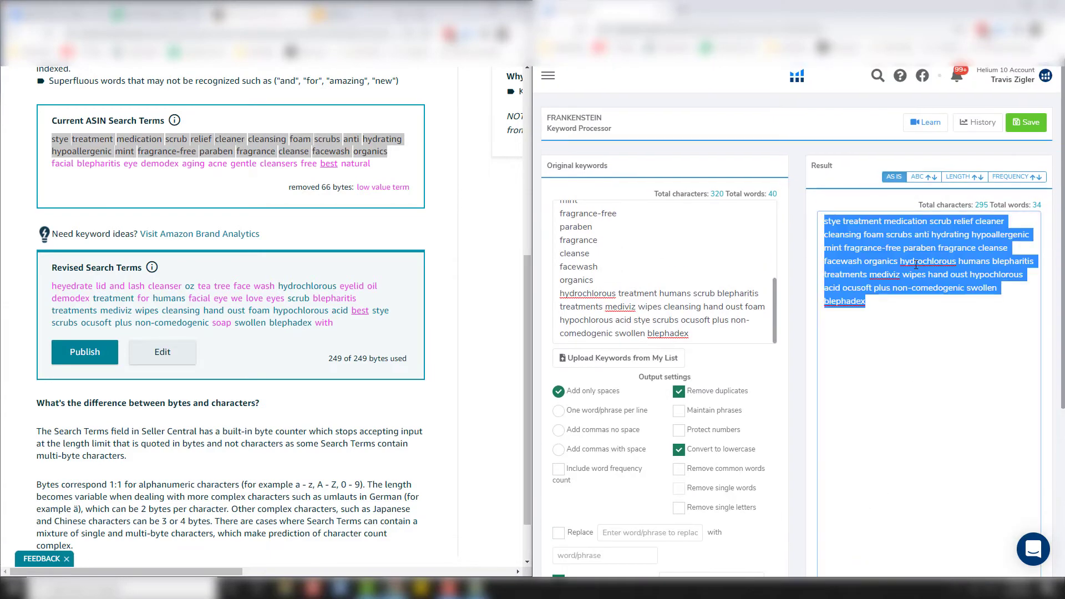
{"action": "left_click", "coordinate": [163, 351]}
{"action": "key", "text": "ctrl+a"}
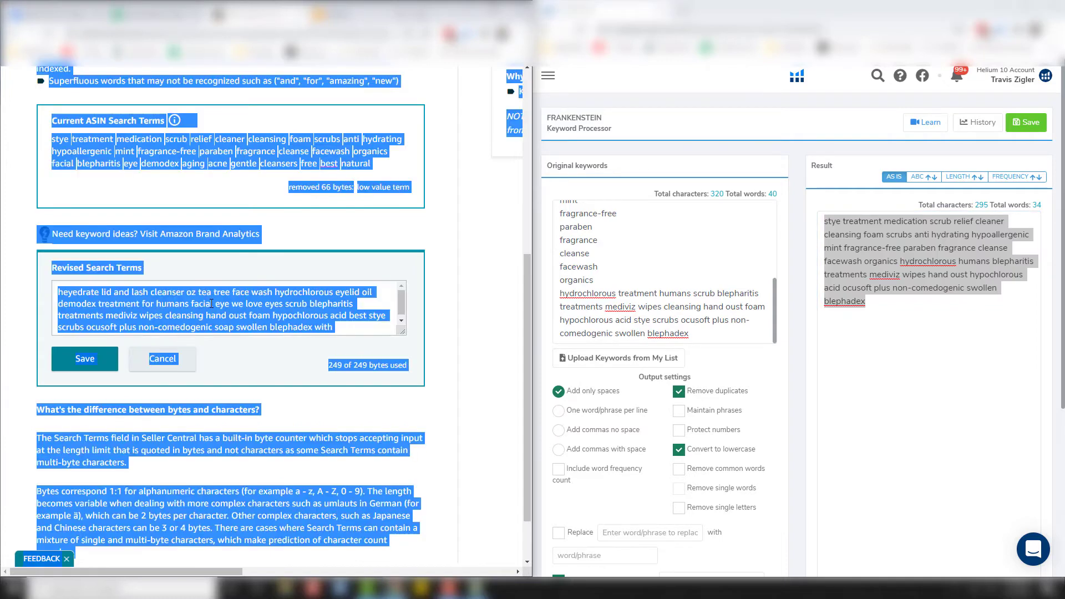
{"action": "left_click", "coordinate": [211, 304]}
{"action": "key", "text": "ctrl+a"}
{"action": "key", "text": "ctrl+v"}
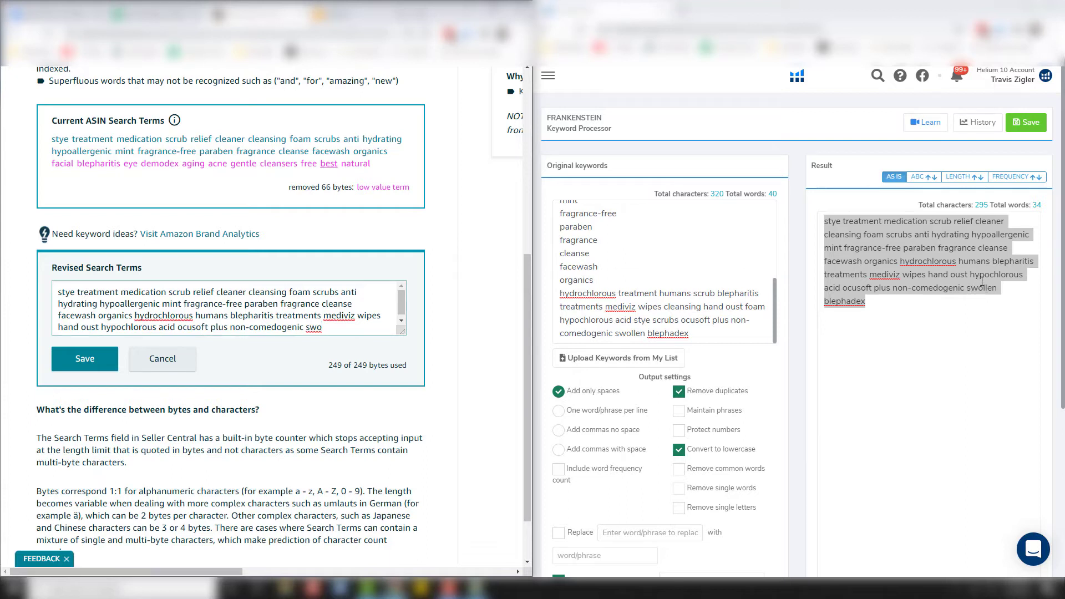
Remove hydrochlorous from the result and paste it over the Revised Search Terms at 249 of 249 bytes.
{"action": "left_click", "coordinate": [876, 264]}
{"action": "double_click", "coordinate": [922, 261]}
{"action": "key", "text": "BackSpace"}
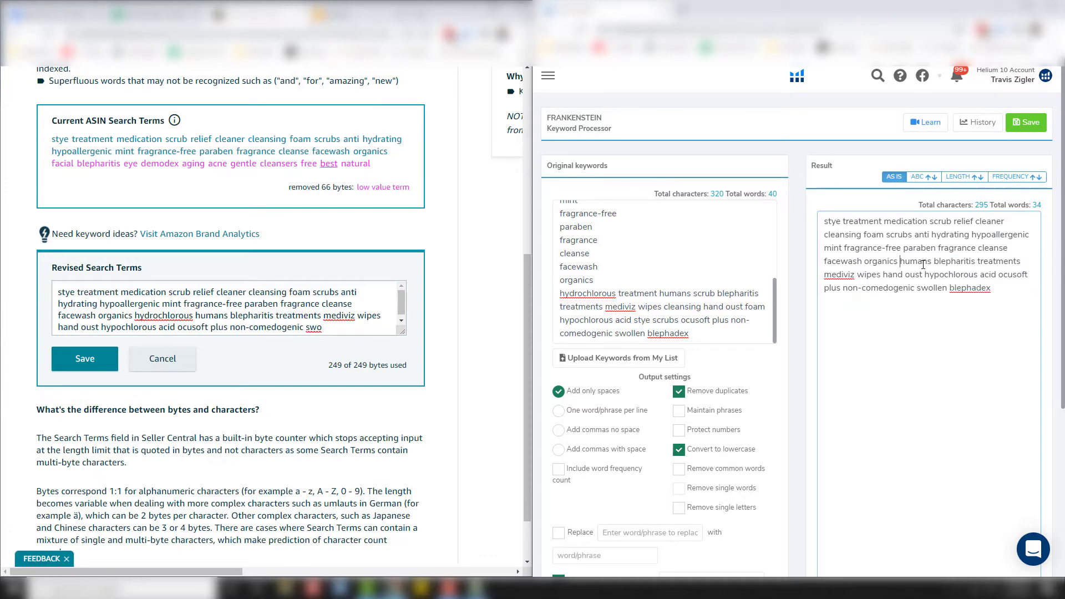
{"action": "key", "text": "ctrl+a"}
{"action": "key", "text": "ctrl+c"}
{"action": "left_click", "coordinate": [388, 305]}
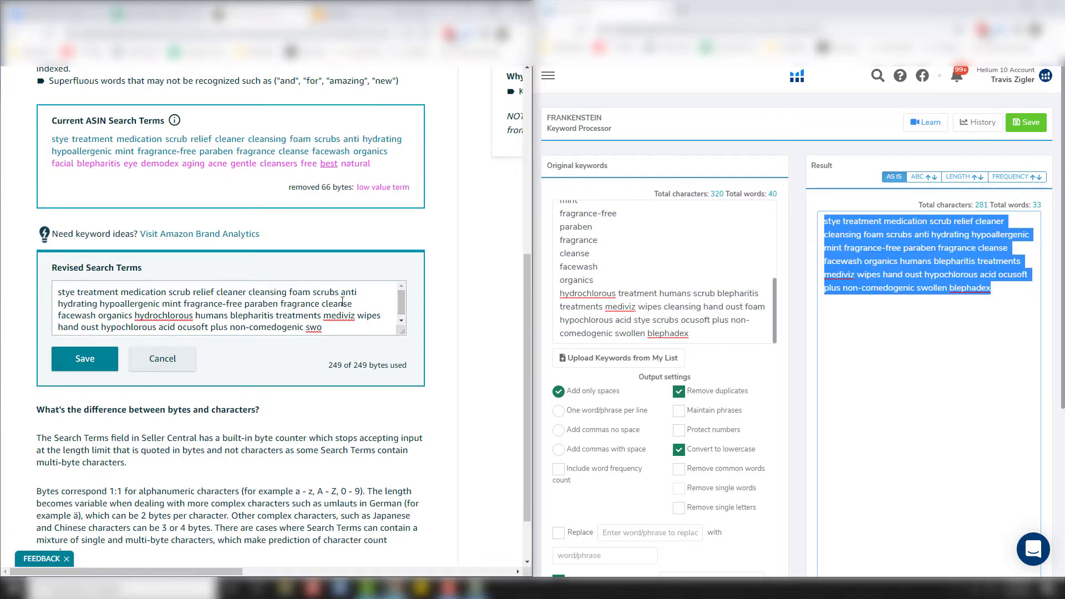
{"action": "key", "text": "ctrl+a"}
{"action": "key", "text": "ctrl+v"}
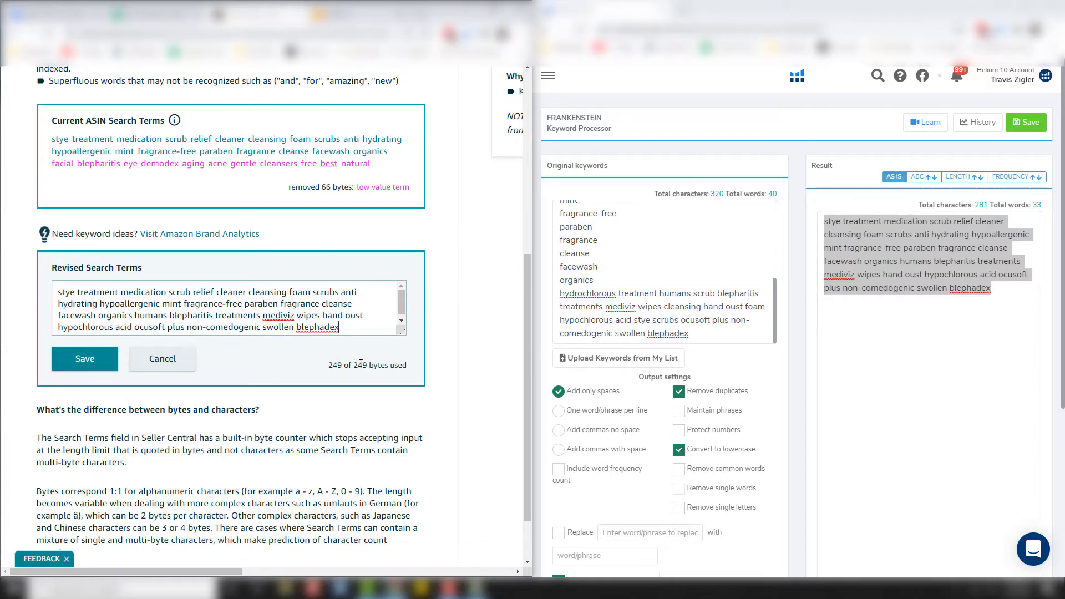
Save the revised terms, then remove blepharitis from the Frankenstein result and reprocess the keyword list.
{"action": "left_click", "coordinate": [85, 358]}
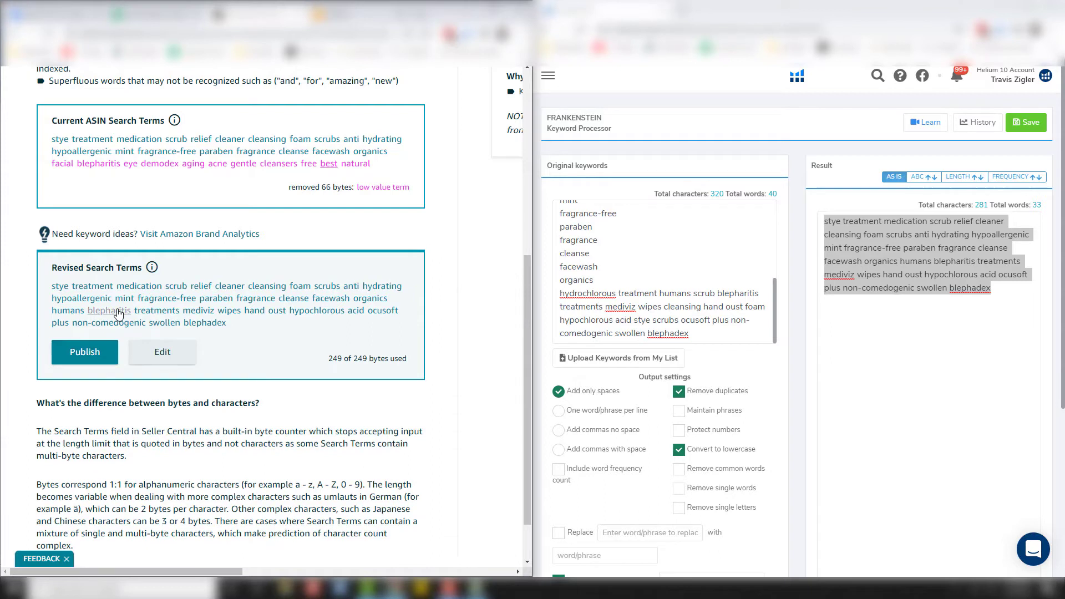
{"action": "double_click", "coordinate": [953, 262]}
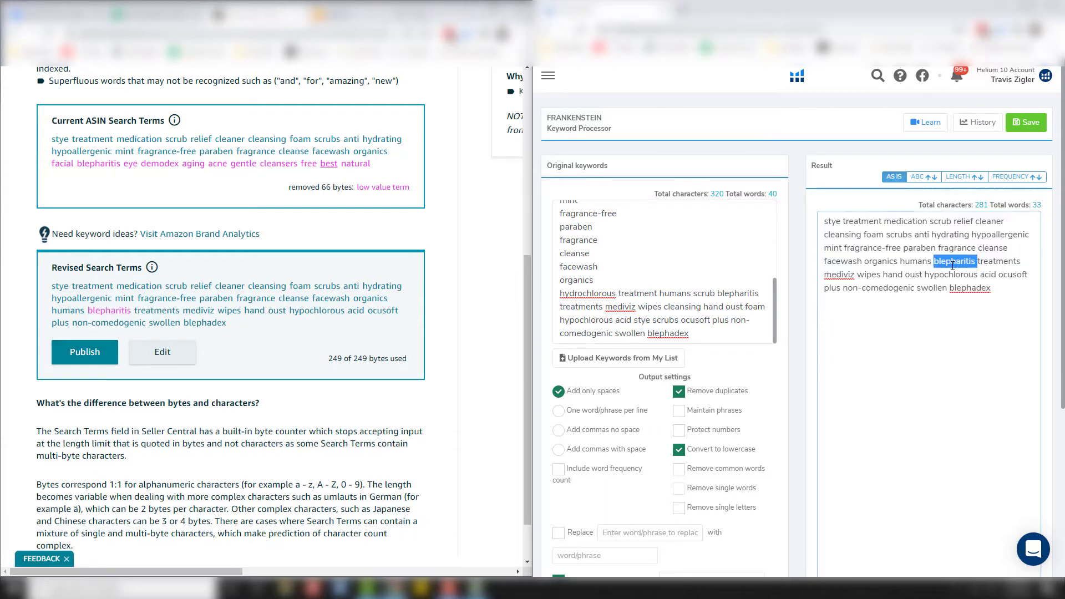
{"action": "key", "text": "BackSpace"}
{"action": "triple_click", "coordinate": [895, 279]}
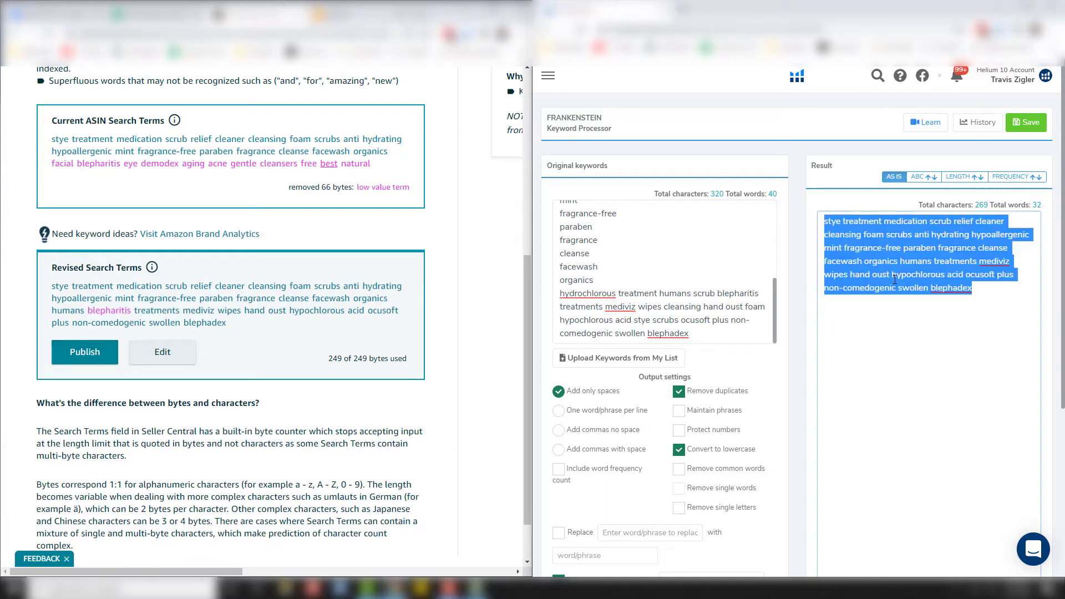
{"action": "key", "text": "ctrl+x"}
{"action": "left_click", "coordinate": [763, 279]}
{"action": "key", "text": "ctrl+a"}
{"action": "key", "text": "ctrl+v"}
{"action": "scroll", "coordinate": [756, 337], "scroll_direction": "down", "scroll_amount": 3}
{"action": "scroll", "coordinate": [755, 337], "scroll_direction": "down", "scroll_amount": 2}
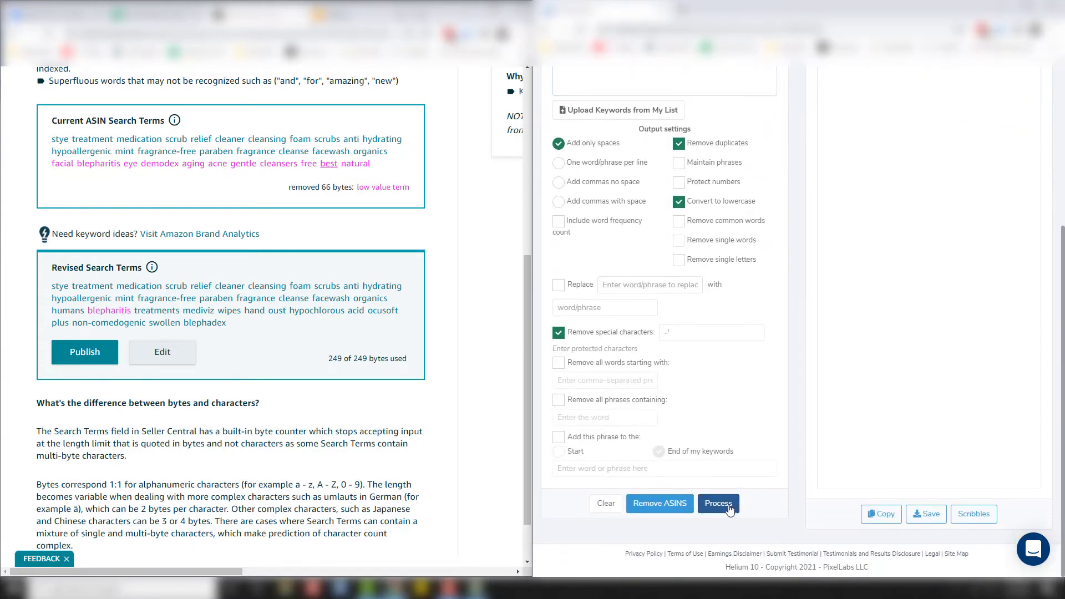
{"action": "left_click", "coordinate": [717, 504]}
{"action": "scroll", "coordinate": [1020, 362], "scroll_direction": "up", "scroll_amount": 4}
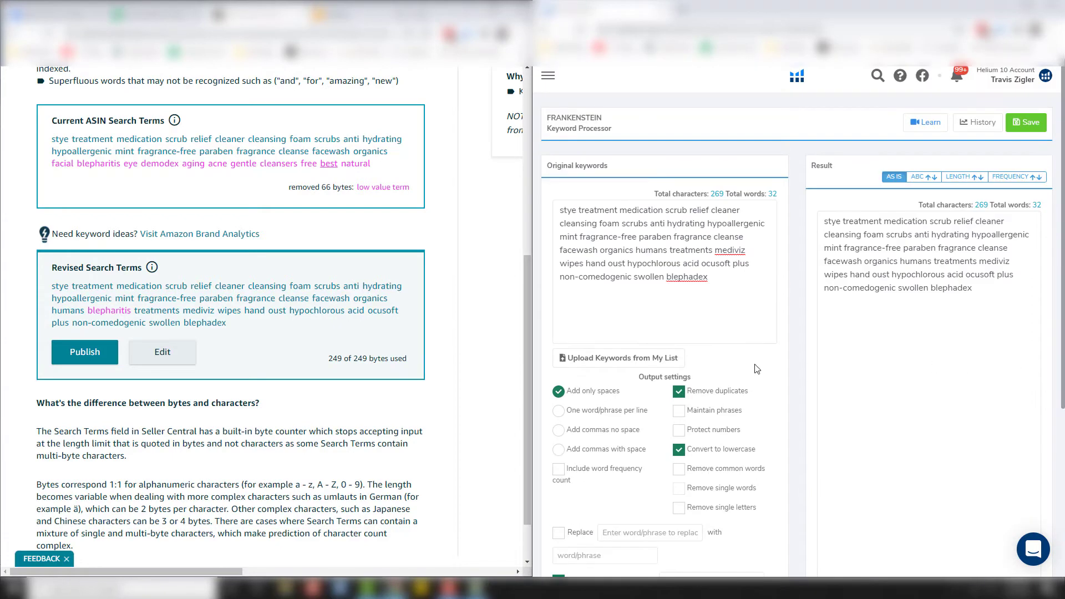
Delete blepharitis from the Revised Search Terms and save them at 238 of 249 bytes.
{"action": "left_click", "coordinate": [133, 355]}
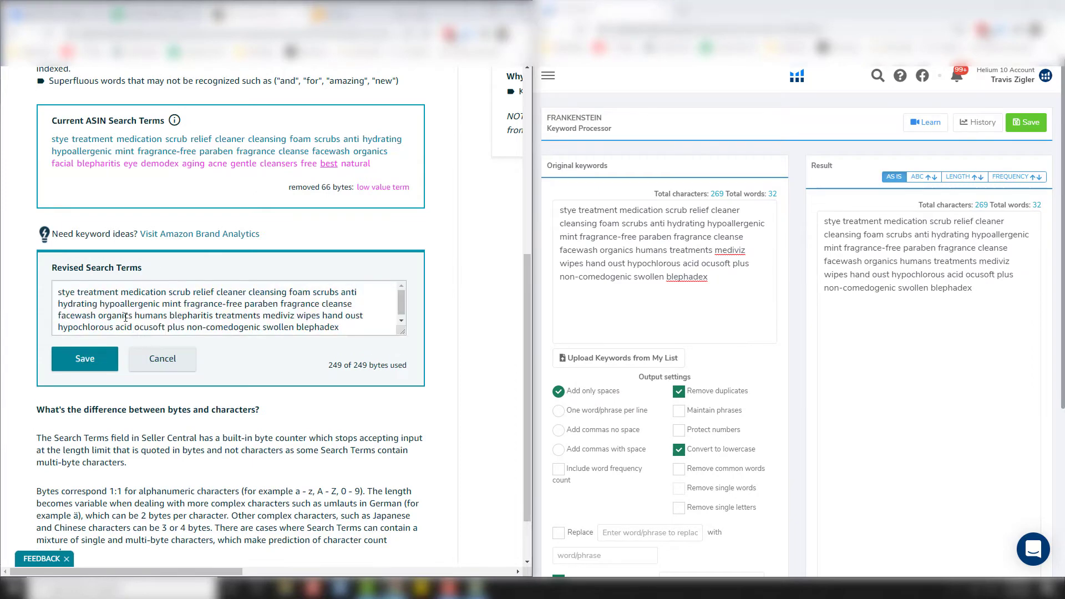
{"action": "double_click", "coordinate": [189, 314]}
{"action": "key", "text": "BackSpace"}
{"action": "key", "text": "BackSpace"}
{"action": "left_click", "coordinate": [80, 361]}
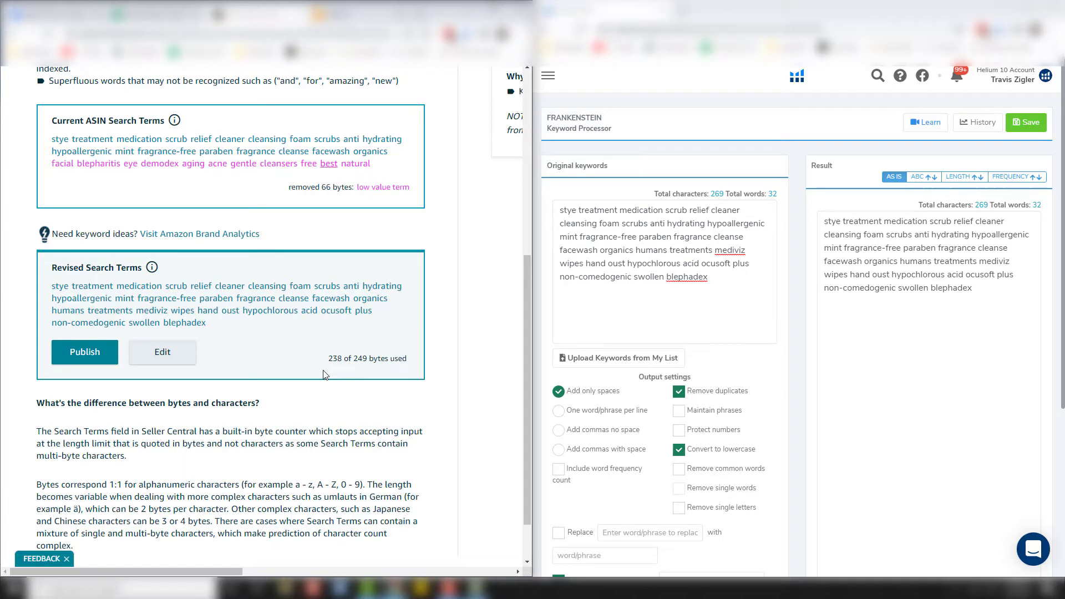
Publish the revised search terms and maximize the Amazon window to see the Success banner.
{"action": "left_click", "coordinate": [95, 351]}
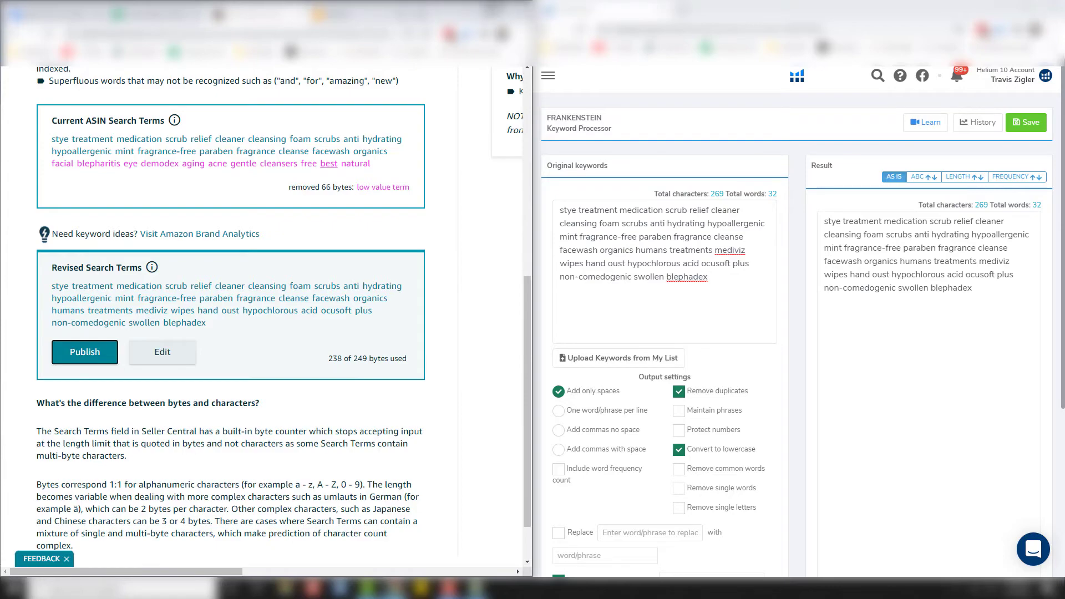
{"action": "key", "text": "super+Up"}
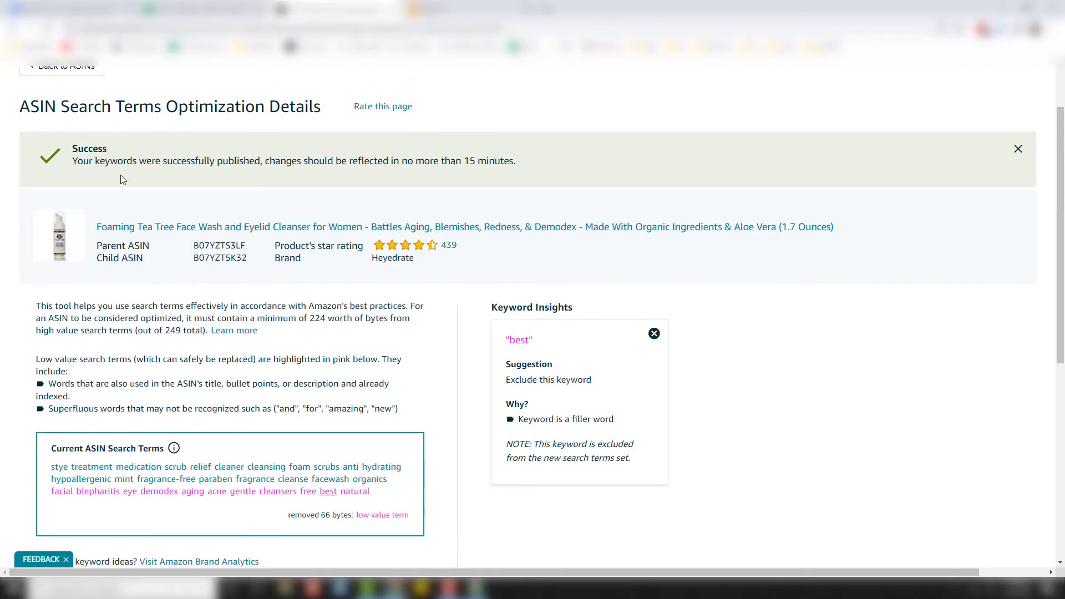
Maximize the Helium 10 window and expand its Keyword Research tools menu.
{"action": "key", "text": "alt+Tab"}
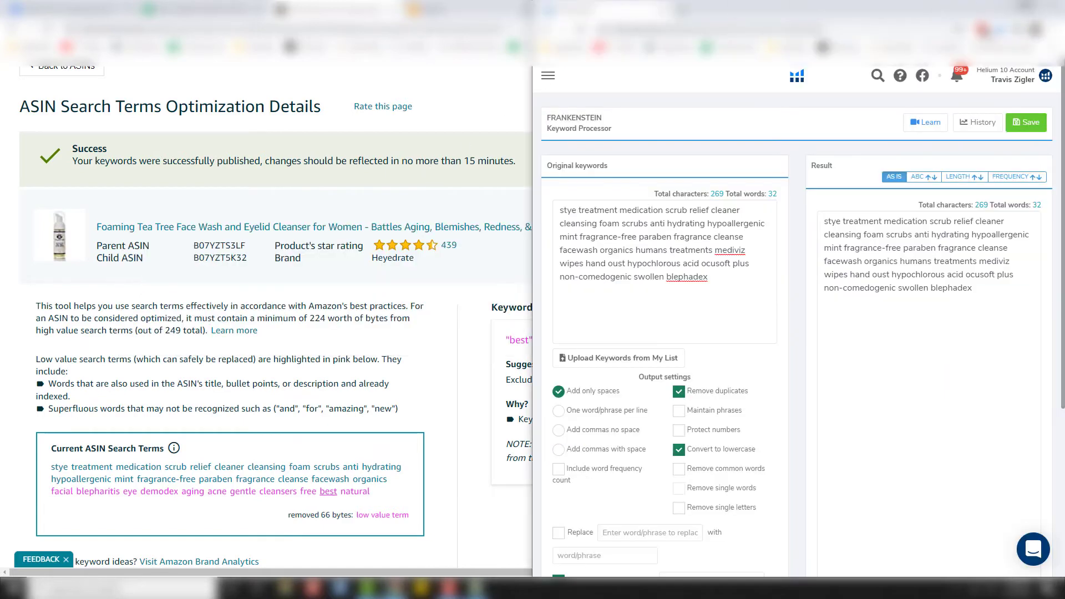
{"action": "key", "text": "super+Up"}
{"action": "mouse_move", "coordinate": [22, 211]}
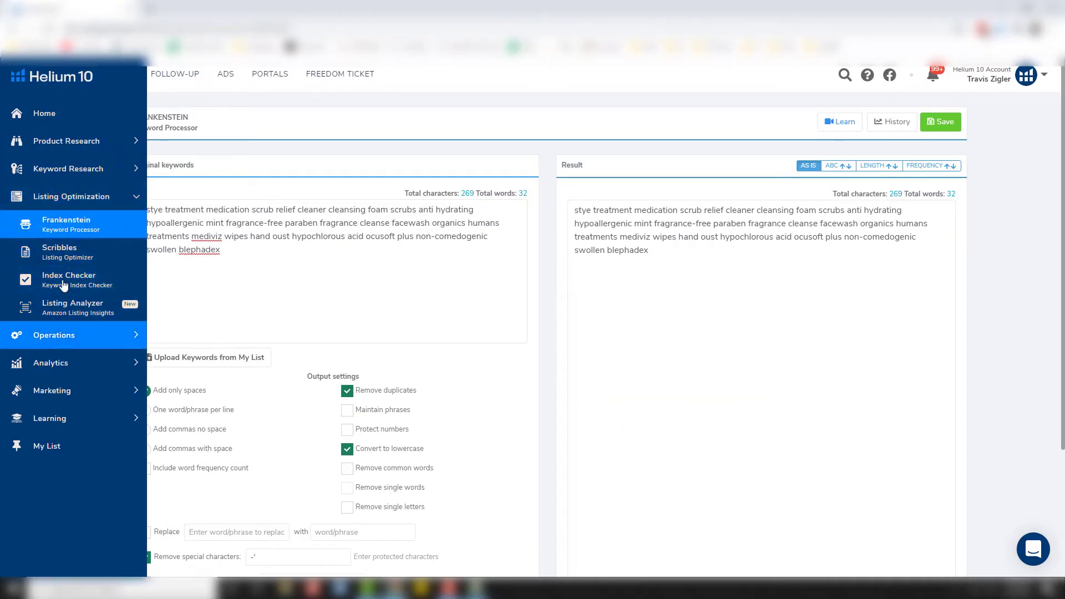
{"action": "left_click", "coordinate": [72, 169]}
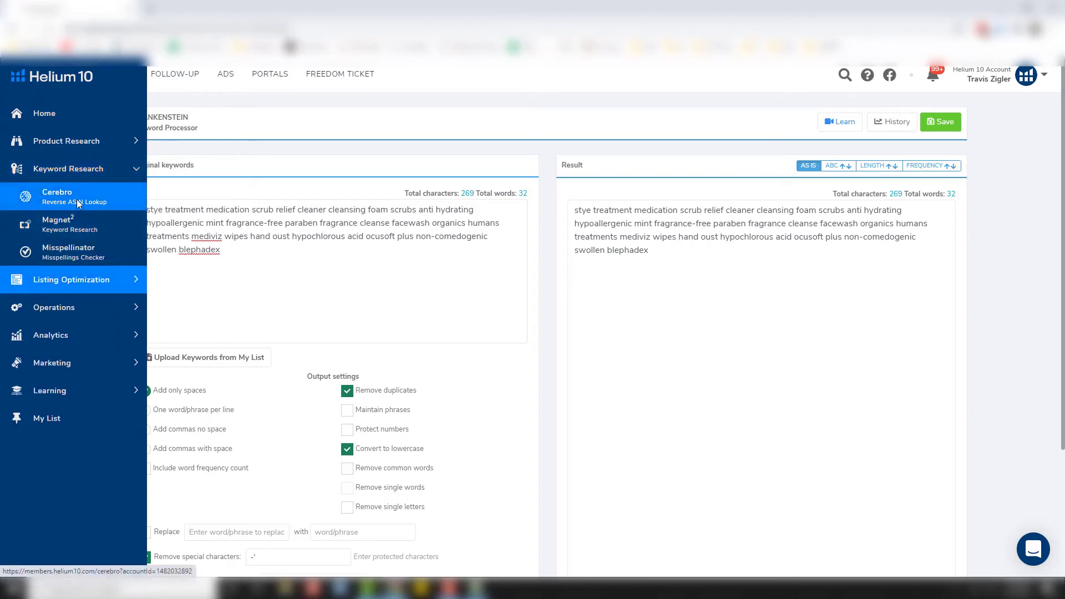
Look up child ASIN B07YZT5K32 in Cerebro and get its keywords, overriding the previous-search warning.
{"action": "key", "text": "alt+Tab"}
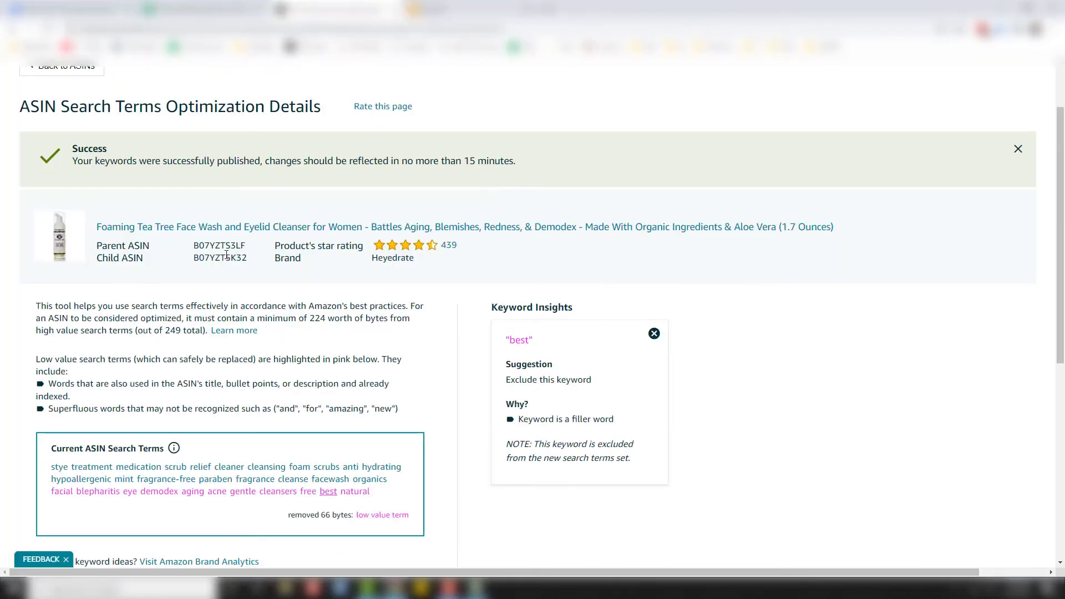
{"action": "double_click", "coordinate": [229, 258]}
{"action": "key", "text": "alt+Tab"}
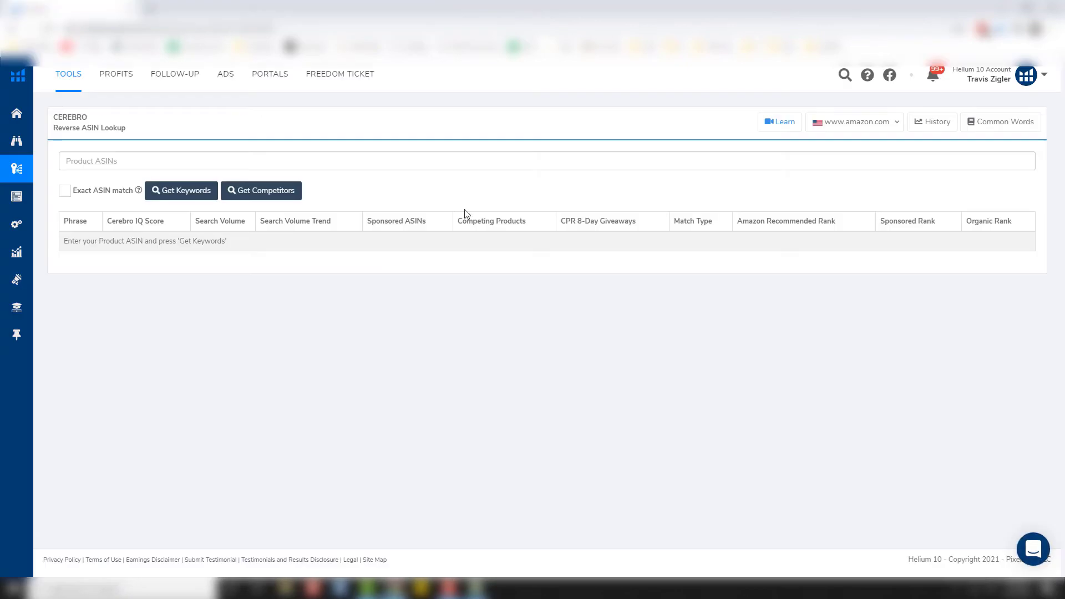
{"action": "left_click", "coordinate": [248, 165]}
{"action": "key", "text": "ctrl+v"}
{"action": "key", "text": "Return"}
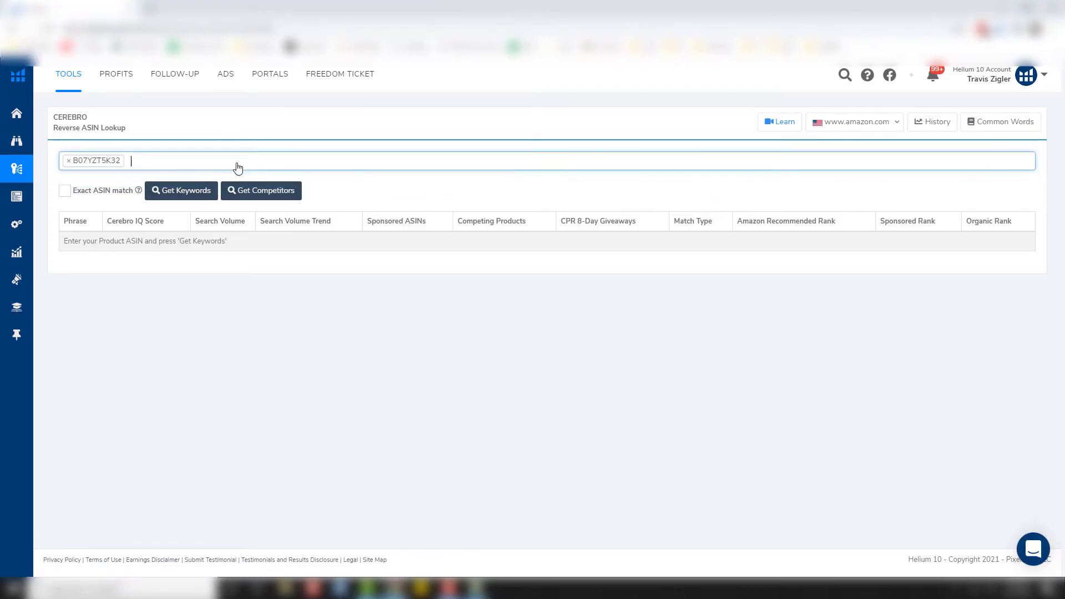
{"action": "left_click", "coordinate": [207, 194]}
{"action": "left_click", "coordinate": [476, 376]}
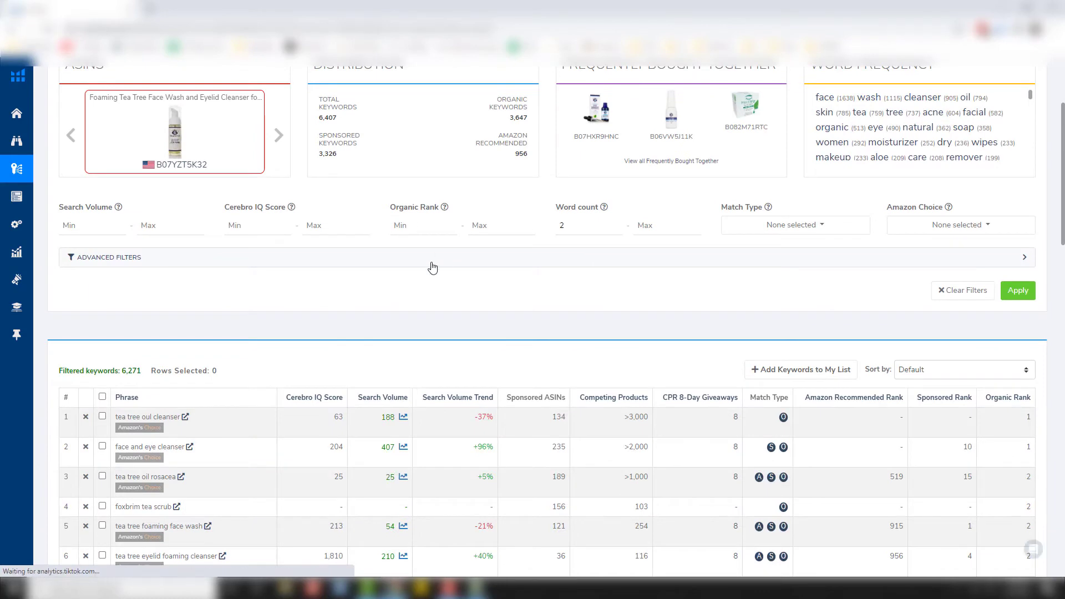
Set Cerebro's Advanced Filters to organic rank 1–10 and minimum search volume 100.
{"action": "left_click", "coordinate": [409, 262]}
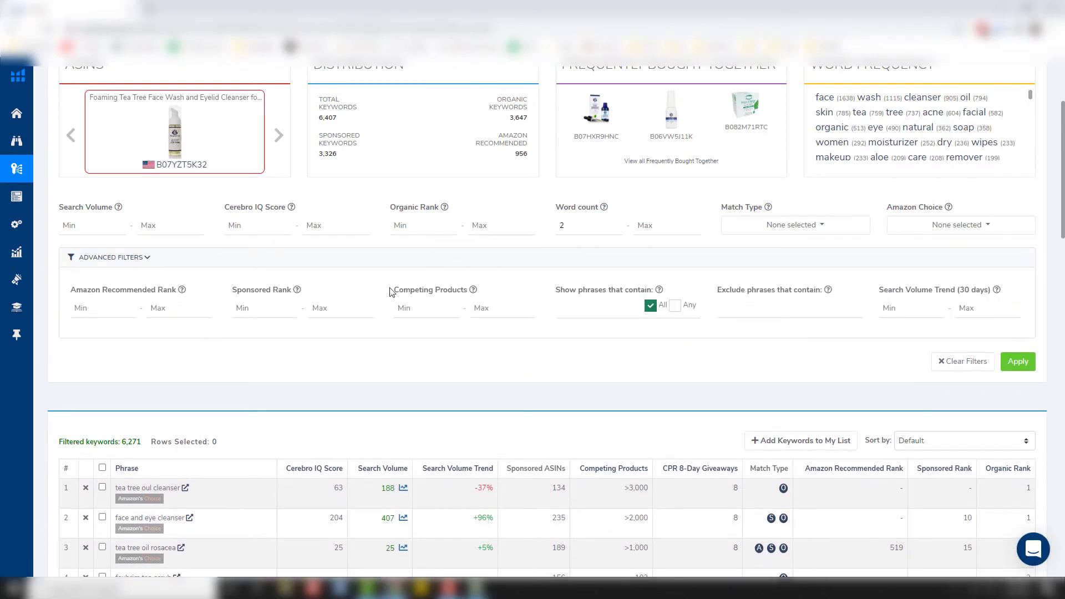
{"action": "left_click", "coordinate": [426, 229]}
{"action": "type", "text": "1"}
{"action": "left_click", "coordinate": [470, 229]}
{"action": "left_click", "coordinate": [114, 224]}
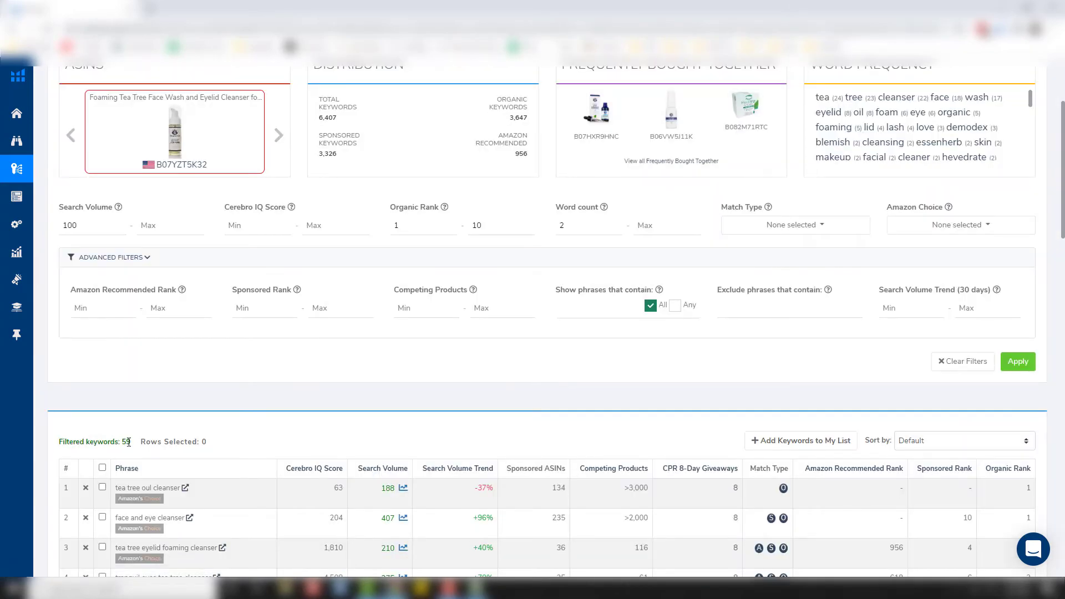
{"action": "scroll", "coordinate": [492, 396], "scroll_direction": "down", "scroll_amount": 4}
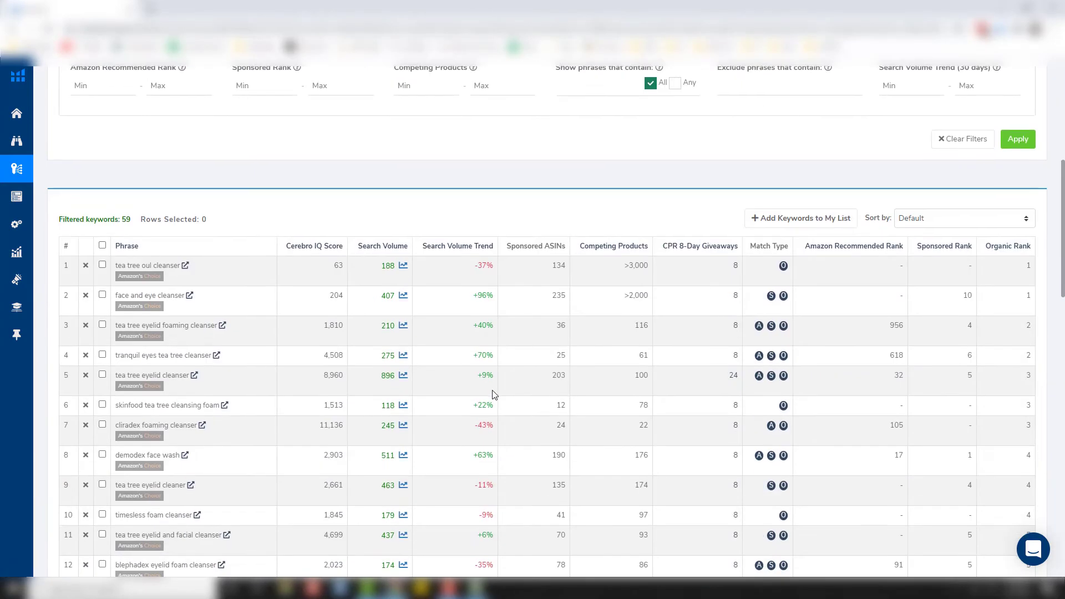
{"action": "scroll", "coordinate": [493, 394], "scroll_direction": "down", "scroll_amount": 3}
{"action": "scroll", "coordinate": [701, 404], "scroll_direction": "up", "scroll_amount": 10}
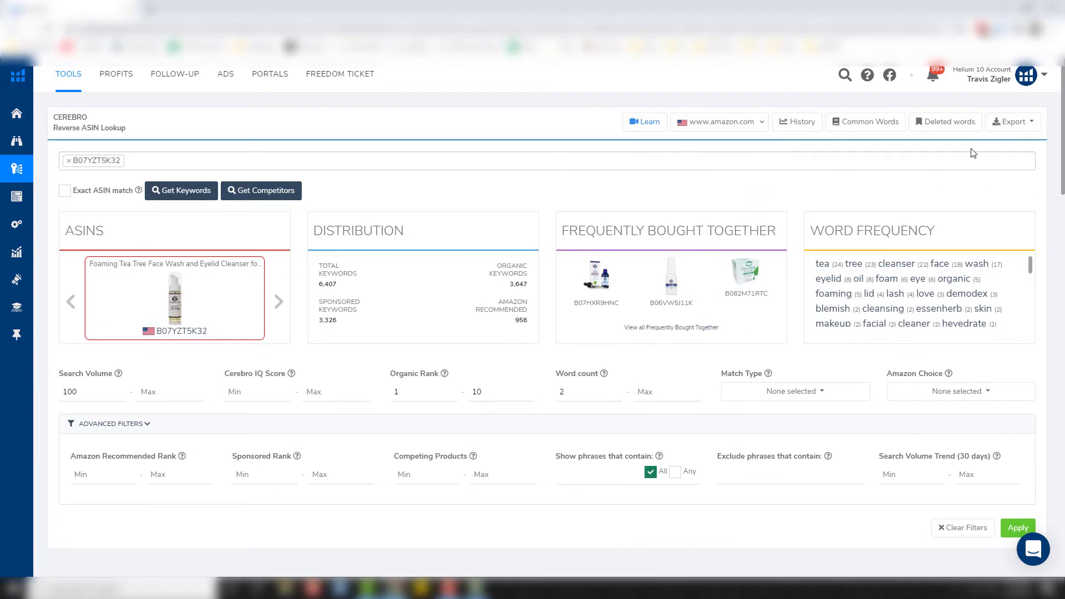
Export the 59 filtered keywords as a CSV and open the downloaded file.
{"action": "left_click", "coordinate": [1012, 121]}
{"action": "left_click", "coordinate": [998, 151]}
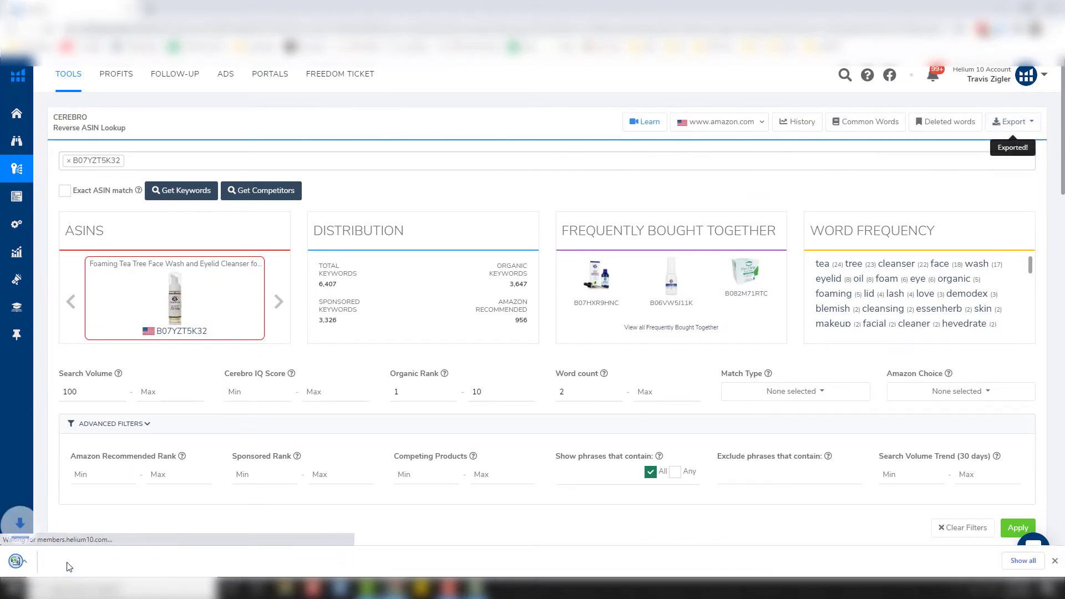
{"action": "left_click", "coordinate": [72, 558]}
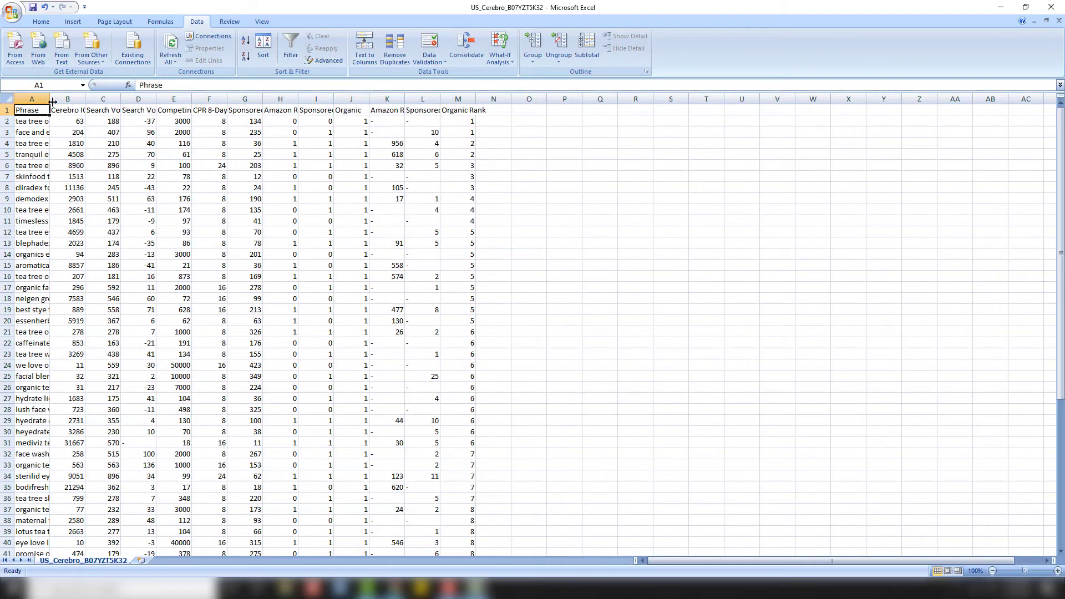
Widen the Phrase column and copy its keyword phrases, briefly checking the search term report workbook.
{"action": "double_click", "coordinate": [52, 101]}
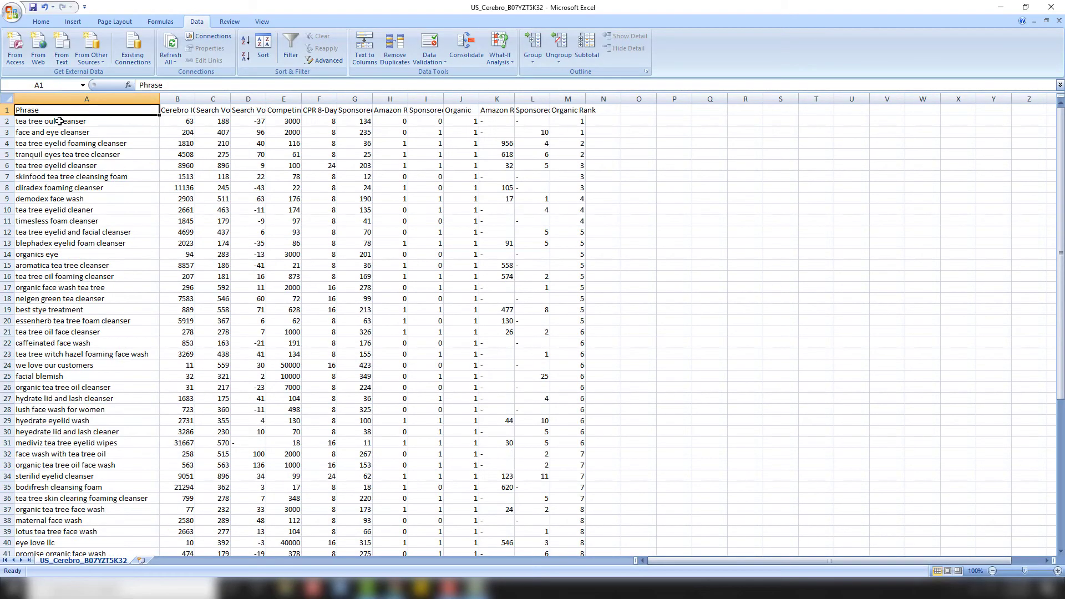
{"action": "left_click_drag", "start_coordinate": [59, 121], "coordinate": [68, 537]}
{"action": "key", "text": "ctrl+c"}
{"action": "key", "text": "alt+Tab"}
{"action": "key", "text": "alt+Tab"}
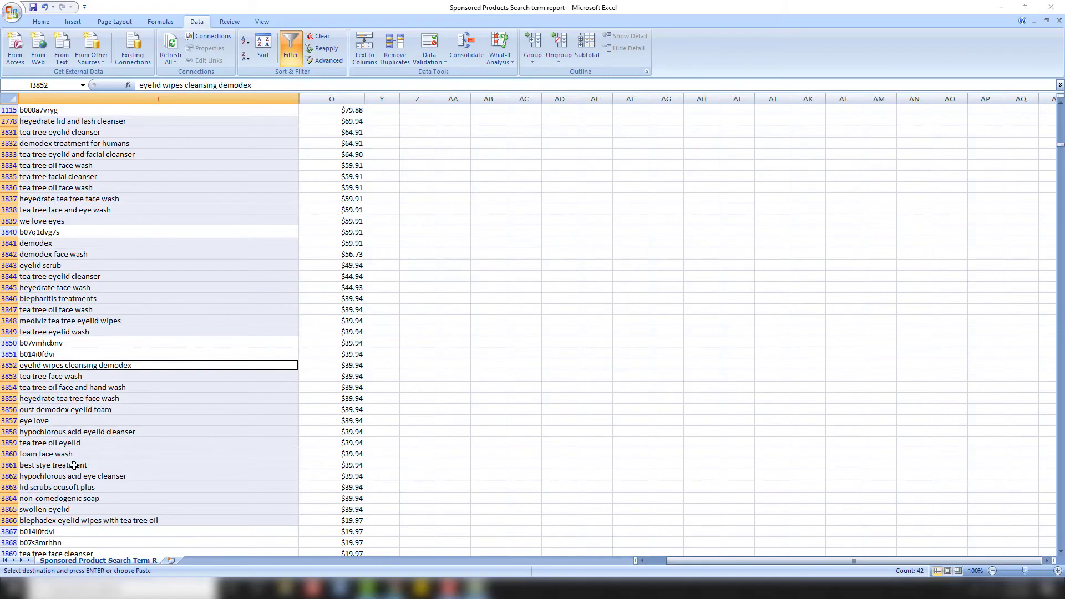
{"action": "key", "text": "alt+Tab"}
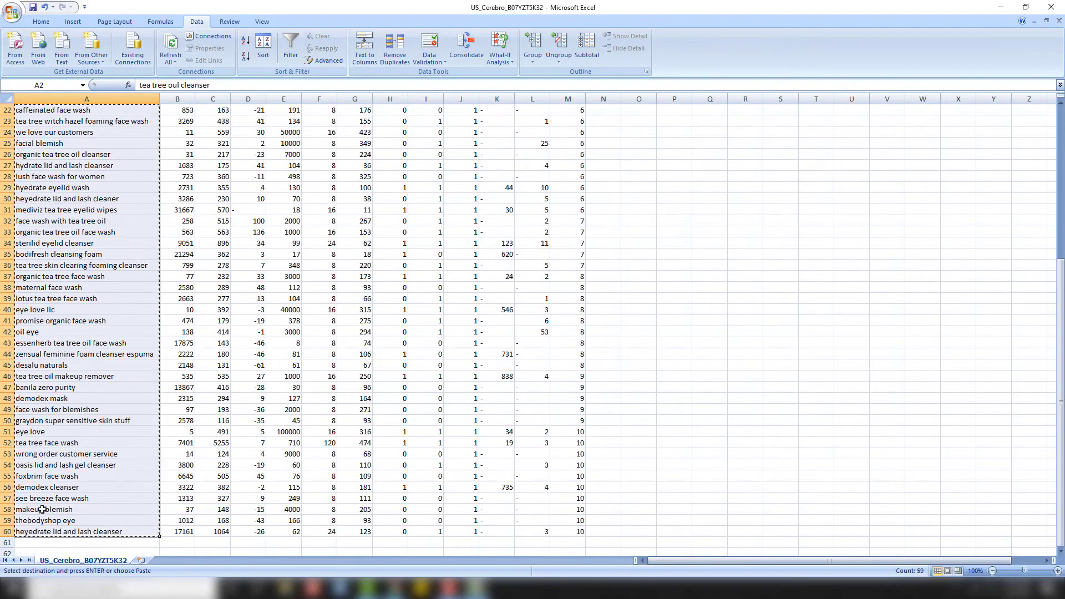
Delete irrelevant phrases: makeup blemish, wrong order customer service, graydon, banila zero purity, desalu naturals, zensual.
{"action": "left_click", "coordinate": [43, 509]}
{"action": "key", "text": "Delete"}
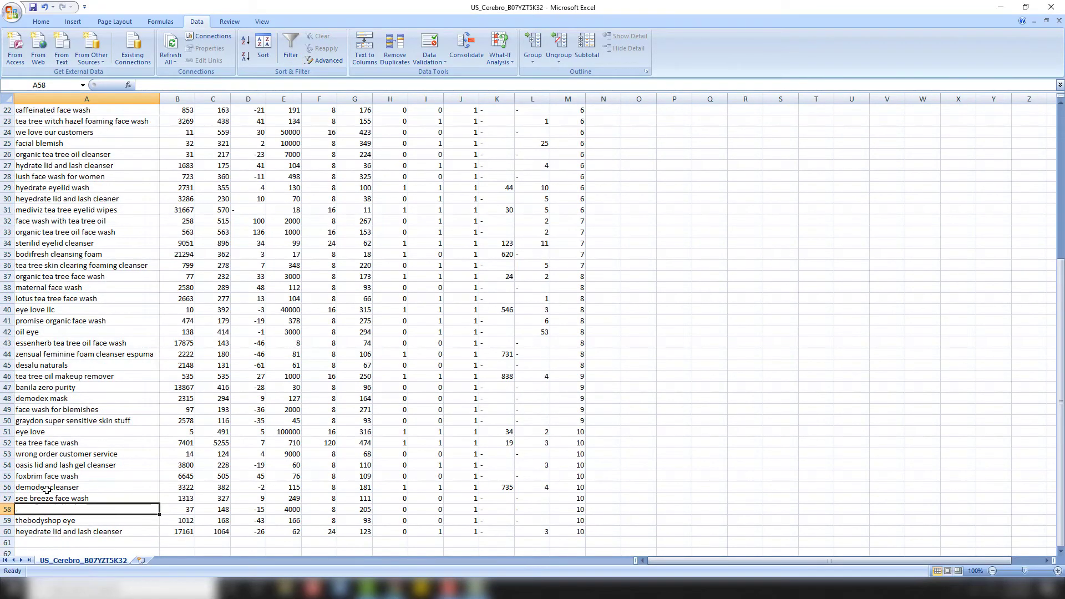
{"action": "left_click", "coordinate": [51, 454]}
{"action": "key", "text": "Delete"}
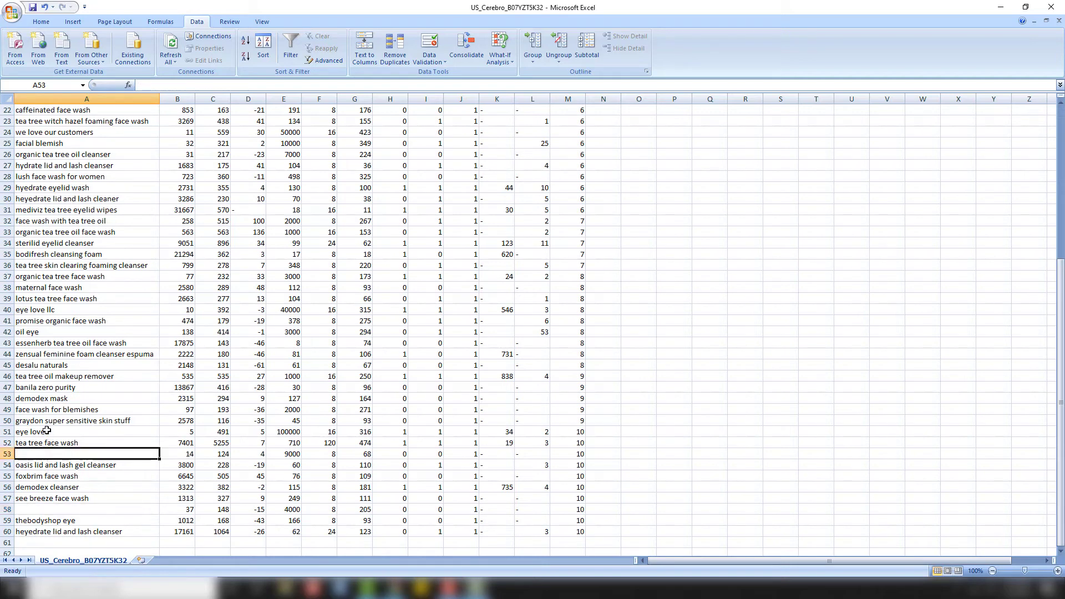
{"action": "left_click", "coordinate": [50, 420]}
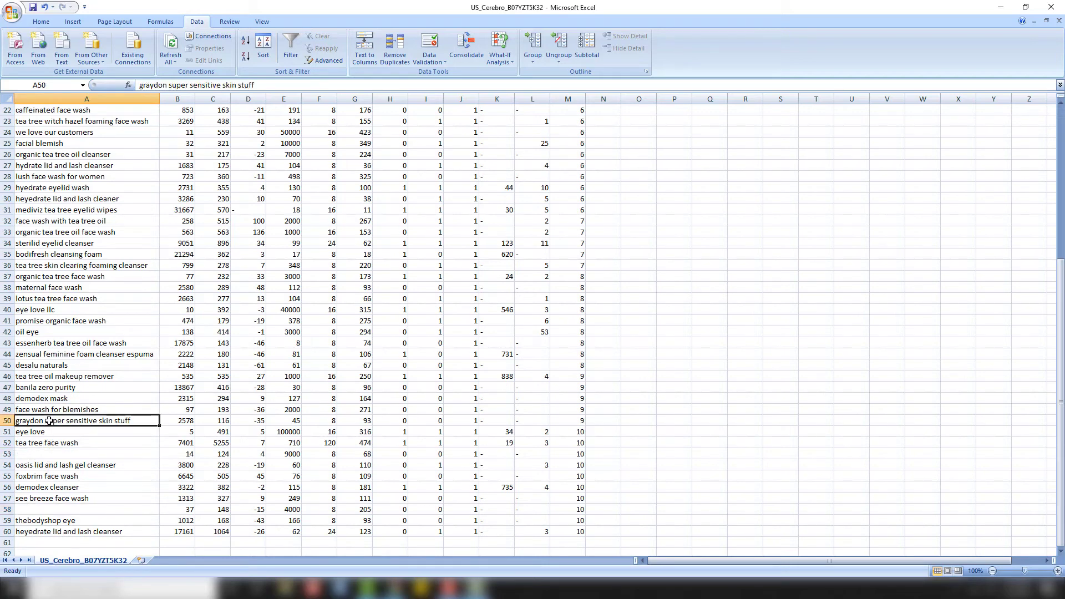
{"action": "key", "text": "Delete"}
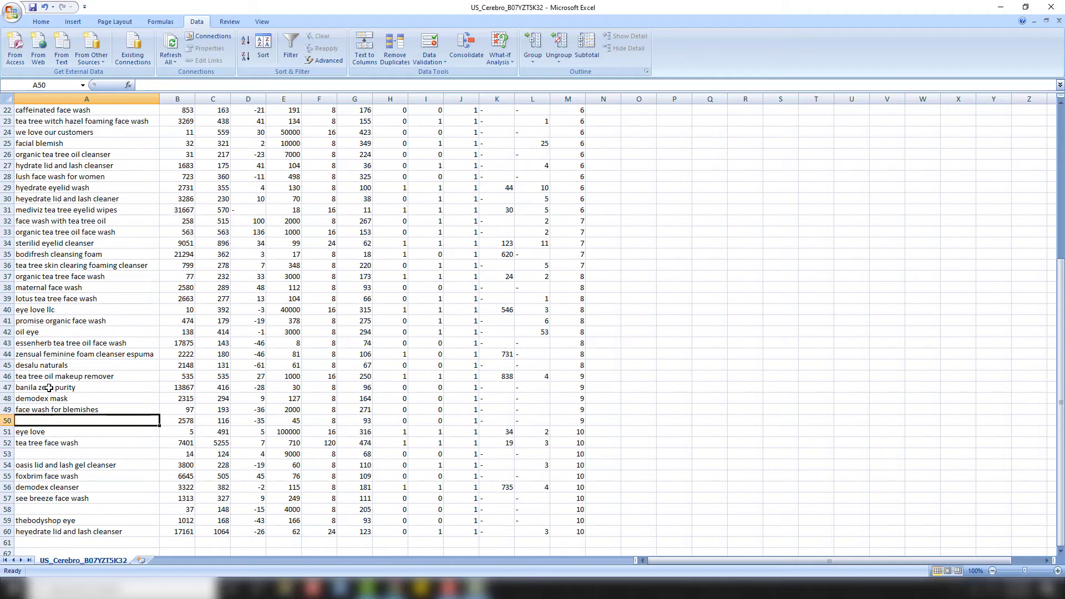
{"action": "left_click", "coordinate": [48, 387]}
{"action": "key", "text": "Delete"}
{"action": "left_click", "coordinate": [48, 366]}
{"action": "key", "text": "Delete"}
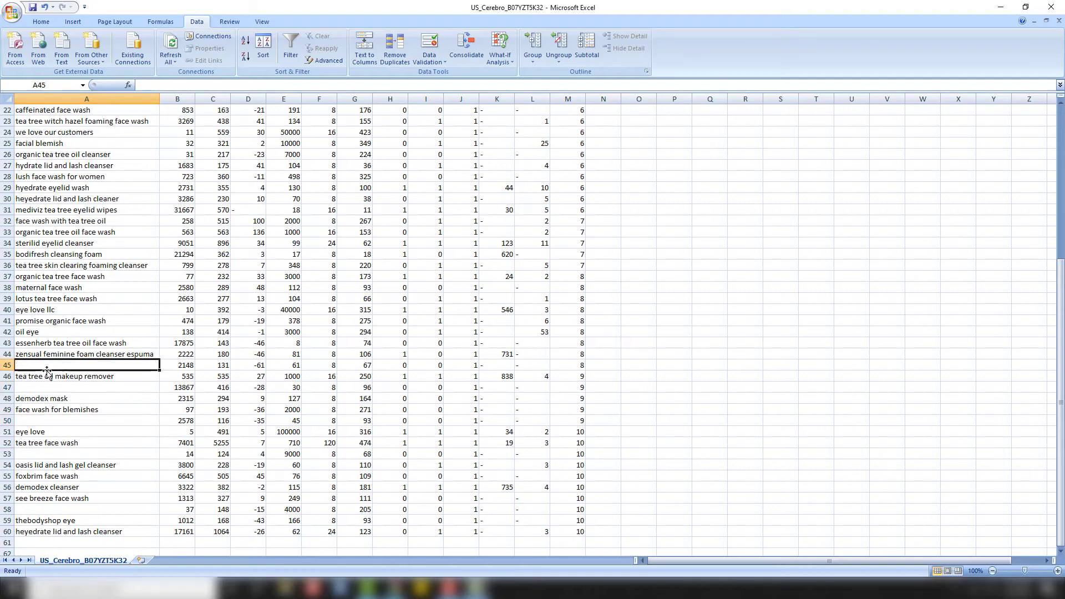
{"action": "left_click", "coordinate": [49, 354]}
{"action": "key", "text": "Delete"}
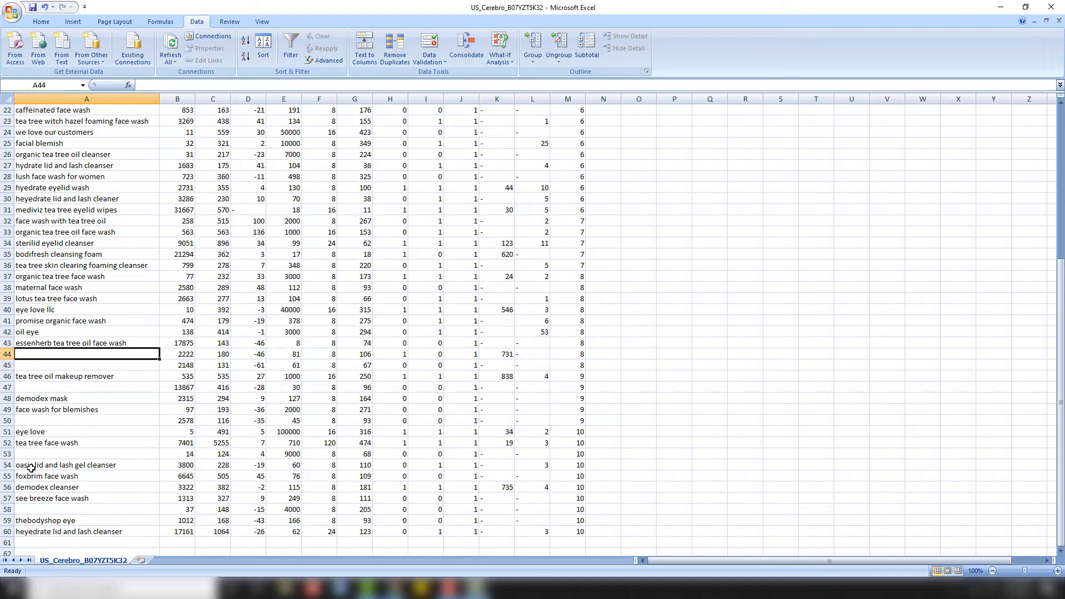
{"action": "left_click", "coordinate": [38, 345]}
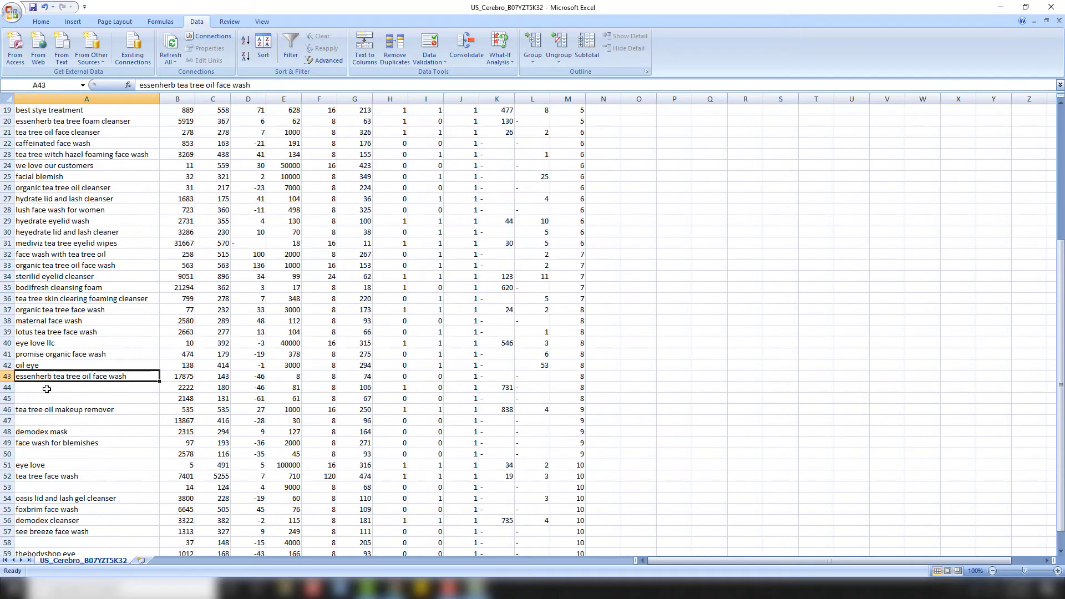
Delete the caffeinated face wash phrase in A22 and check the last phrase in A60.
{"action": "scroll", "coordinate": [47, 389], "scroll_direction": "up", "scroll_amount": 1}
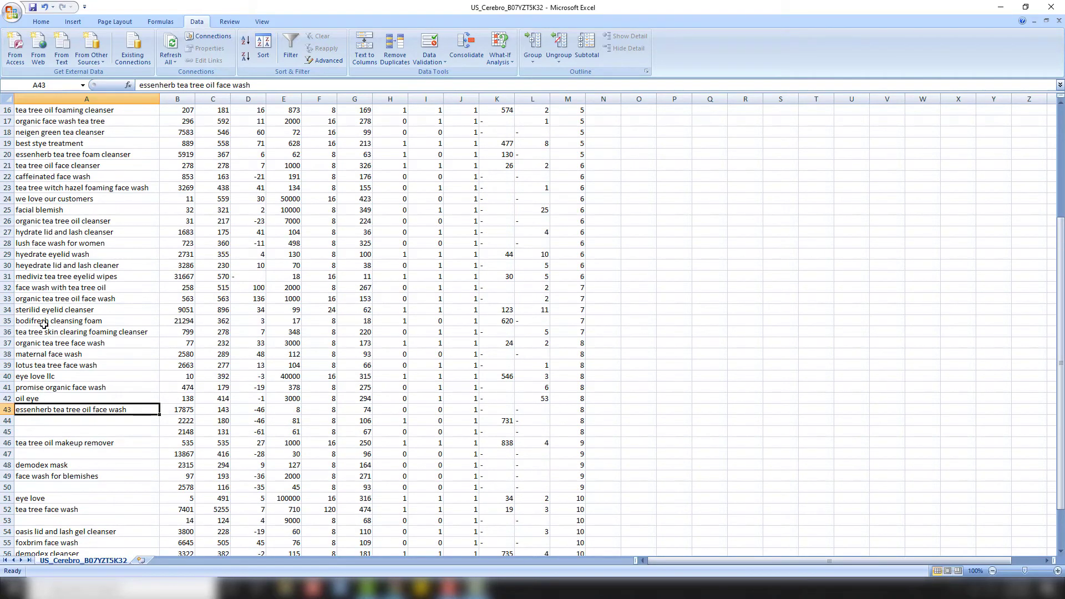
{"action": "scroll", "coordinate": [36, 461], "scroll_direction": "up", "scroll_amount": 1}
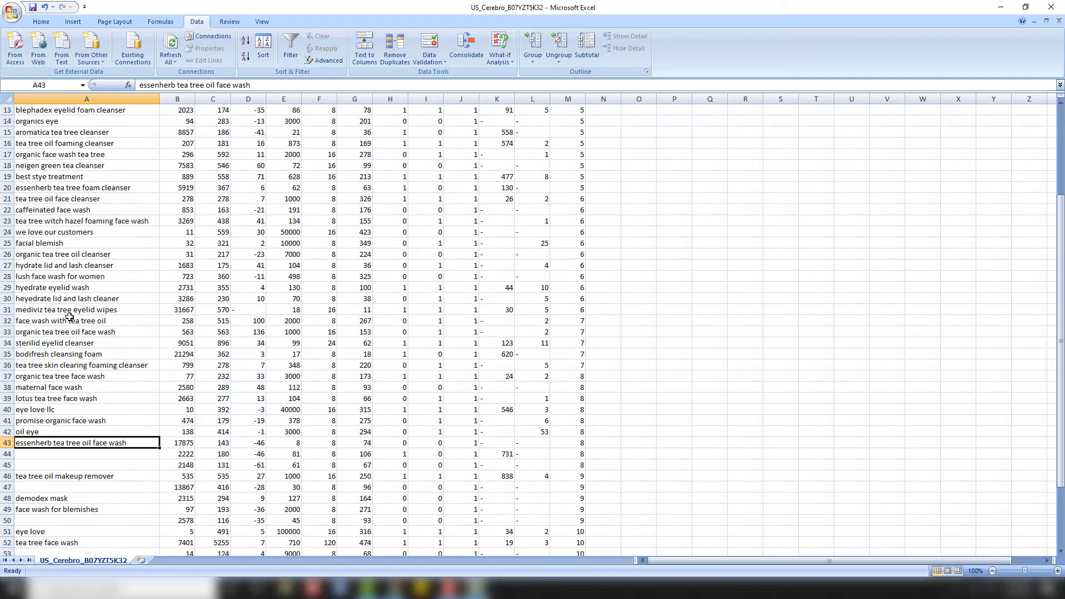
{"action": "left_click", "coordinate": [57, 212]}
{"action": "key", "text": "Delete"}
{"action": "scroll", "coordinate": [63, 344], "scroll_direction": "up", "scroll_amount": 3}
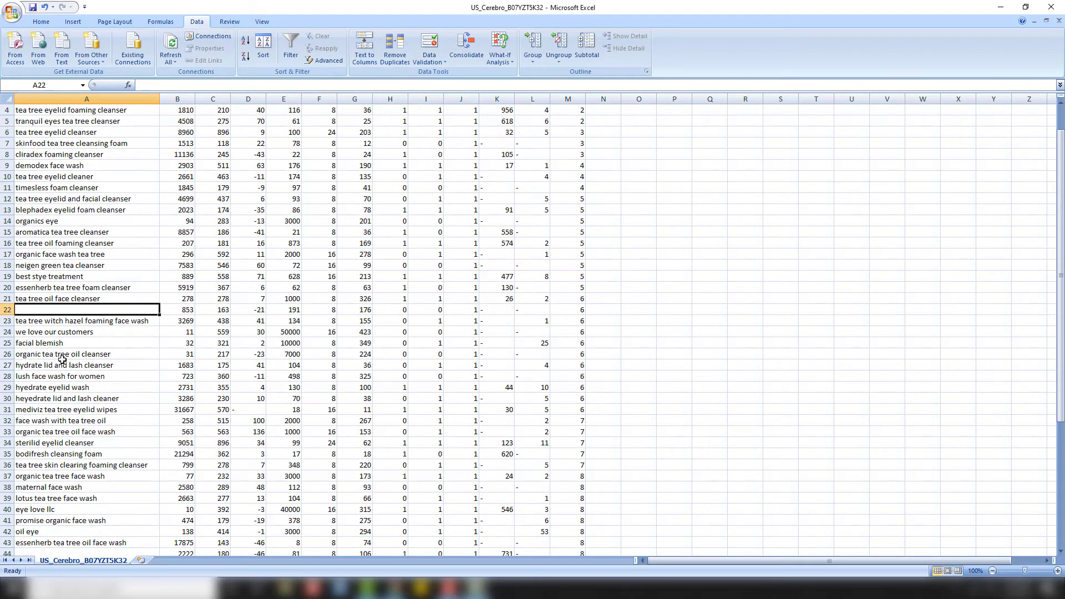
{"action": "scroll", "coordinate": [62, 403], "scroll_direction": "down", "scroll_amount": 13}
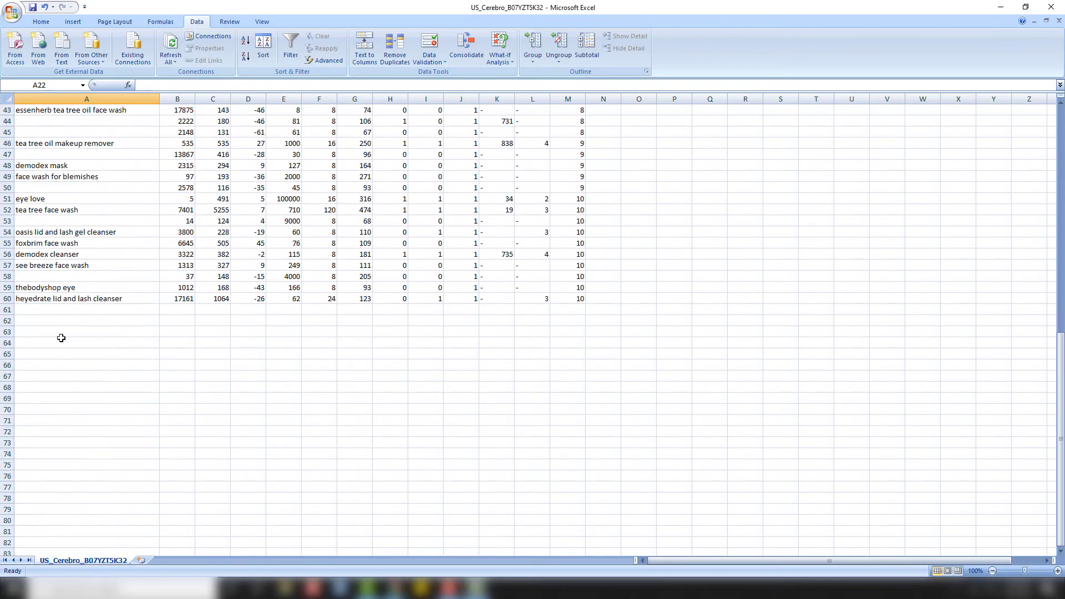
{"action": "left_click", "coordinate": [63, 300]}
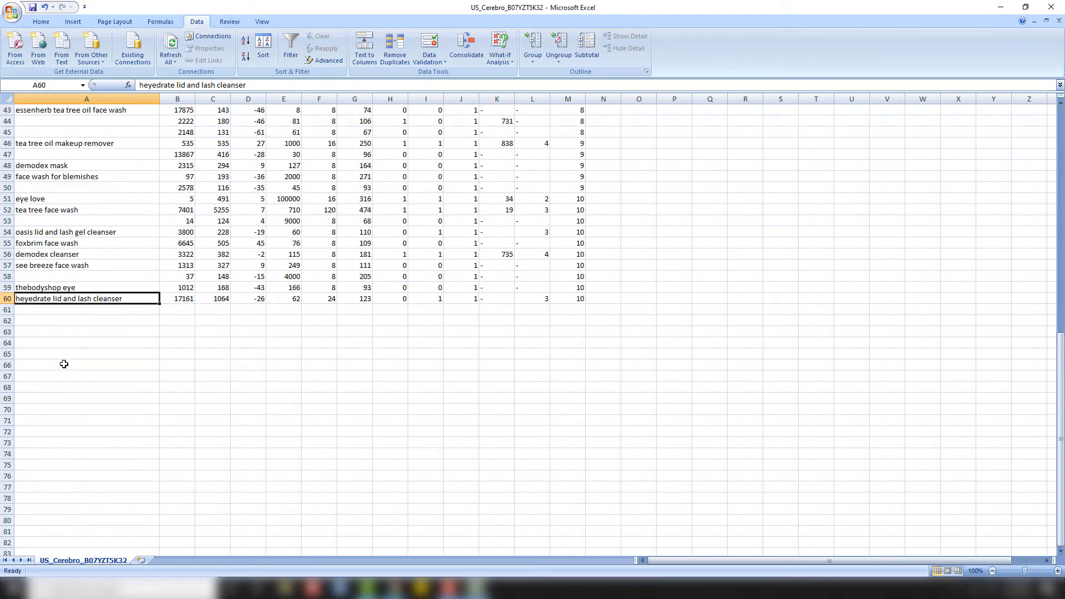
{"action": "scroll", "coordinate": [64, 369], "scroll_direction": "up", "scroll_amount": 14}
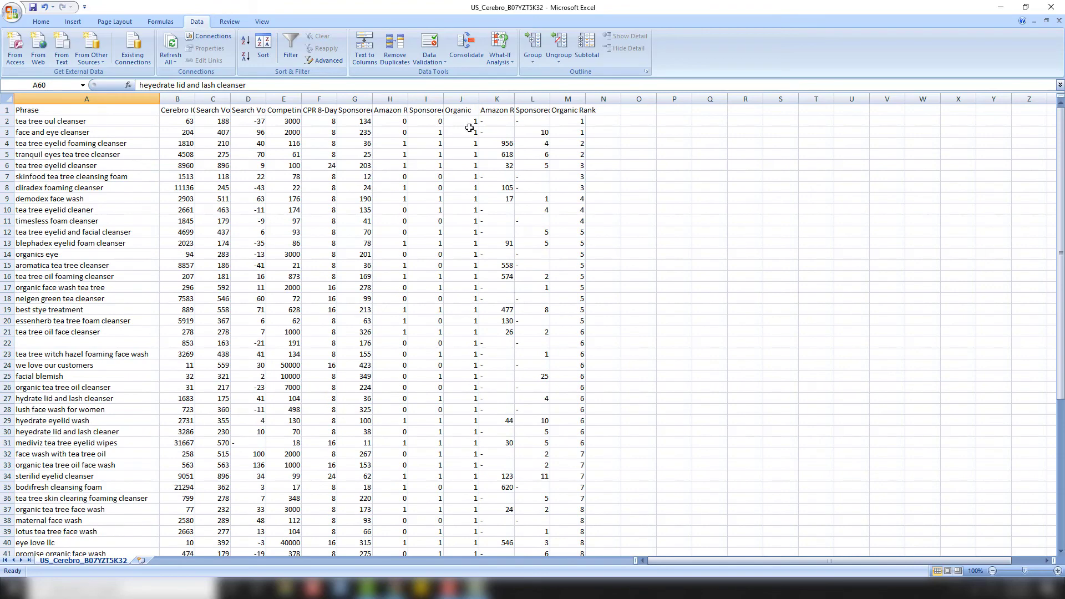
Copy the remaining phrases in A1:A60 after reviewing the column J values.
{"action": "left_click_drag", "start_coordinate": [473, 131], "coordinate": [477, 194]}
{"action": "scroll", "coordinate": [105, 451], "scroll_direction": "up", "scroll_amount": 7}
{"action": "left_click_drag", "start_coordinate": [92, 420], "coordinate": [92, 109]}
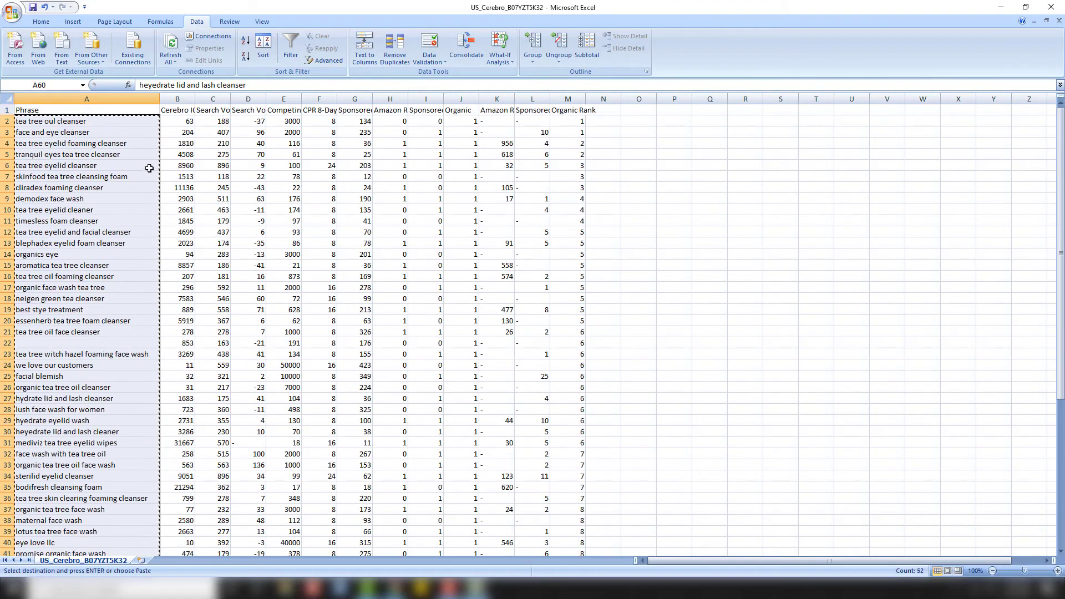
{"action": "key", "text": "ctrl+c"}
{"action": "key", "text": "alt+Tab"}
Paste the Cerebro phrases into Frankenstein's Original keywords and process them into a 67-word result.
{"action": "key", "text": "Tab"}
{"action": "key", "text": "Tab"}
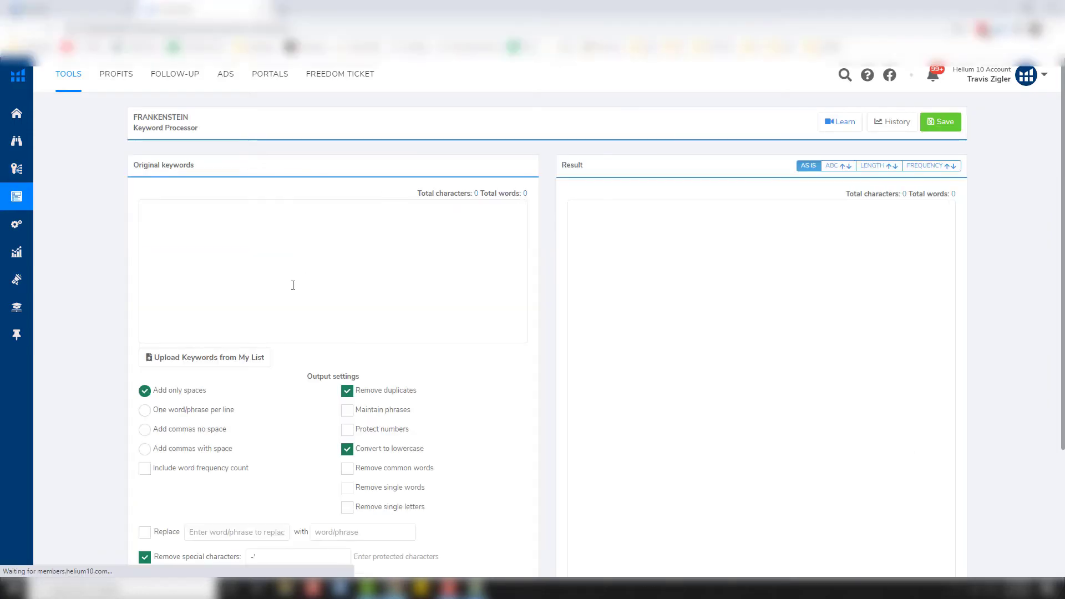
{"action": "left_click", "coordinate": [293, 285]}
{"action": "key", "text": "ctrl+v"}
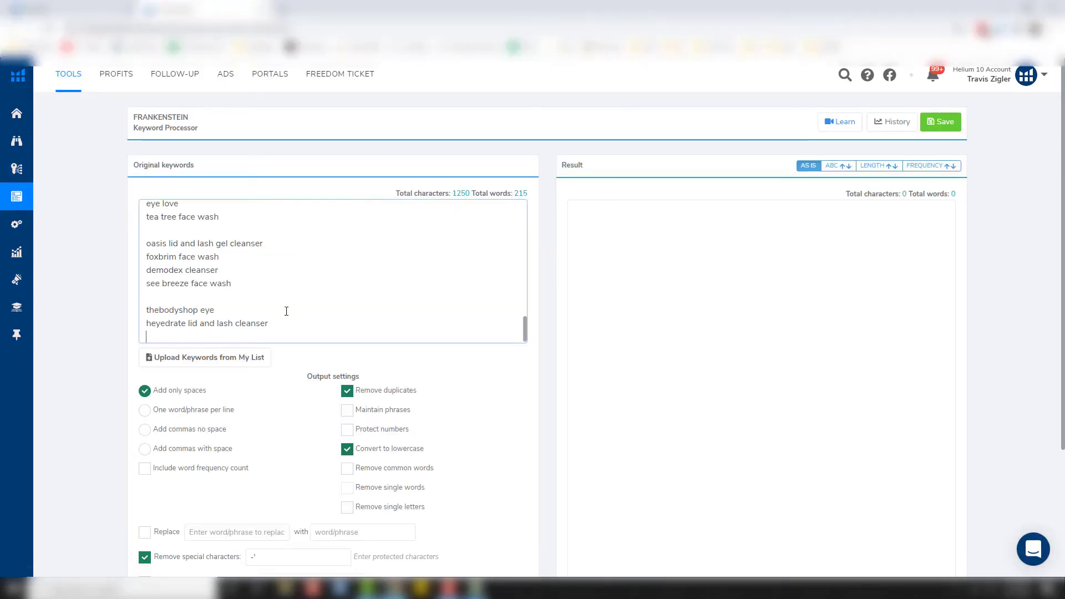
{"action": "scroll", "coordinate": [285, 309], "scroll_direction": "down", "scroll_amount": 3}
{"action": "scroll", "coordinate": [268, 366], "scroll_direction": "down", "scroll_amount": 1}
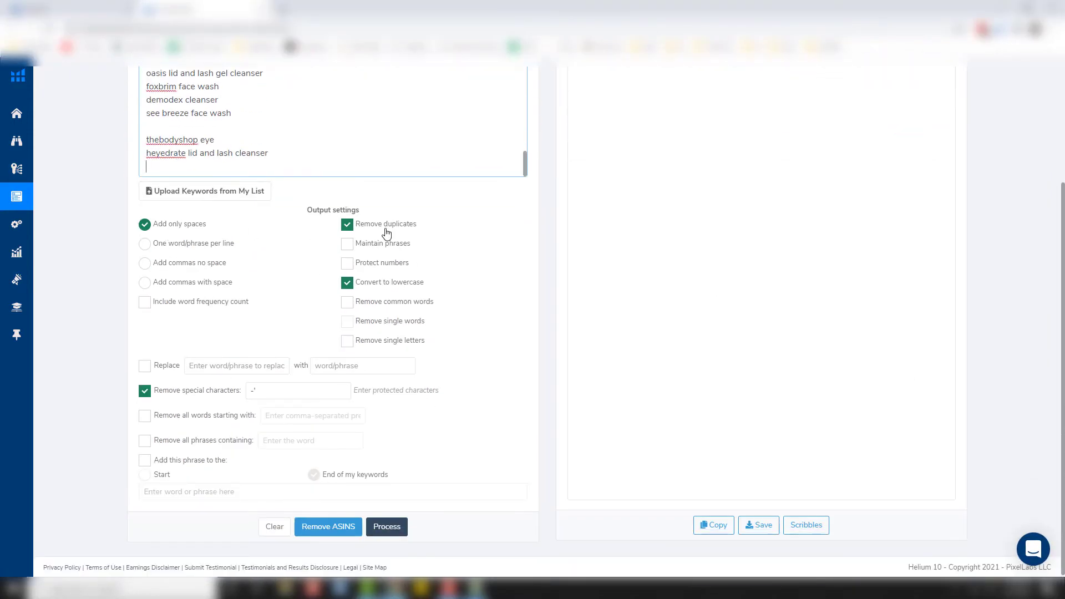
{"action": "left_click", "coordinate": [396, 527]}
{"action": "scroll", "coordinate": [681, 311], "scroll_direction": "up", "scroll_amount": 3}
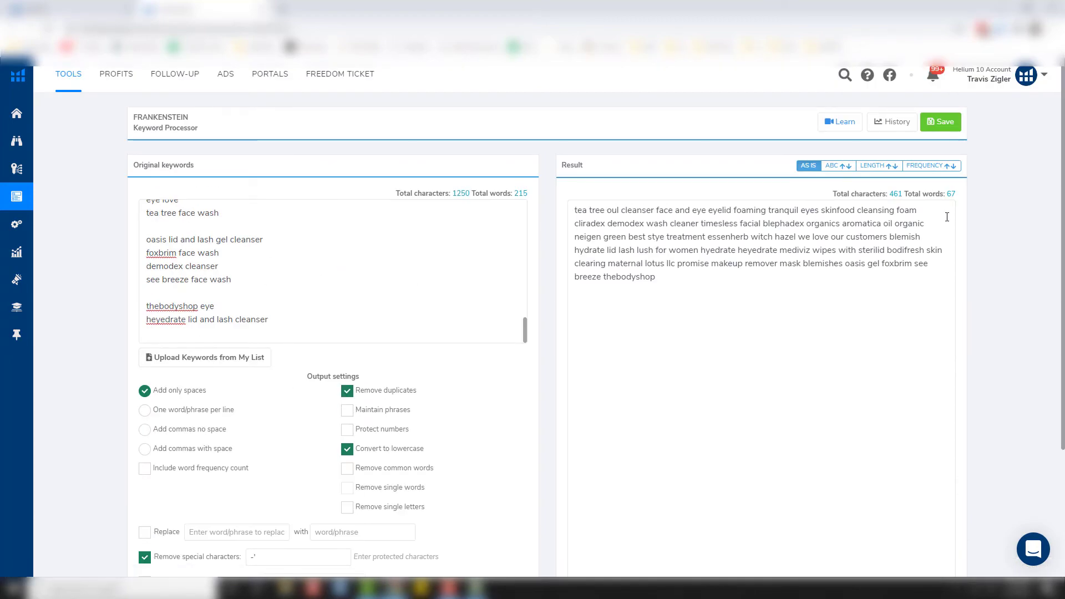
Select the result, dock Helium 10 right beside Seller Central, and make search terms editable.
{"action": "left_click", "coordinate": [722, 226]}
{"action": "key", "text": "ctrl+a"}
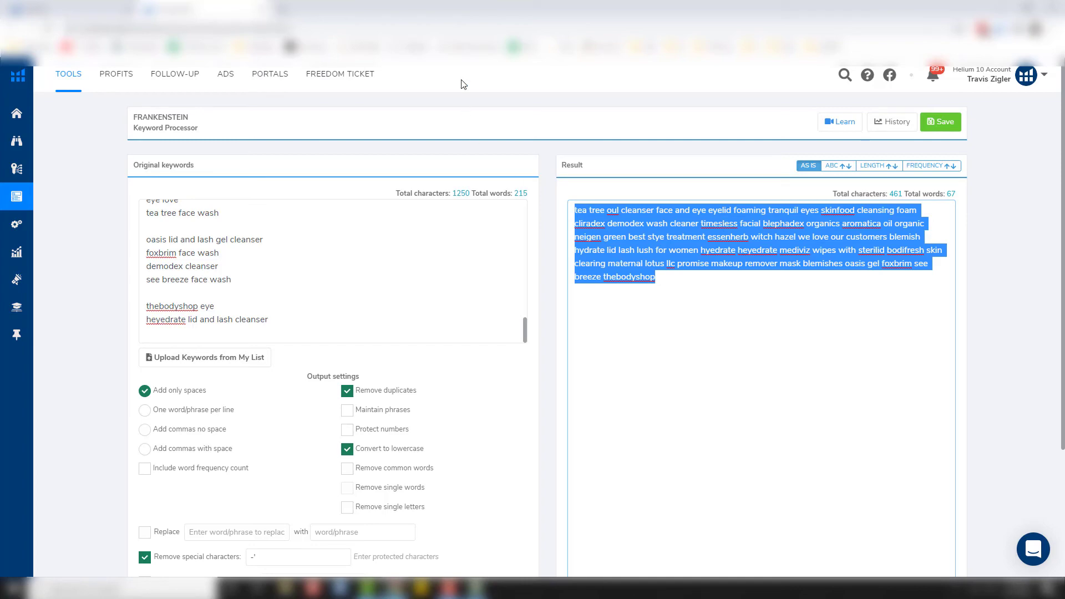
{"action": "key", "text": "super+Right"}
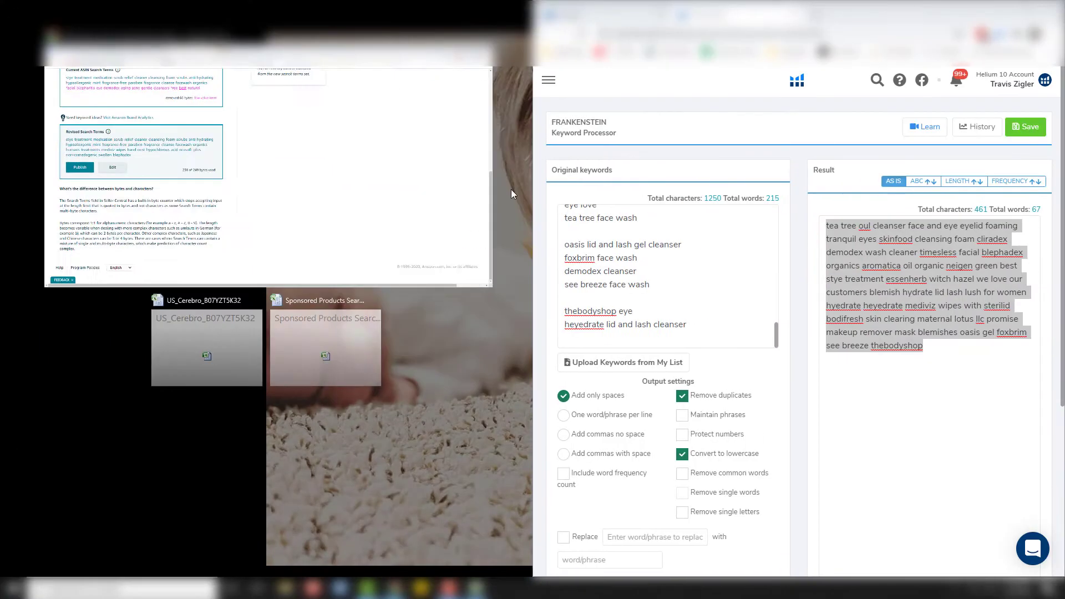
{"action": "left_click", "coordinate": [388, 222]}
{"action": "left_click", "coordinate": [161, 290]}
Append oul to the revised search terms, replace it with cleanser, and save.
{"action": "left_click", "coordinate": [284, 271]}
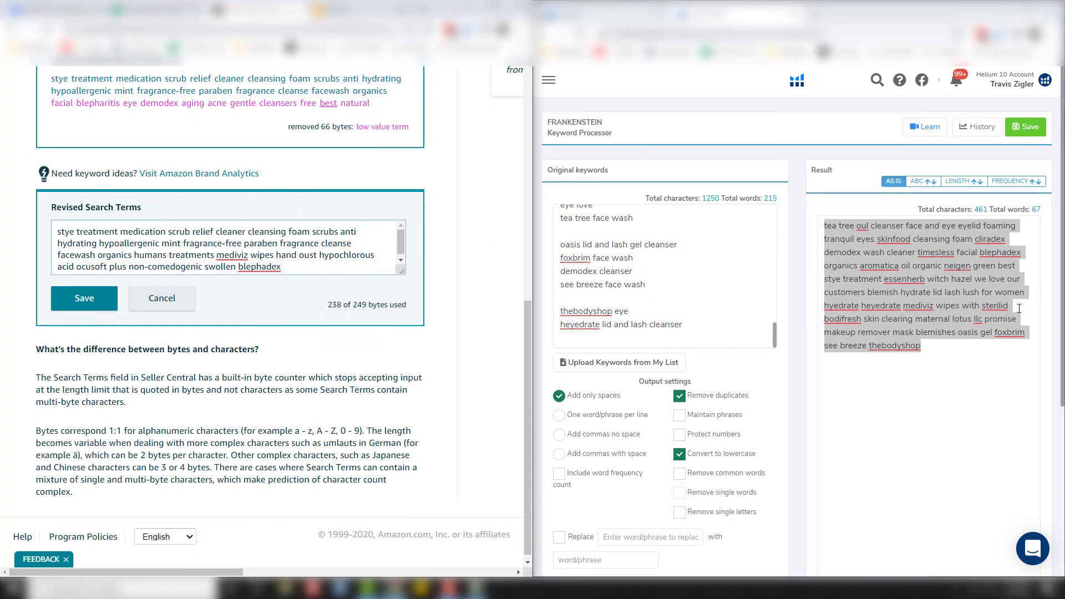
{"action": "double_click", "coordinate": [861, 225]}
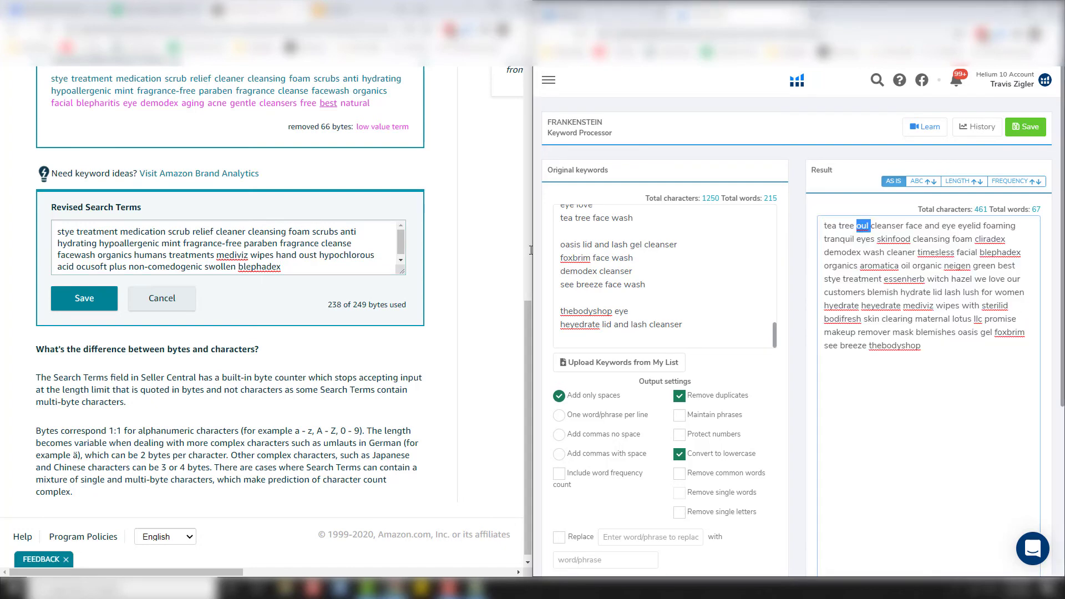
{"action": "left_click", "coordinate": [335, 272]}
{"action": "key", "text": "ctrl+v"}
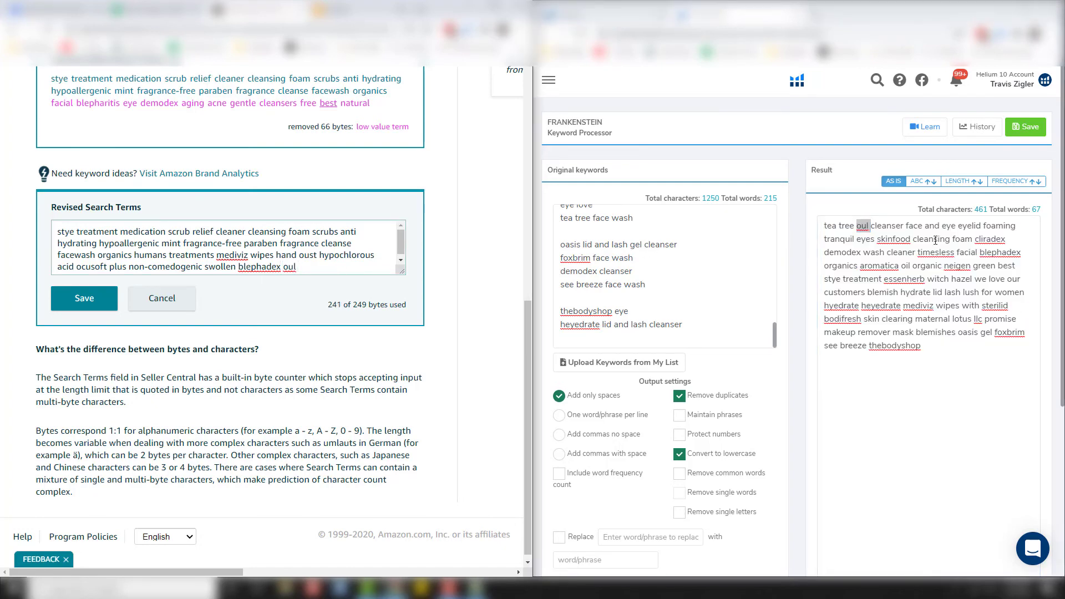
{"action": "double_click", "coordinate": [885, 225]}
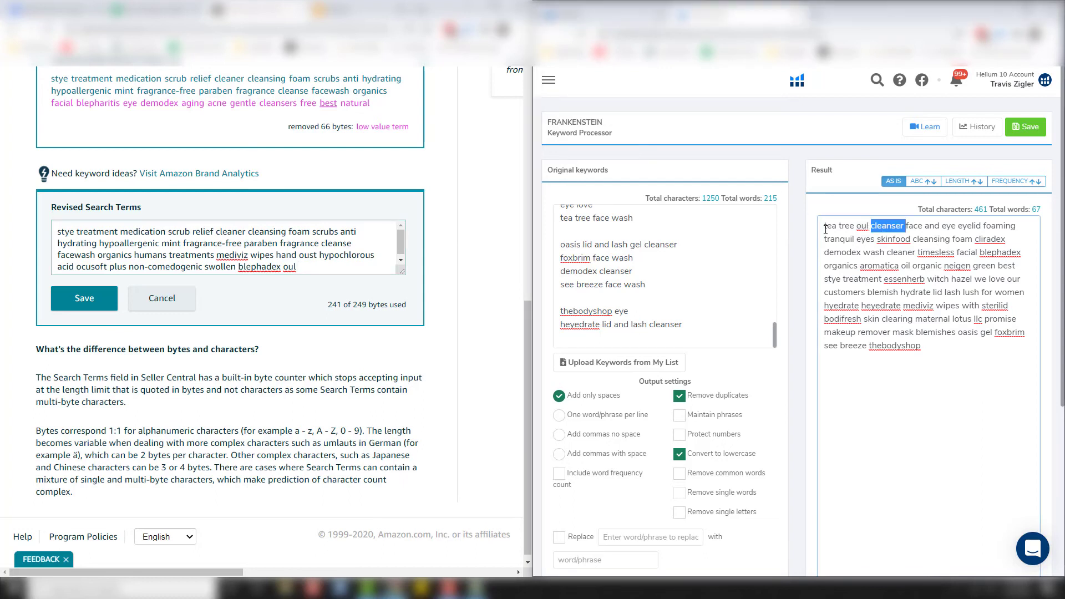
{"action": "double_click", "coordinate": [289, 267]}
{"action": "key", "text": "ctrl+v"}
{"action": "left_click", "coordinate": [69, 304]}
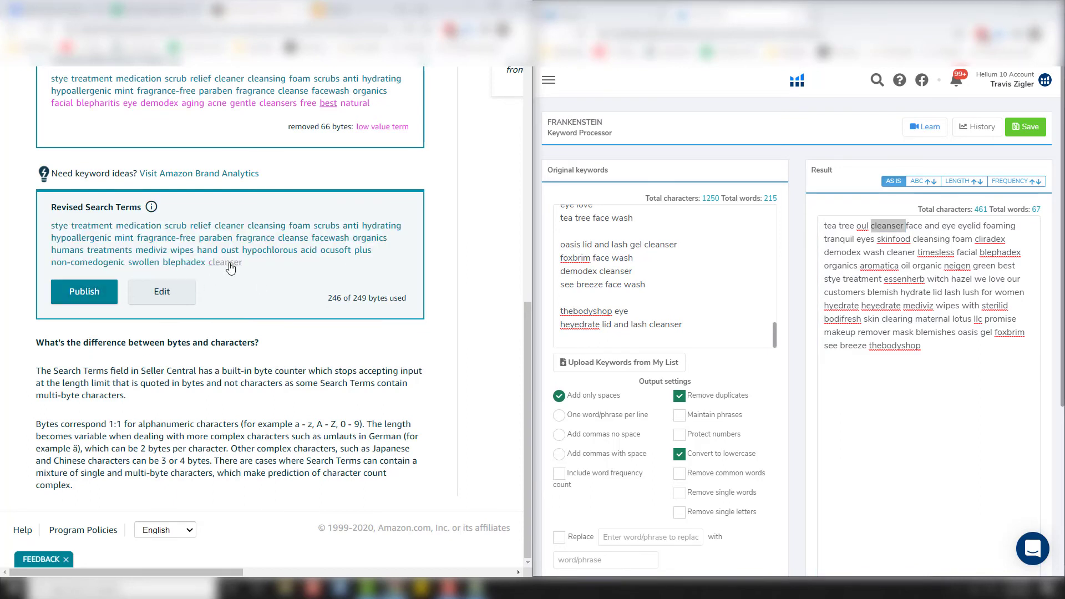
Replace the trailing cleanser with oul foaming from the Frankenstein result and save.
{"action": "left_click", "coordinate": [162, 290]}
{"action": "double_click", "coordinate": [307, 267]}
{"action": "key", "text": "BackSpace"}
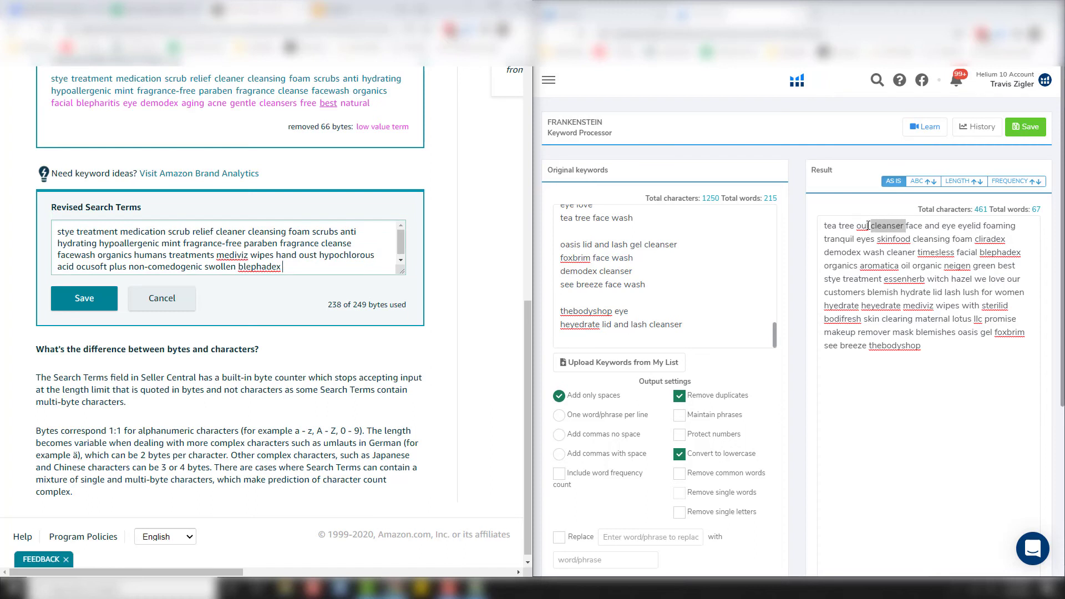
{"action": "double_click", "coordinate": [863, 226]}
{"action": "key", "text": "ctrl+c"}
{"action": "left_click", "coordinate": [306, 272]}
{"action": "key", "text": "ctrl+v"}
{"action": "double_click", "coordinate": [999, 226]}
{"action": "key", "text": "ctrl+c"}
{"action": "left_click", "coordinate": [366, 269]}
{"action": "key", "text": "ctrl+v"}
{"action": "left_click", "coordinate": [105, 303]}
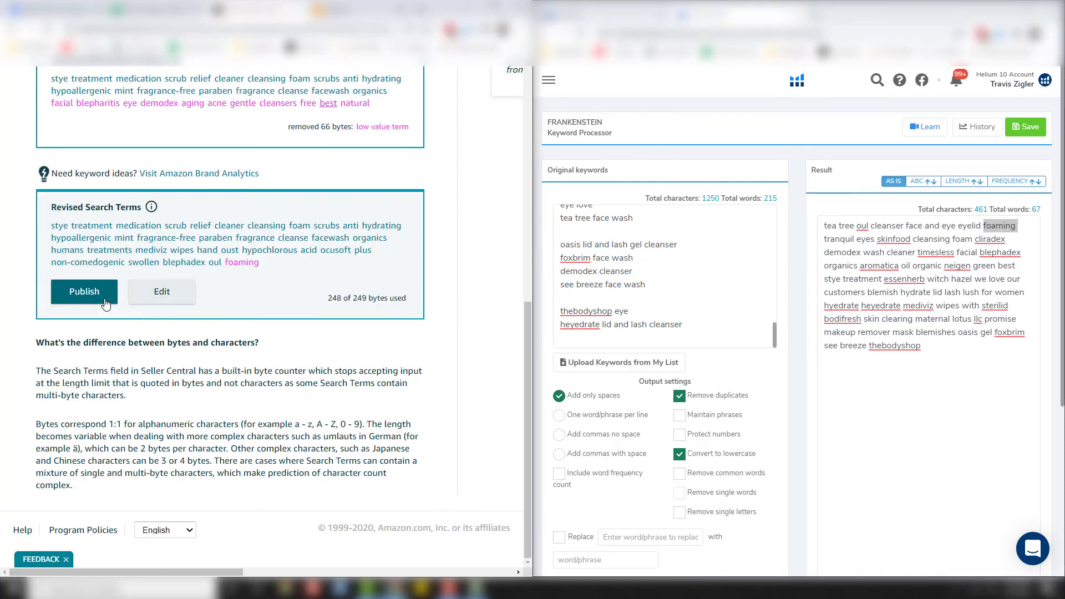
Swap foaming for cleansing, delete oul to free bytes, and save the search terms.
{"action": "left_click", "coordinate": [161, 291]}
{"action": "double_click", "coordinate": [319, 267]}
{"action": "key", "text": "BackSpace"}
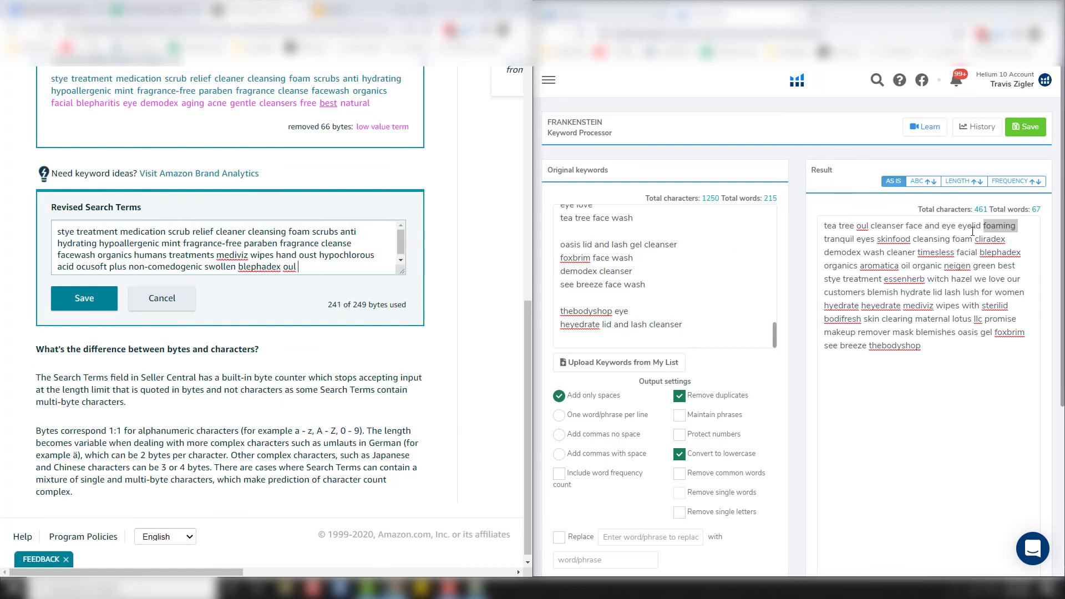
{"action": "double_click", "coordinate": [929, 242]}
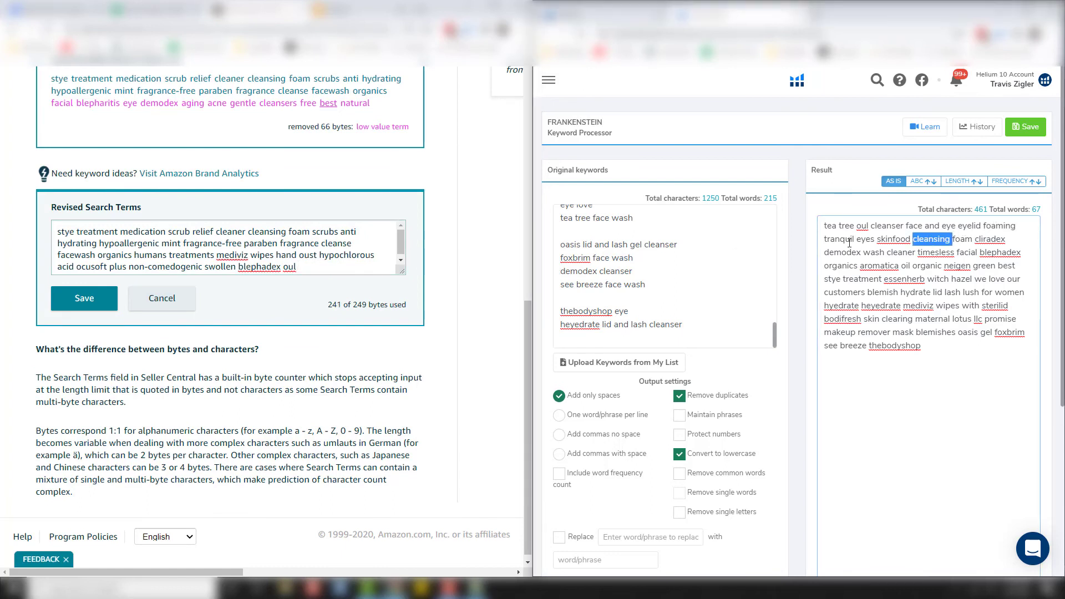
{"action": "key", "text": "ctrl+c"}
{"action": "left_click", "coordinate": [348, 264]}
{"action": "key", "text": "ctrl+v"}
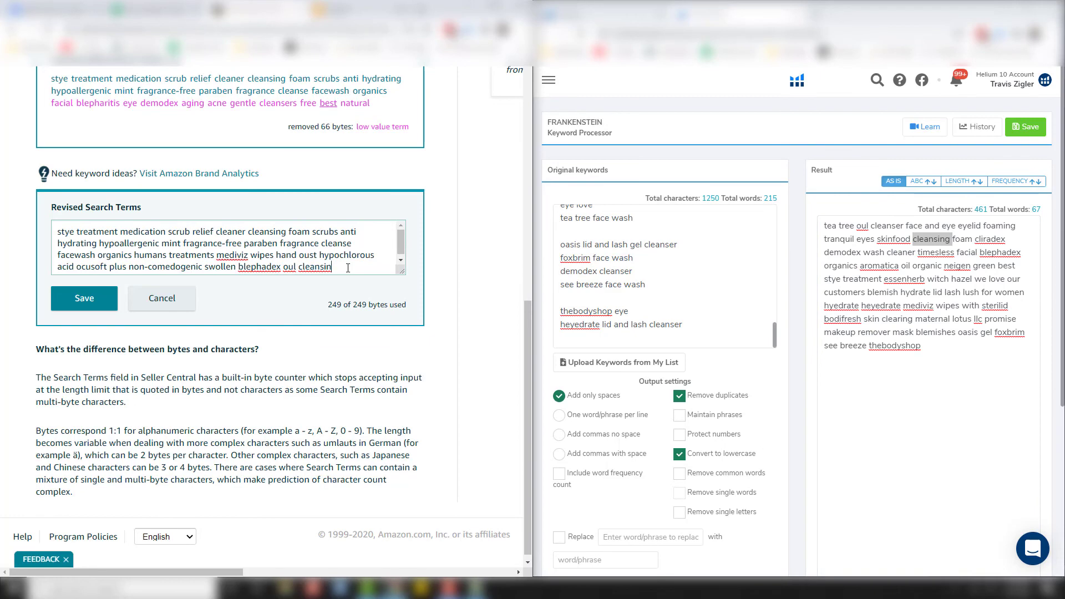
{"action": "double_click", "coordinate": [286, 266]}
{"action": "key", "text": "BackSpace"}
{"action": "left_click", "coordinate": [101, 292]}
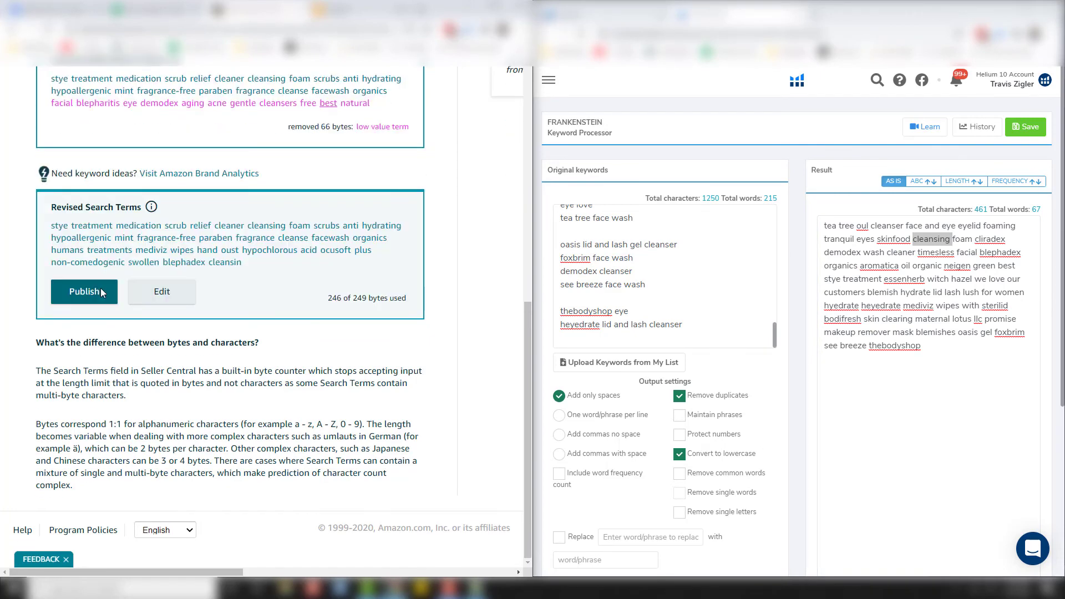
Complete the word cleansing with a trailing g and save.
{"action": "left_click", "coordinate": [161, 290]}
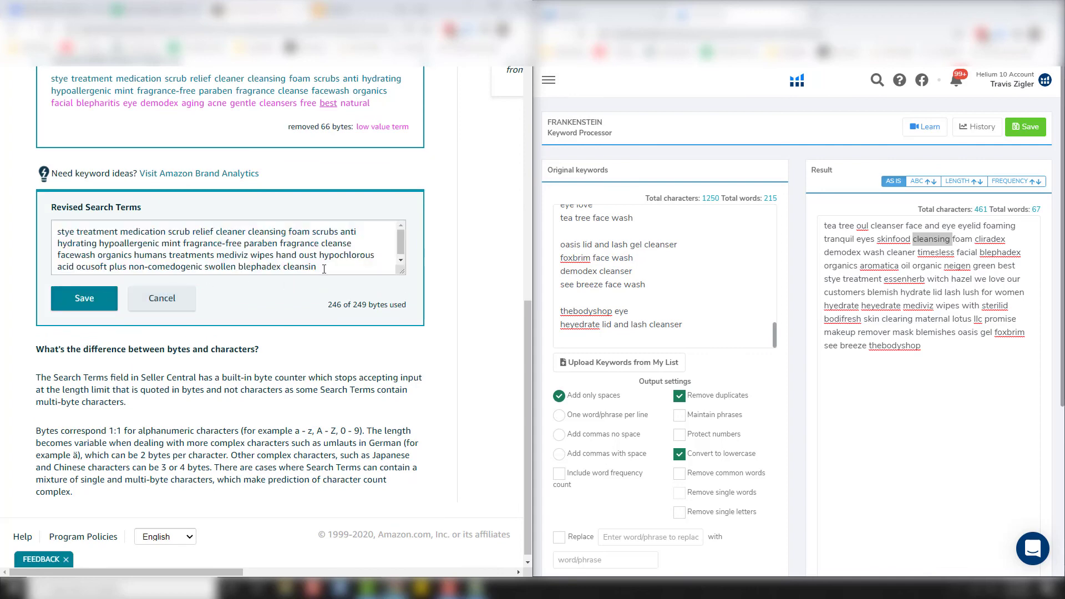
{"action": "type", "text": "g"}
{"action": "left_click", "coordinate": [109, 299]}
Replace cleansing with blemish after blephadex and save the revised search terms.
{"action": "left_click", "coordinate": [130, 299]}
{"action": "double_click", "coordinate": [287, 266]}
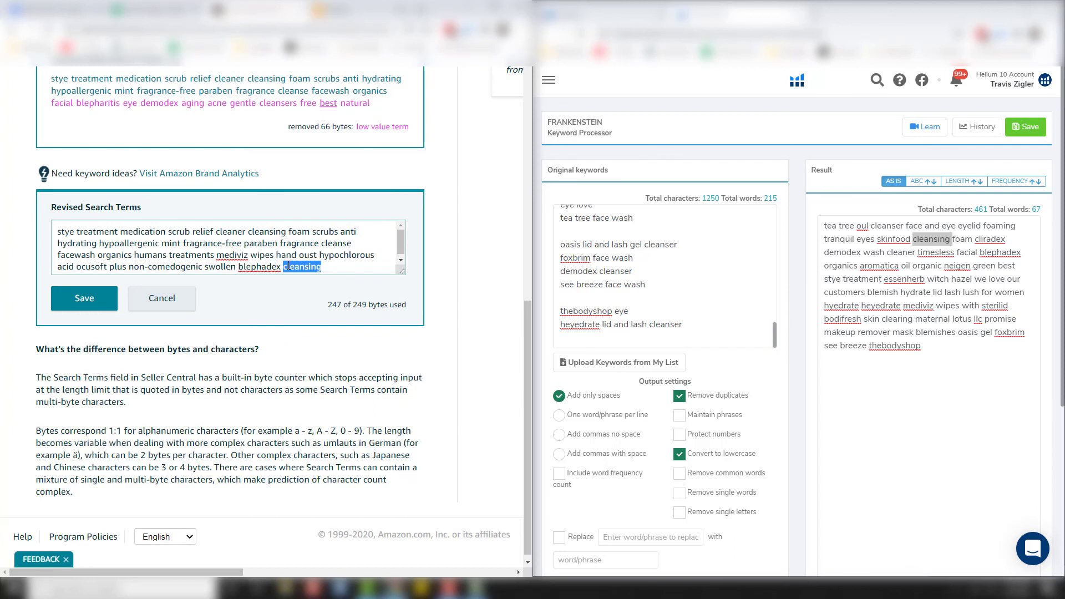
{"action": "key", "text": "BackSpace"}
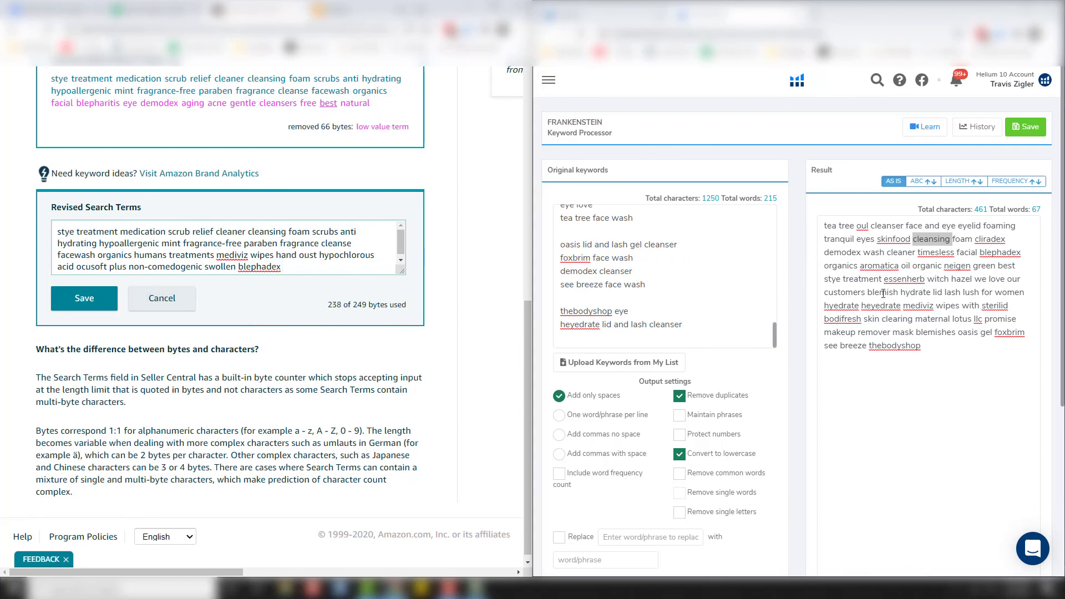
{"action": "double_click", "coordinate": [883, 292]}
{"action": "left_click", "coordinate": [318, 271]}
{"action": "key", "text": "ctrl+v"}
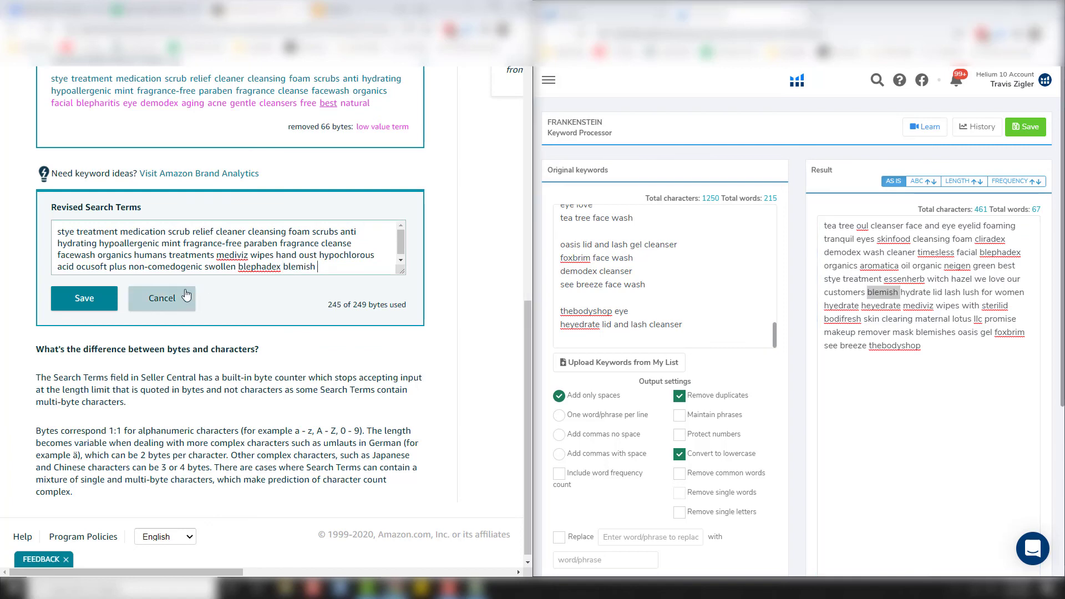
{"action": "left_click", "coordinate": [99, 297]}
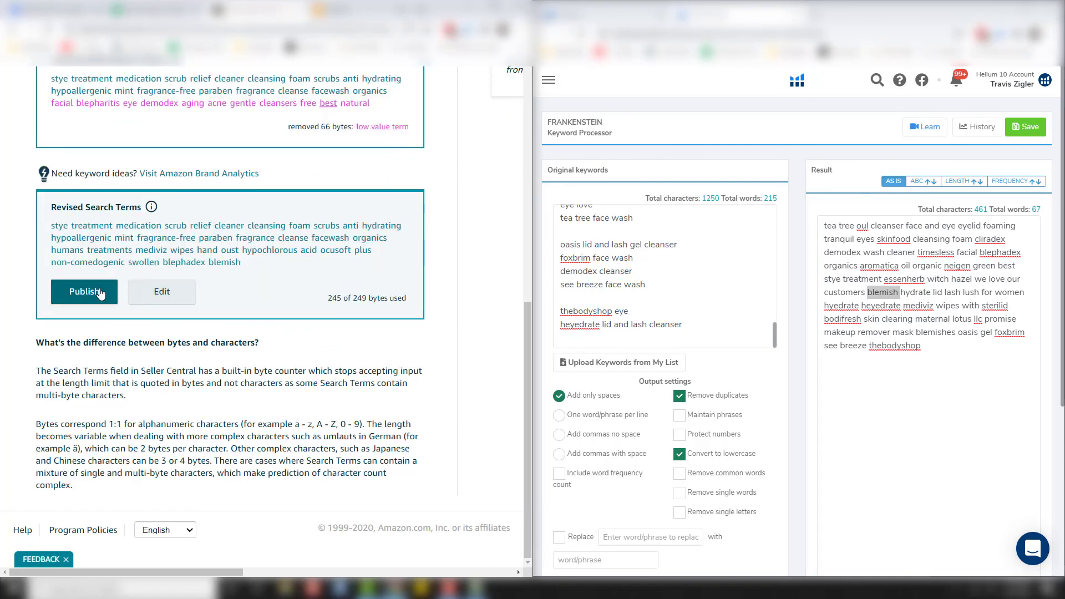
Save the terms ending in blemish oul and publish them.
{"action": "left_click", "coordinate": [162, 293]}
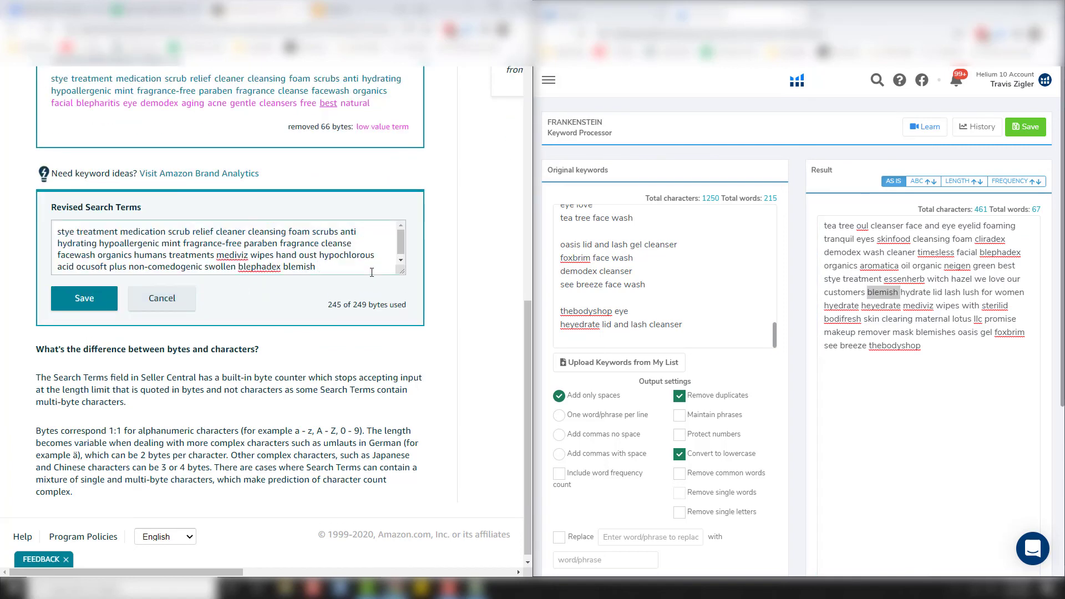
{"action": "left_click", "coordinate": [81, 302]}
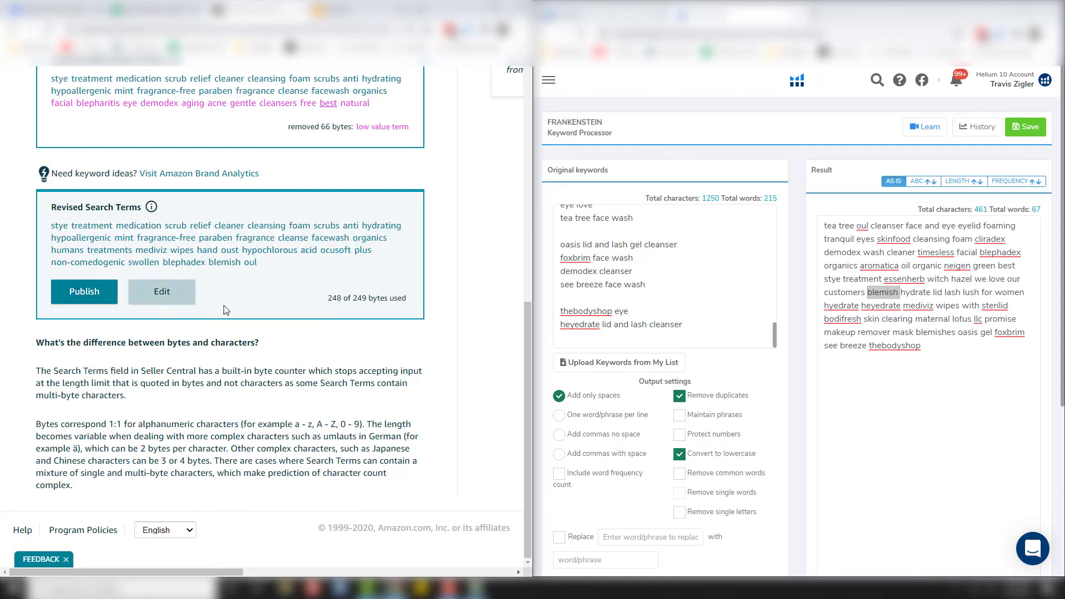
{"action": "left_click", "coordinate": [82, 301]}
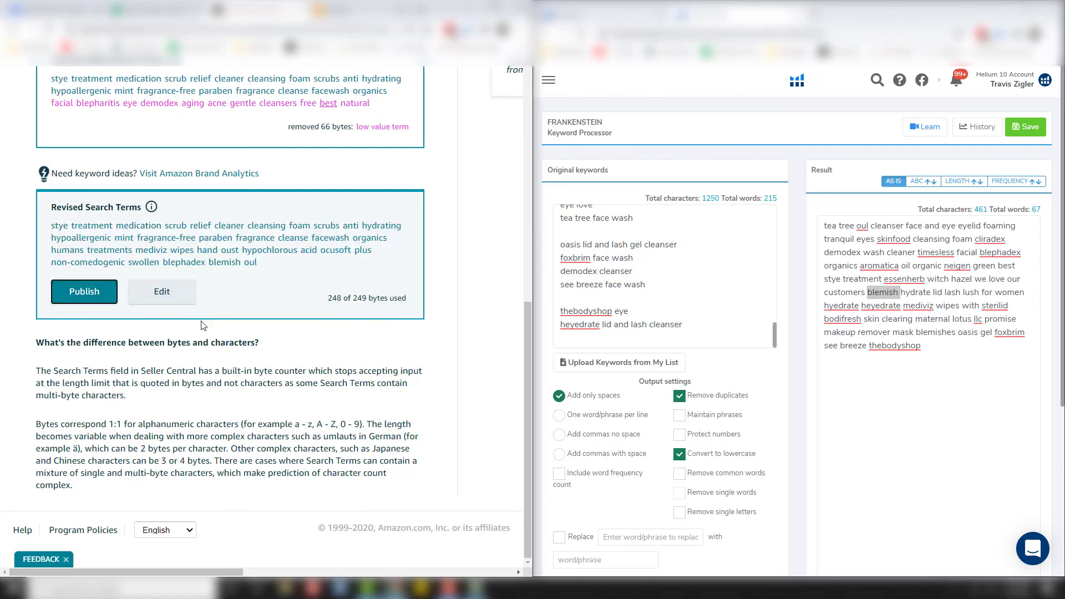
{"action": "scroll", "coordinate": [212, 338], "scroll_direction": "up", "scroll_amount": 3}
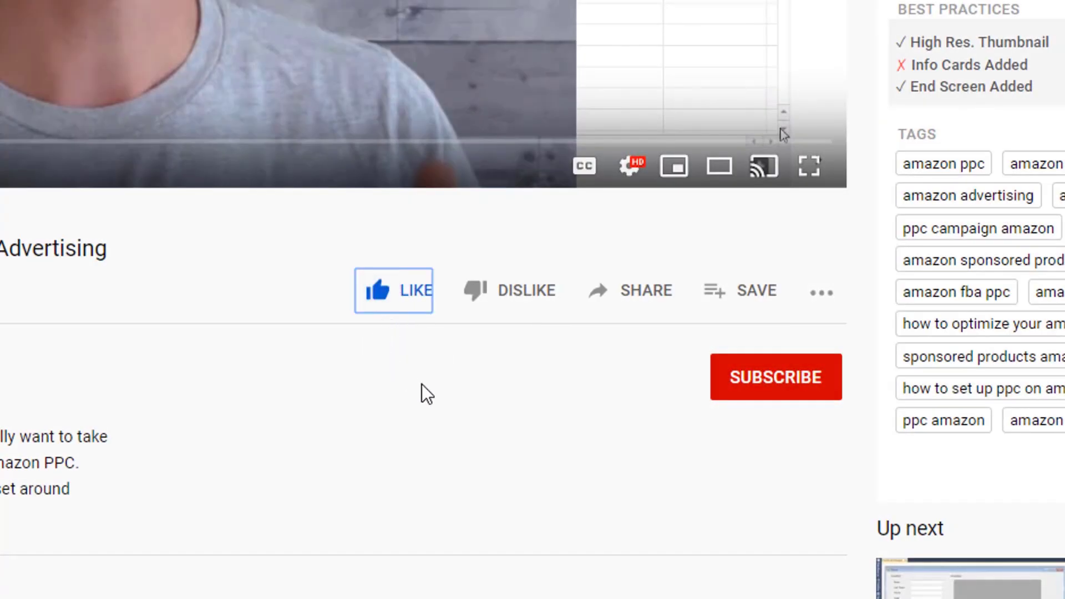
Subscribe to the Amazon Advertising video's channel and switch on all notifications.
{"action": "left_click", "coordinate": [785, 394]}
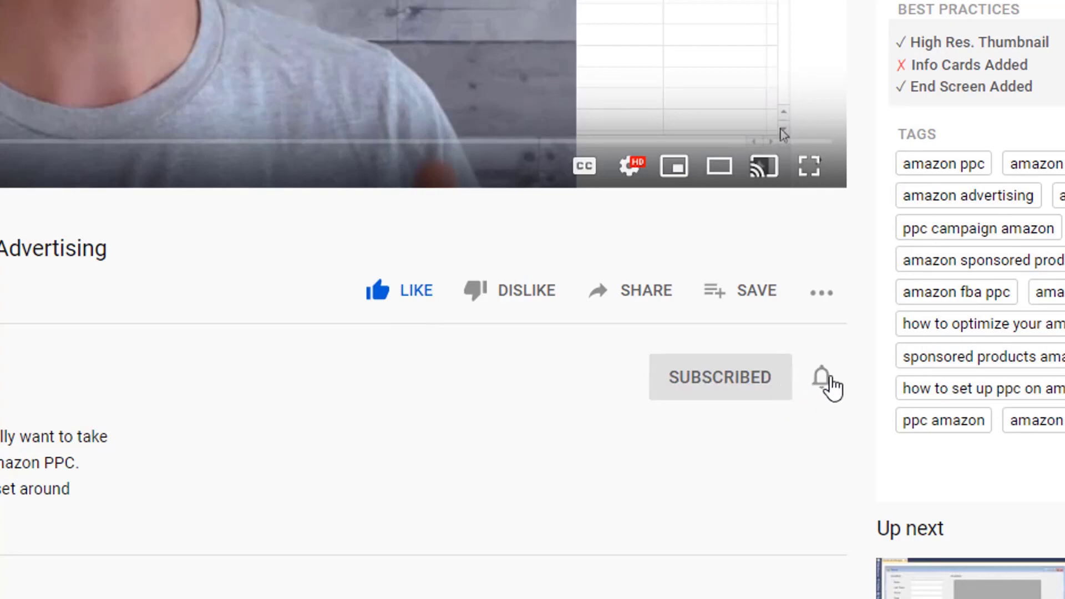
{"action": "left_click", "coordinate": [823, 379]}
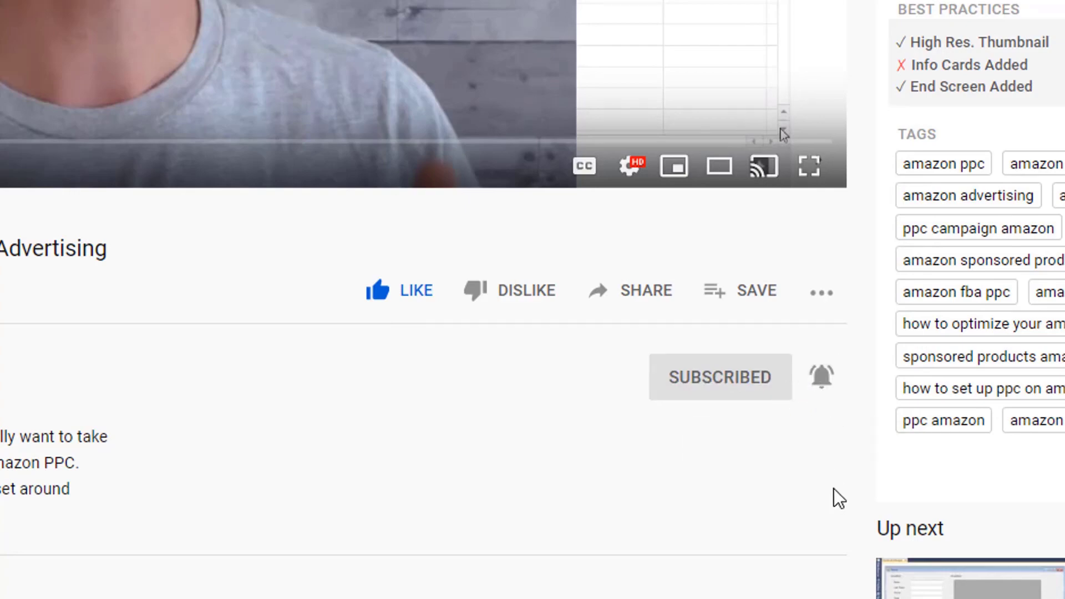